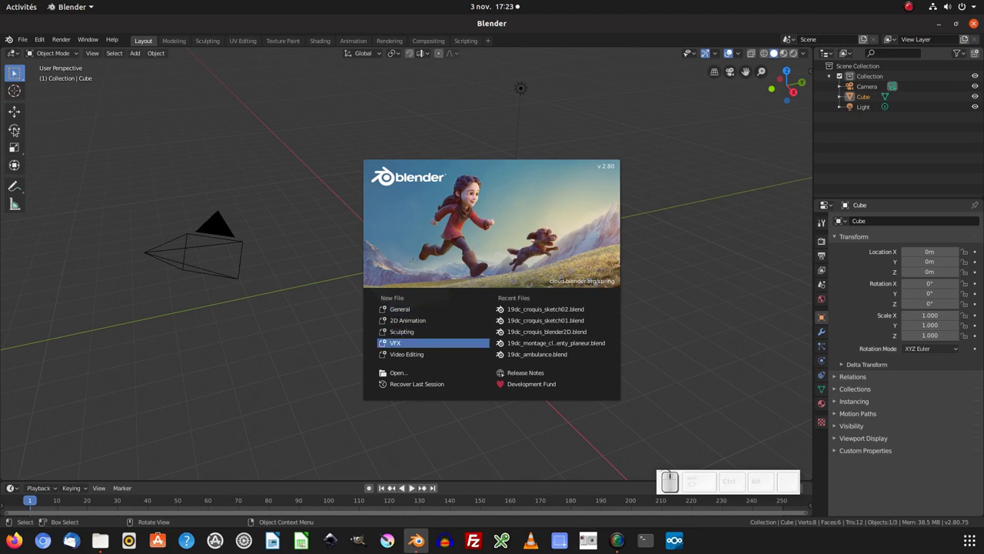
# Step: Close the startup splash and bring up the File menu's New options
pyautogui.click(27, 46)
pyautogui.click(26, 43)
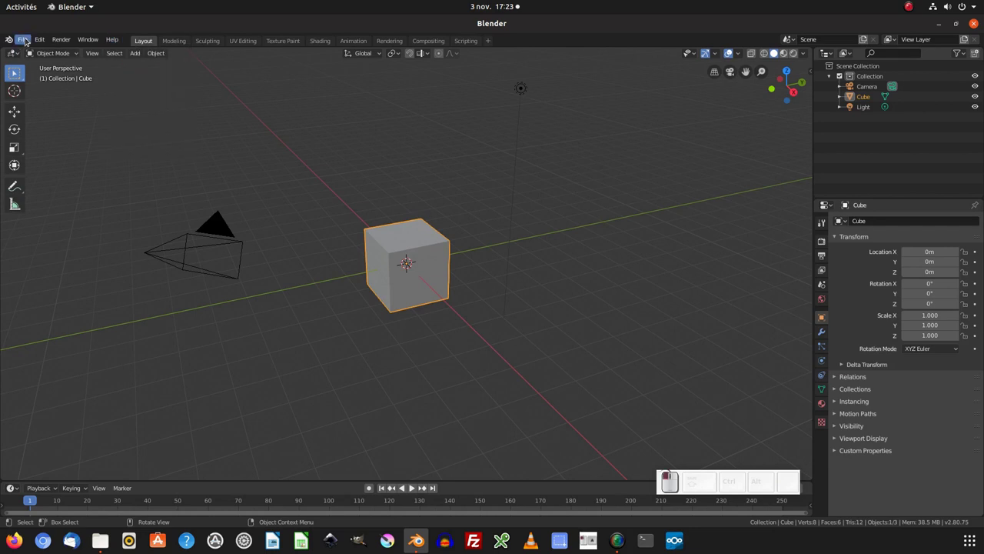
pyautogui.click(23, 42)
# Step: Create a new 2D Animation file and toggle the active layer between Lines and Fills
pyautogui.moveTo(46, 55)
pyautogui.click(140, 61)
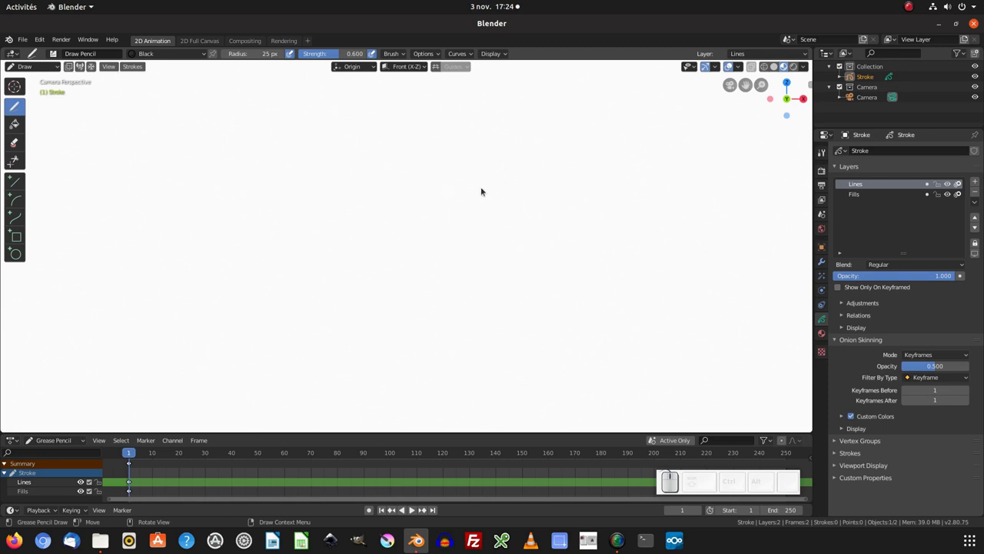
pyautogui.click(863, 196)
pyautogui.click(867, 185)
pyautogui.click(867, 196)
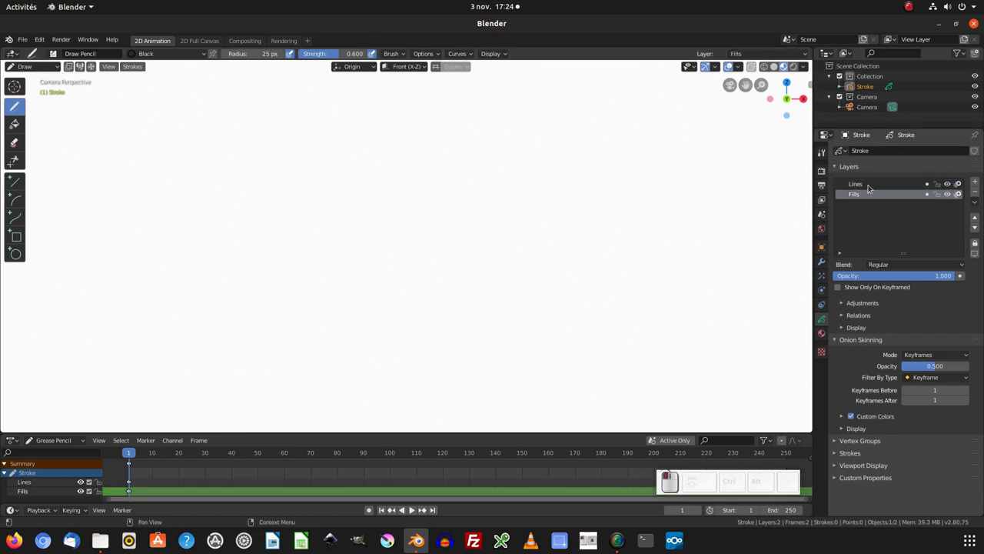
pyautogui.click(867, 195)
pyautogui.click(866, 196)
pyautogui.click(870, 186)
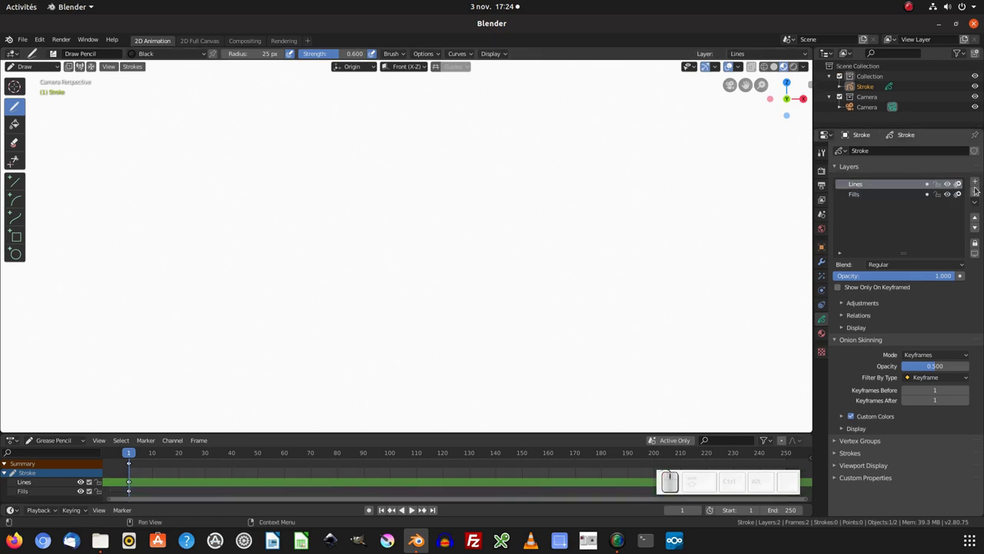
pyautogui.click(855, 195)
# Step: Browse the stroke materials, trying Black Dots before keeping Black active
pyautogui.click(823, 335)
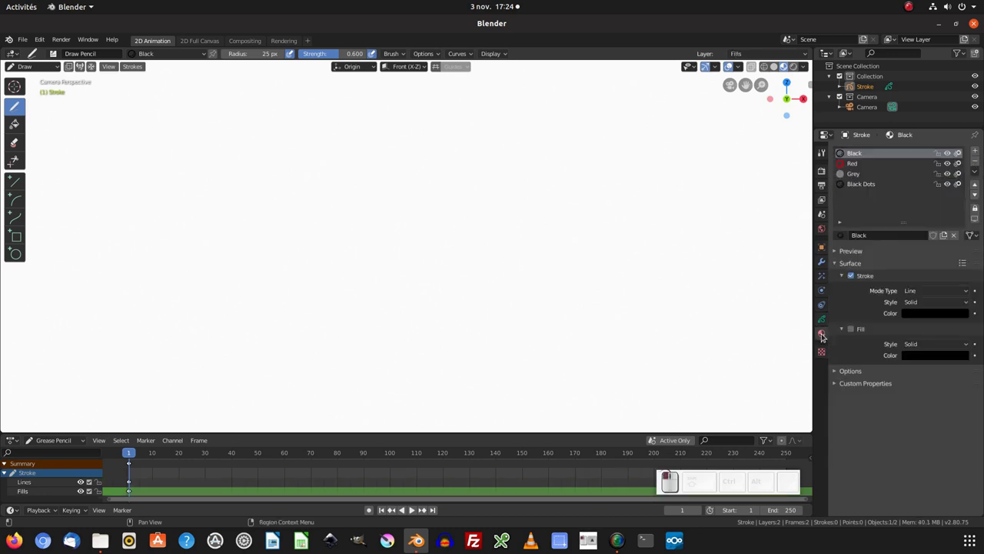
pyautogui.click(863, 164)
pyautogui.click(863, 174)
pyautogui.click(863, 184)
pyautogui.click(864, 155)
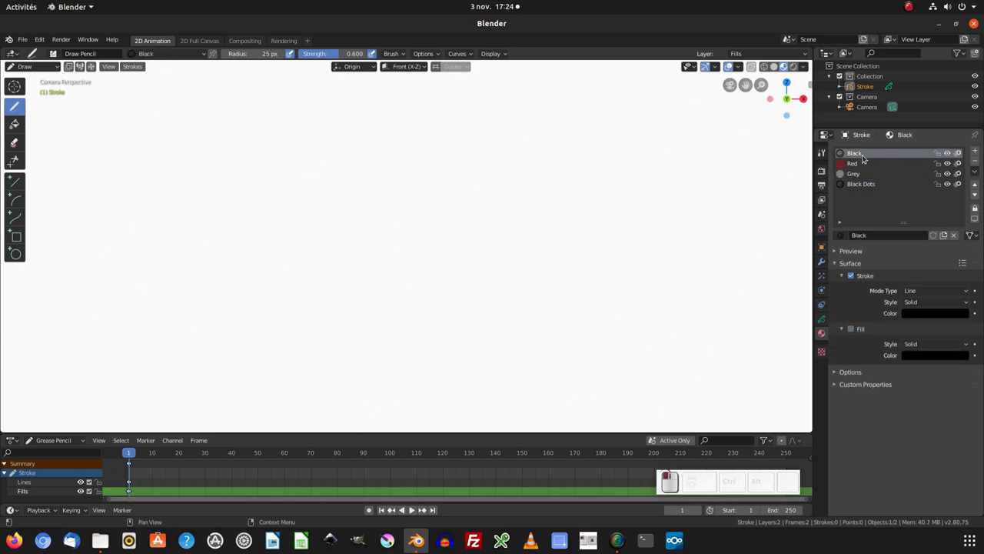
pyautogui.click(822, 322)
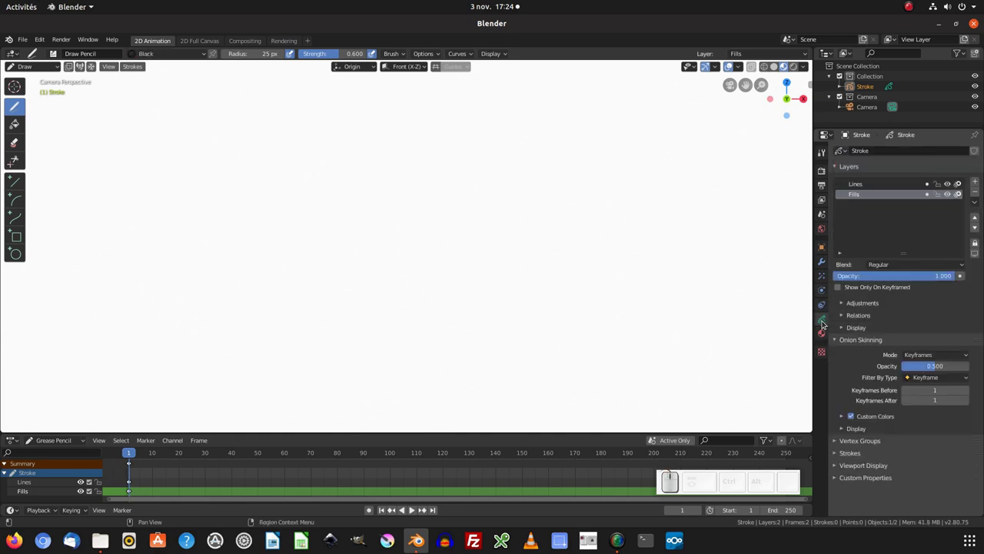
# Step: Rename the Fills layer to croquis and the Lines layer to encrage
pyautogui.doubleClick(860, 197)
pyautogui.write('croquis')
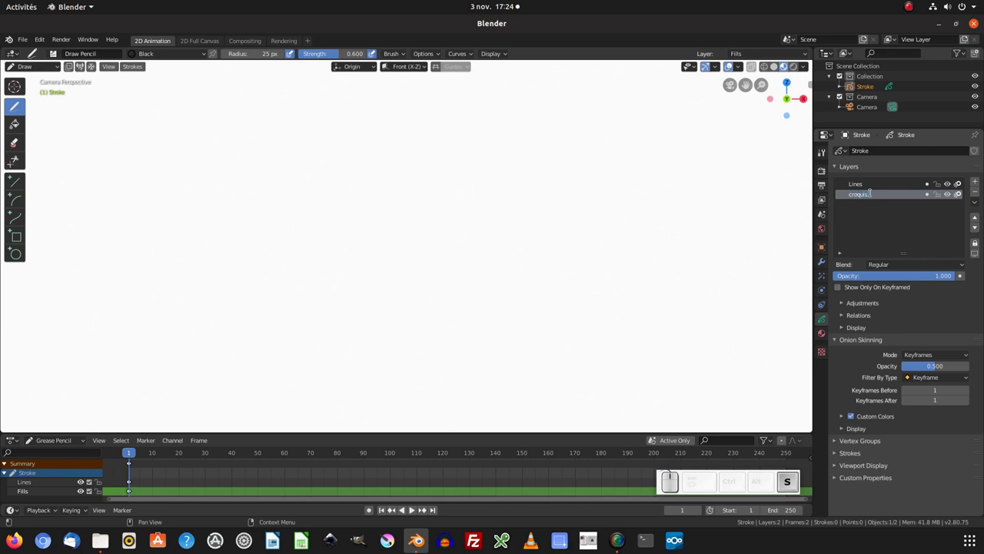
pyautogui.press('Return')
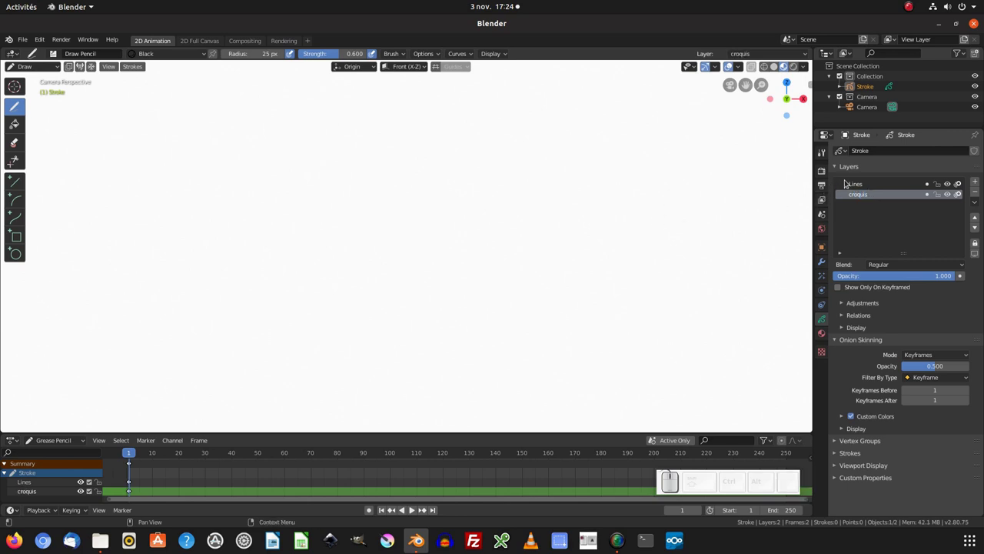
pyautogui.doubleClick(855, 185)
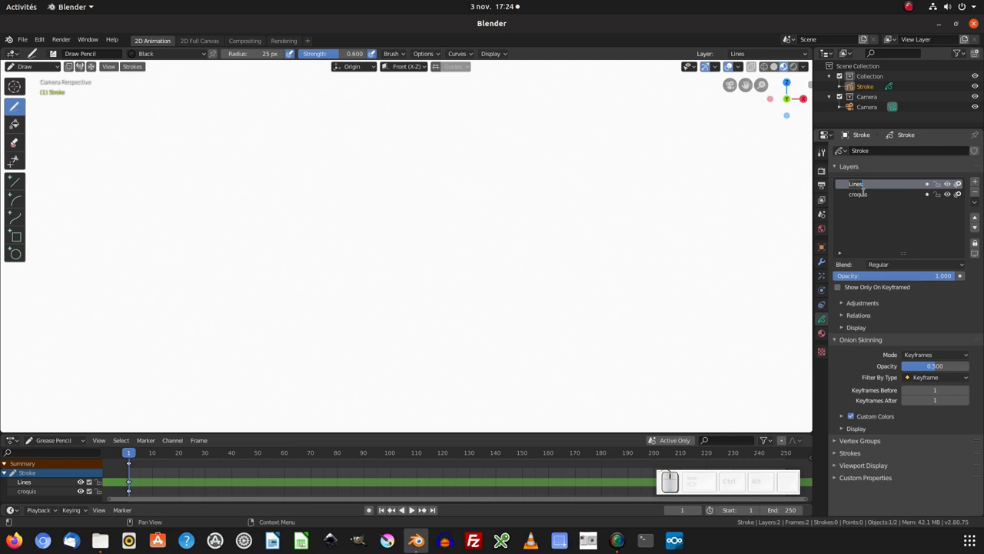
pyautogui.write('encrage')
pyautogui.press('Return')
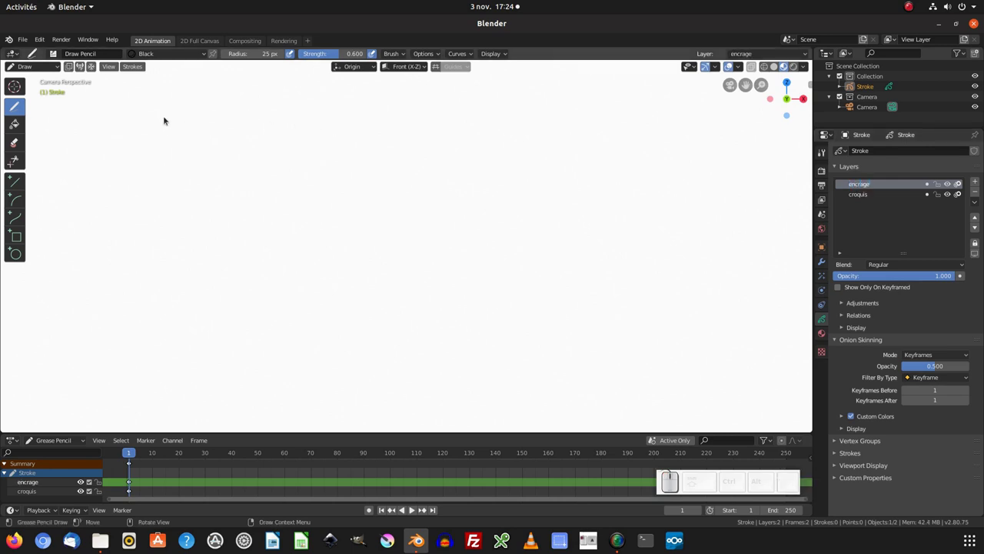
pyautogui.click(53, 54)
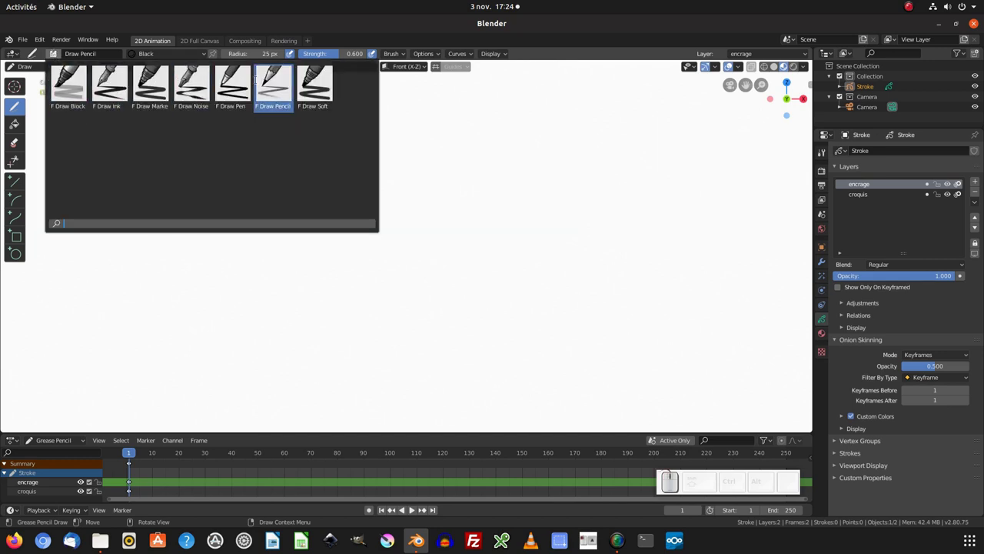
# Step: With Draw Pencil, draw the round head outline and a horizontal eye line
pyautogui.click(274, 85)
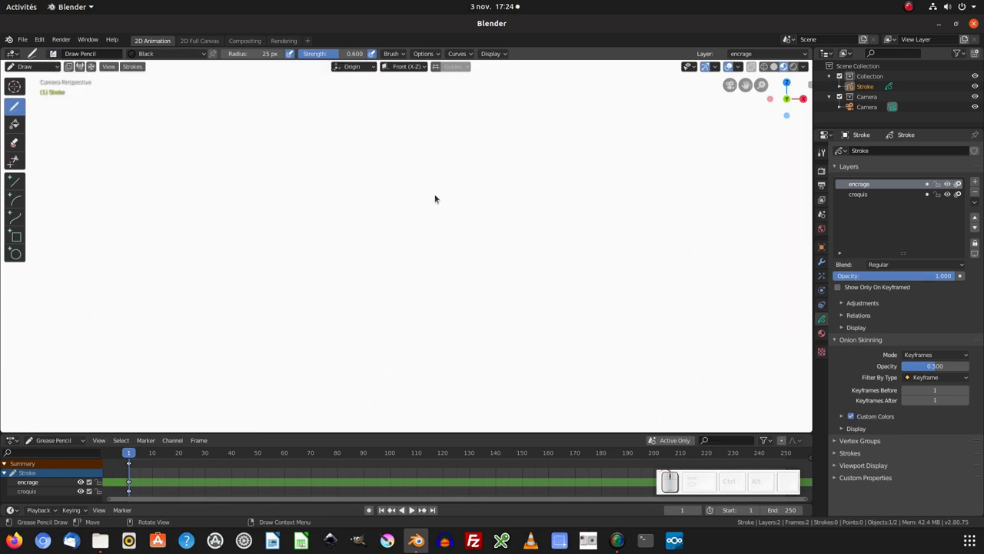
pyautogui.moveTo(472, 117)
pyautogui.mouseDown()
pyautogui.moveTo(370, 166)
pyautogui.moveTo(501, 204)
pyautogui.moveTo(363, 196)
pyautogui.moveTo(470, 192)
pyautogui.mouseUp()
pyautogui.hotkey('ctrl', 'z')
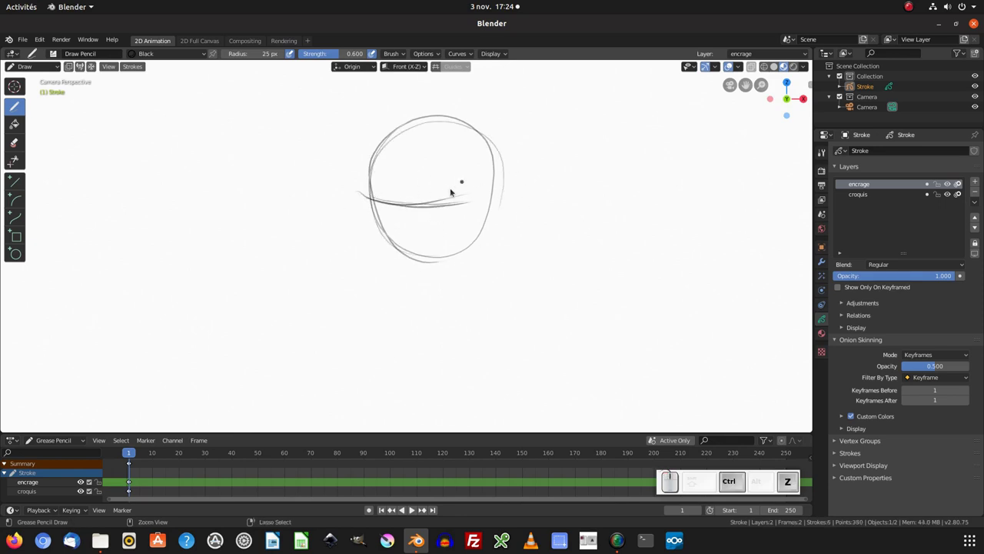
pyautogui.hotkey('ctrl', 'z')
pyautogui.moveTo(376, 196); pyautogui.dragTo(510, 196)
pyautogui.hotkey('ctrl', 'z')
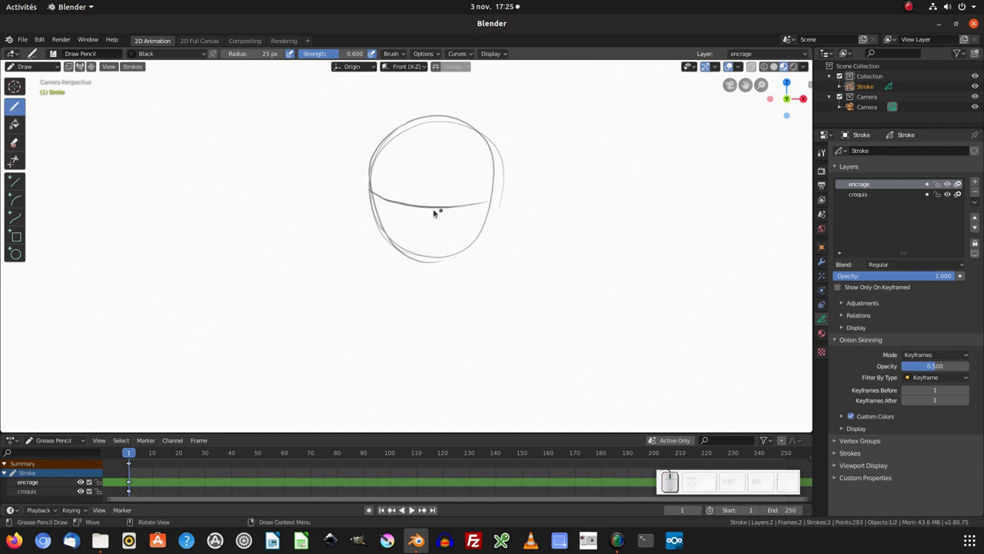
# Step: Sketch the lower left side of the face, the chin and eyebrow marks
pyautogui.moveTo(375, 201)
pyautogui.mouseDown()
pyautogui.moveTo(394, 273)
pyautogui.moveTo(404, 286)
pyautogui.moveTo(415, 281)
pyautogui.mouseUp()
pyautogui.moveTo(394, 271); pyautogui.dragTo(410, 280)
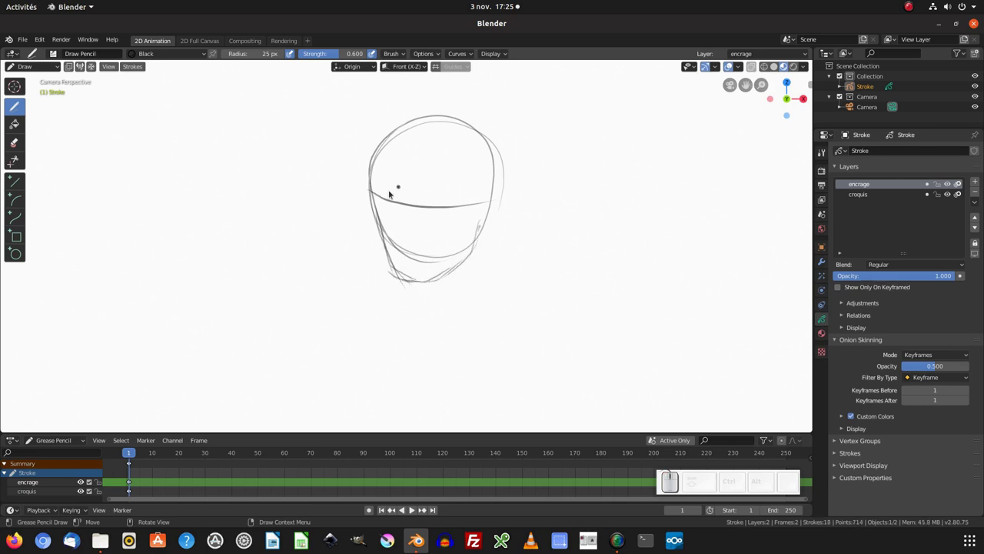
pyautogui.moveTo(384, 193)
pyautogui.mouseDown()
pyautogui.moveTo(366, 200)
pyautogui.moveTo(445, 199)
pyautogui.mouseUp()
pyautogui.moveTo(430, 203); pyautogui.dragTo(453, 201)
pyautogui.moveTo(444, 246)
pyautogui.keyDown('ctrl'); pyautogui.mouseDown(button='middle')
pyautogui.moveTo(399, 236)
pyautogui.moveTo(421, 210)
pyautogui.mouseUp(button='middle'); pyautogui.keyUp('ctrl')
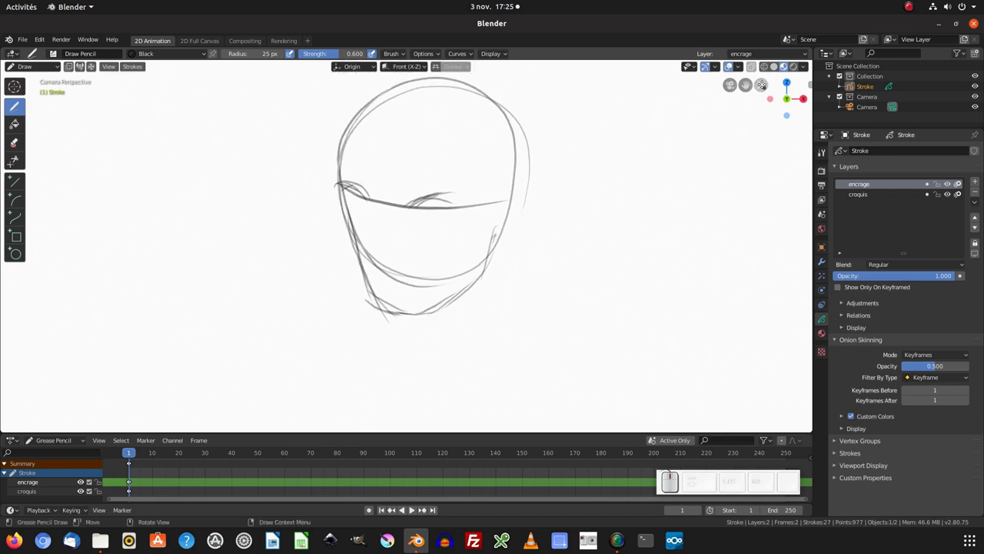
pyautogui.moveTo(762, 85); pyautogui.dragTo(757, 112)
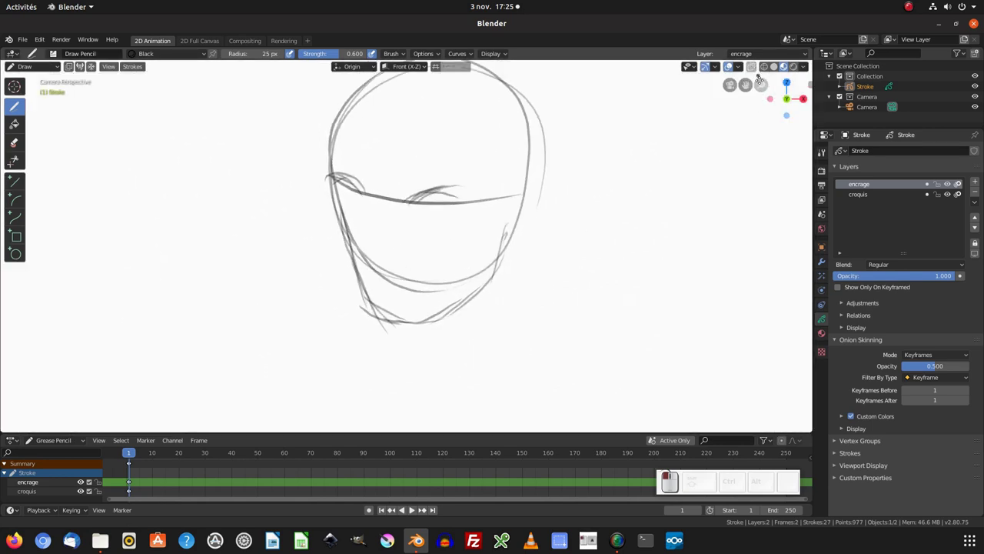
pyautogui.moveTo(757, 112)
pyautogui.mouseDown()
pyautogui.moveTo(761, 80)
pyautogui.moveTo(725, 125)
pyautogui.mouseUp()
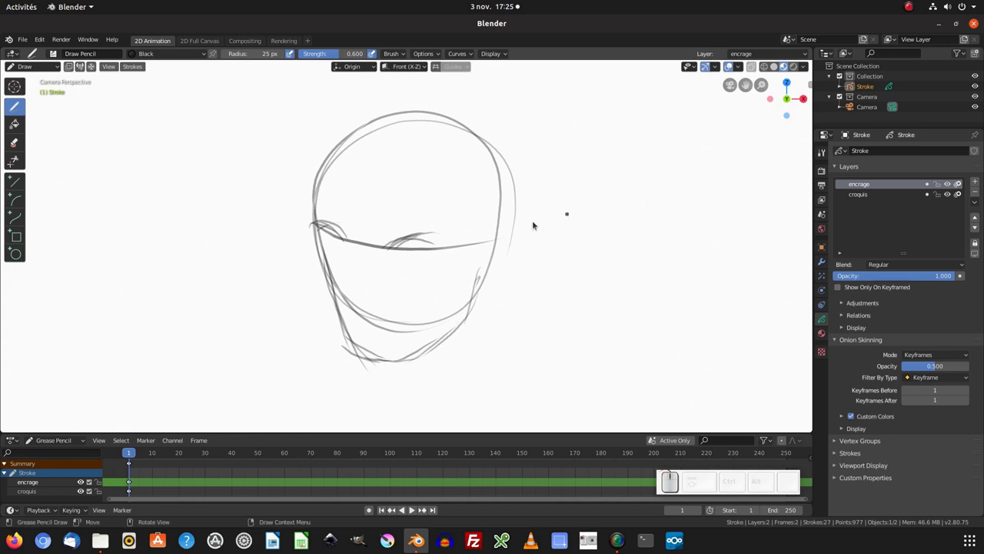
pyautogui.moveTo(523, 246)
pyautogui.keyDown('shift'); pyautogui.mouseDown(button='middle')
pyautogui.moveTo(549, 216)
pyautogui.moveTo(425, 233)
pyautogui.mouseUp(button='middle'); pyautogui.keyUp('shift')
# Step: In camera view, draw the left eye and cheek line
pyautogui.scroll(-5, 425, 234)
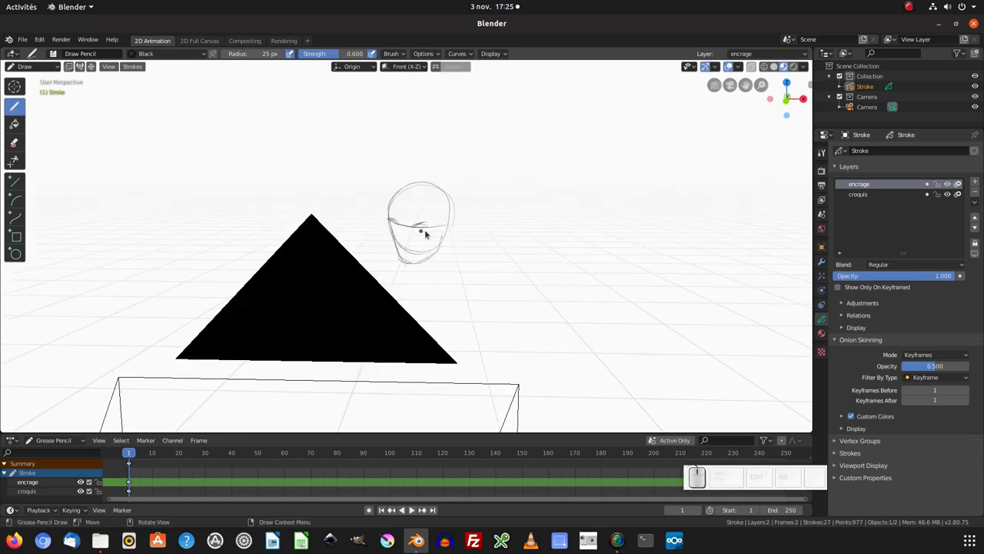
pyautogui.press('KP_0')
pyautogui.moveTo(488, 194)
pyautogui.mouseDown(button='middle')
pyautogui.moveTo(479, 262)
pyautogui.moveTo(455, 292)
pyautogui.moveTo(540, 259)
pyautogui.moveTo(516, 255)
pyautogui.moveTo(475, 282)
pyautogui.mouseUp(button='middle')
pyautogui.press('KP_0')
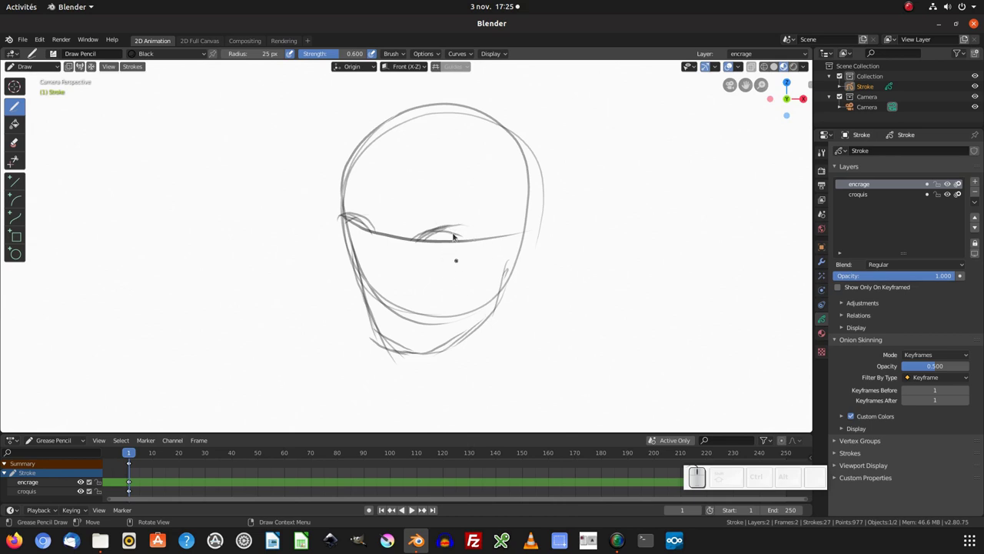
pyautogui.moveTo(746, 86)
pyautogui.mouseDown()
pyautogui.moveTo(756, 117)
pyautogui.moveTo(757, 96)
pyautogui.mouseUp()
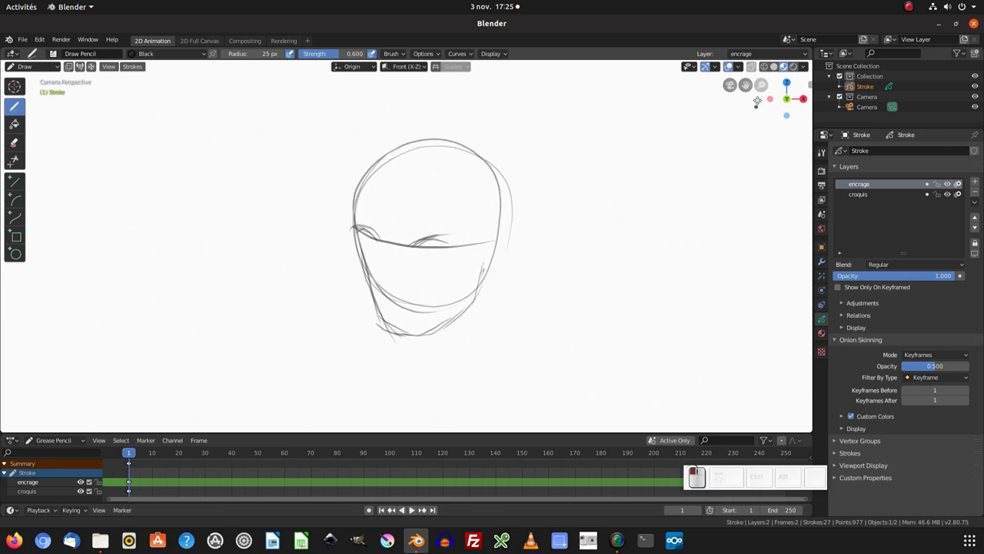
pyautogui.moveTo(360, 237); pyautogui.dragTo(361, 262)
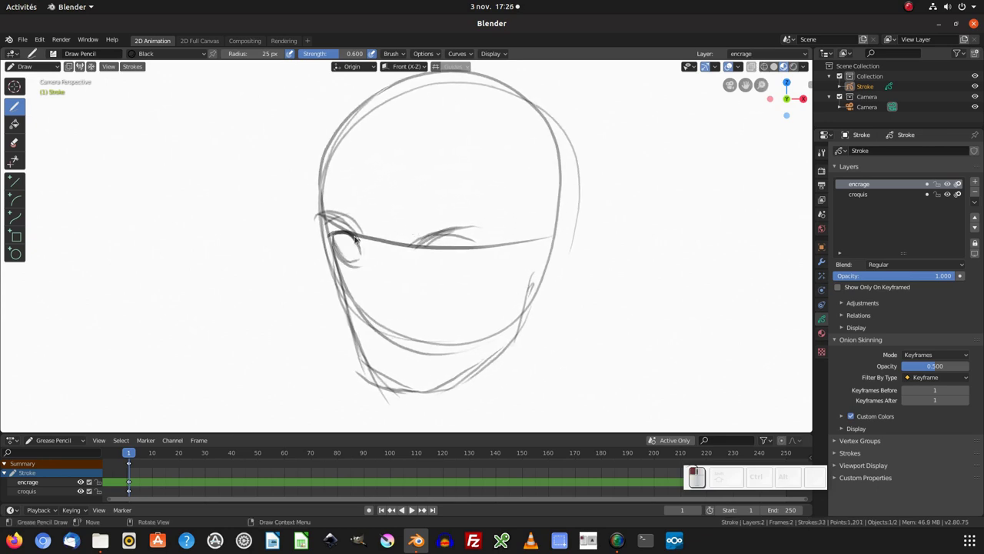
pyautogui.hotkey('ctrl', 'z')
pyautogui.hotkey('ctrl', 'z')
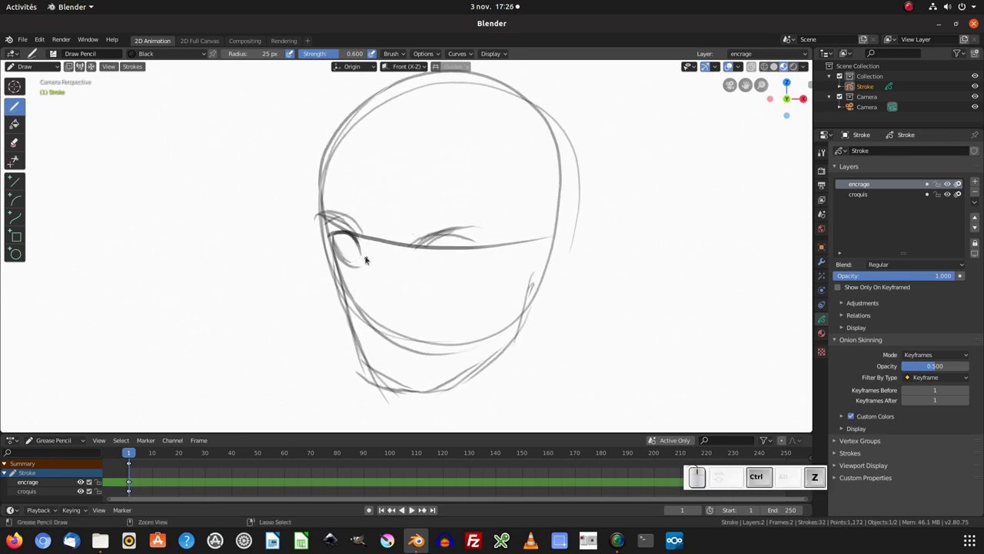
pyautogui.hotkey('ctrl', 'z')
pyautogui.hotkey('ctrl', 'z')
pyautogui.hotkey('ctrl', 'z')
pyautogui.hotkey('ctrl', 'z')
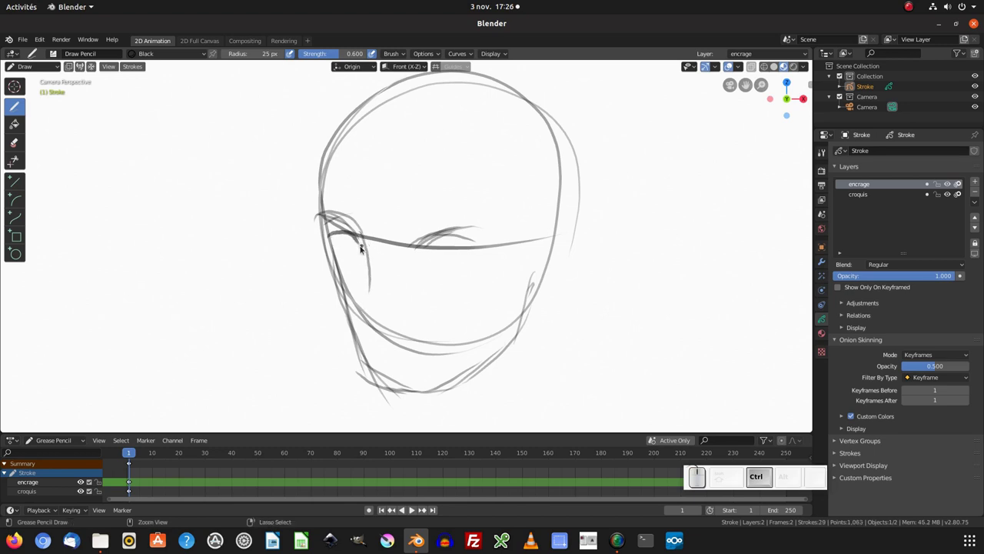
pyautogui.moveTo(360, 230); pyautogui.dragTo(360, 290)
pyautogui.moveTo(363, 240)
pyautogui.mouseDown()
pyautogui.moveTo(352, 316)
pyautogui.moveTo(380, 306)
pyautogui.mouseUp()
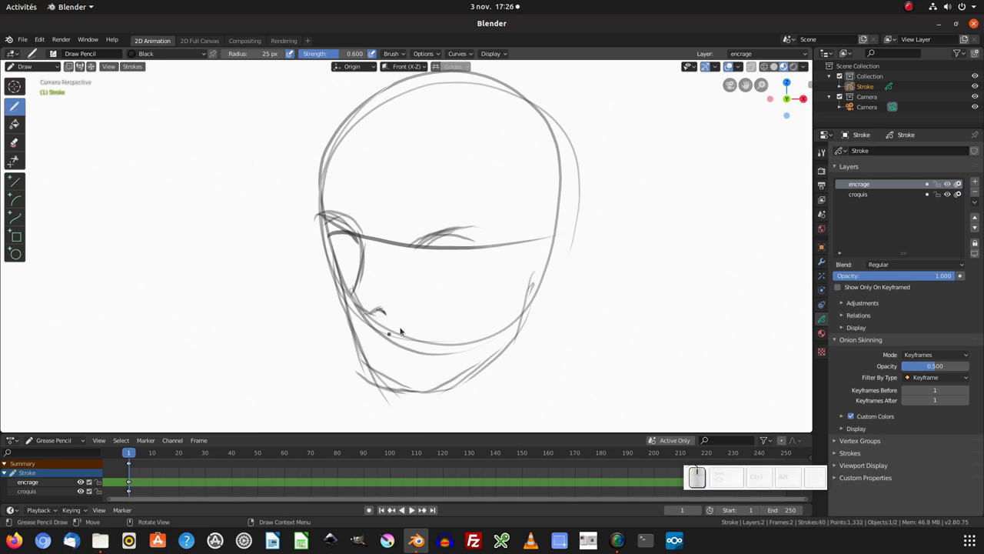
# Step: Draw the mouth line and lower lip, then erase the stray nose marks
pyautogui.keyDown('shift'); pyautogui.moveTo(400, 331); pyautogui.dragTo(353, 270, button='middle'); pyautogui.keyUp('shift')
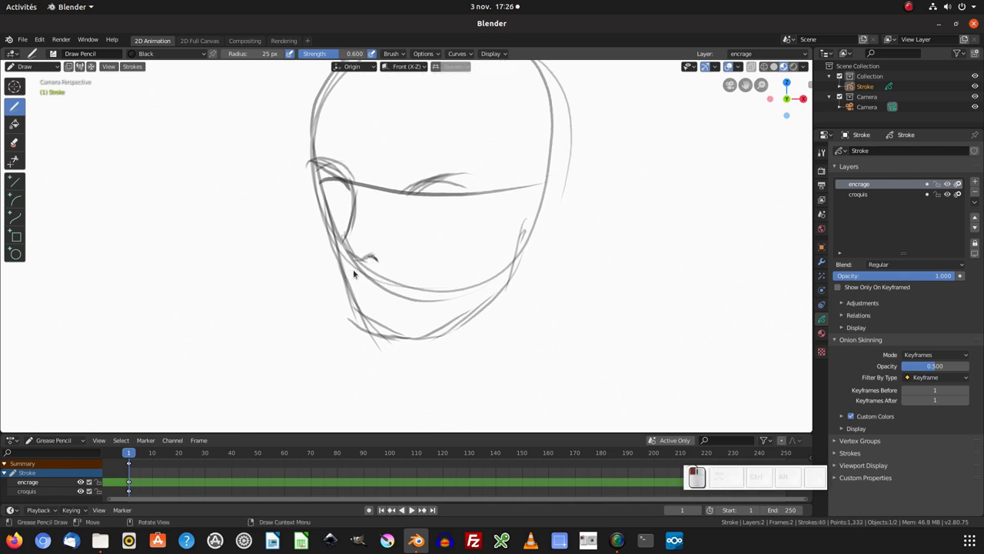
pyautogui.moveTo(353, 273); pyautogui.dragTo(412, 278)
pyautogui.moveTo(352, 270); pyautogui.dragTo(377, 277)
pyautogui.moveTo(364, 271)
pyautogui.mouseDown()
pyautogui.moveTo(405, 276)
pyautogui.moveTo(385, 283)
pyautogui.moveTo(382, 298)
pyautogui.mouseUp()
pyautogui.moveTo(356, 291); pyautogui.dragTo(403, 292)
pyautogui.moveTo(367, 291); pyautogui.dragTo(401, 285)
pyautogui.press('ctrl')
pyautogui.moveTo(380, 257)
pyautogui.keyDown('ctrl'); pyautogui.mouseDown()
pyautogui.moveTo(366, 241)
pyautogui.moveTo(350, 251)
pyautogui.moveTo(342, 243)
pyautogui.moveTo(366, 253)
pyautogui.mouseUp(); pyautogui.keyUp('ctrl')
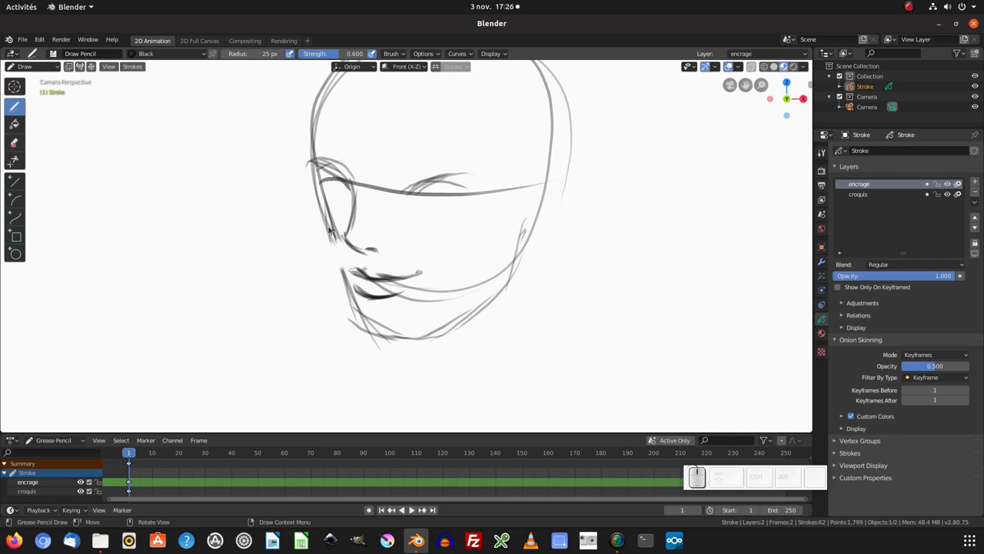
# Step: Darken the left eye and eyebrow, and draw the right eye with lids and iris
pyautogui.moveTo(345, 191)
pyautogui.mouseDown()
pyautogui.moveTo(336, 196)
pyautogui.moveTo(354, 200)
pyautogui.moveTo(346, 180)
pyautogui.mouseUp()
pyautogui.moveTo(325, 163)
pyautogui.mouseDown()
pyautogui.moveTo(354, 193)
pyautogui.moveTo(352, 177)
pyautogui.mouseUp()
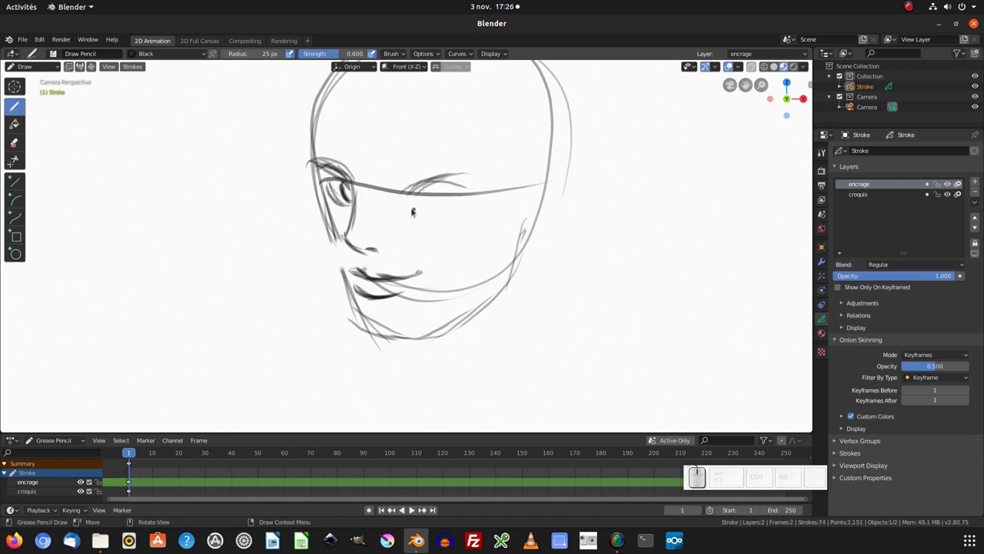
pyautogui.moveTo(412, 212)
pyautogui.mouseDown()
pyautogui.moveTo(432, 192)
pyautogui.moveTo(467, 186)
pyautogui.moveTo(432, 192)
pyautogui.mouseUp()
pyautogui.moveTo(436, 187)
pyautogui.mouseDown()
pyautogui.moveTo(433, 205)
pyautogui.moveTo(462, 211)
pyautogui.moveTo(453, 210)
pyautogui.mouseUp()
pyautogui.moveTo(444, 209)
pyautogui.mouseDown()
pyautogui.moveTo(430, 202)
pyautogui.moveTo(459, 209)
pyautogui.mouseUp()
pyautogui.moveTo(469, 196)
pyautogui.mouseDown()
pyautogui.moveTo(467, 205)
pyautogui.moveTo(403, 209)
pyautogui.moveTo(451, 192)
pyautogui.mouseUp()
pyautogui.scroll(-3, 466, 220)
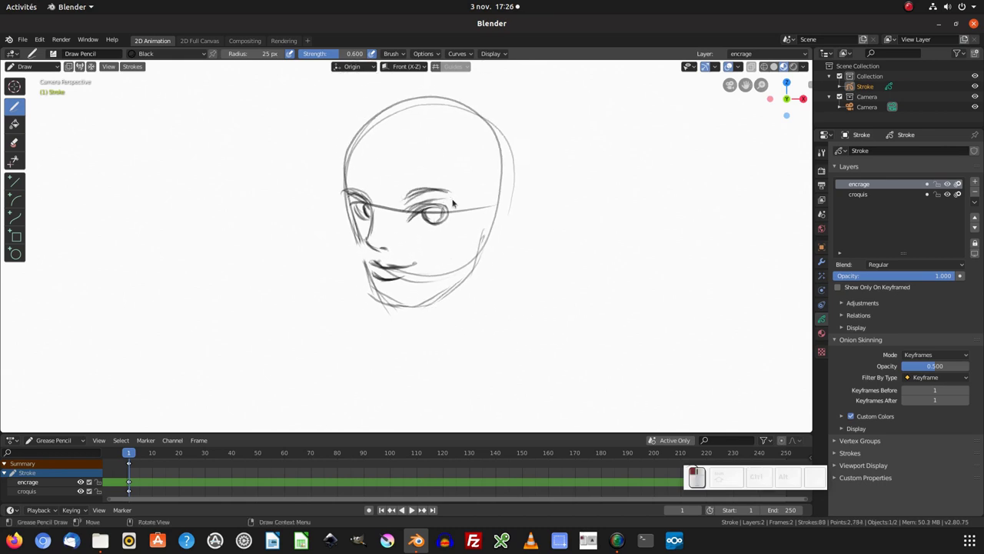
# Step: Add eyebrow strokes, the left cheek line and the chin and lower jaw contour
pyautogui.moveTo(348, 190)
pyautogui.mouseDown()
pyautogui.moveTo(367, 185)
pyautogui.moveTo(373, 208)
pyautogui.mouseUp()
pyautogui.keyDown('shift'); pyautogui.moveTo(374, 208); pyautogui.dragTo(380, 181, button='middle'); pyautogui.keyUp('shift')
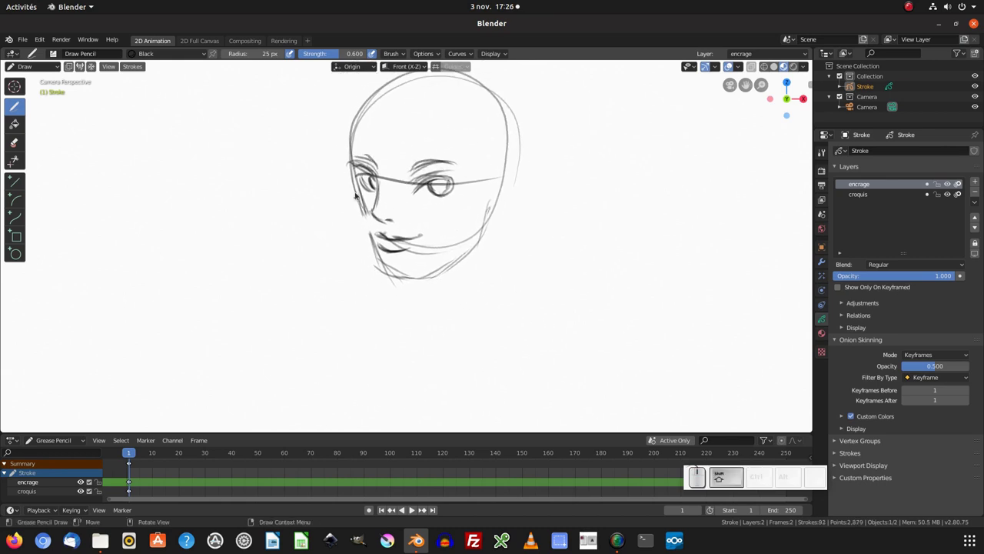
pyautogui.moveTo(358, 179); pyautogui.dragTo(355, 203)
pyautogui.moveTo(366, 228)
pyautogui.mouseDown()
pyautogui.moveTo(359, 209)
pyautogui.moveTo(391, 271)
pyautogui.moveTo(411, 277)
pyautogui.moveTo(441, 266)
pyautogui.mouseUp()
pyautogui.moveTo(430, 271)
pyautogui.mouseDown()
pyautogui.moveTo(466, 248)
pyautogui.moveTo(487, 204)
pyautogui.moveTo(493, 223)
pyautogui.mouseUp()
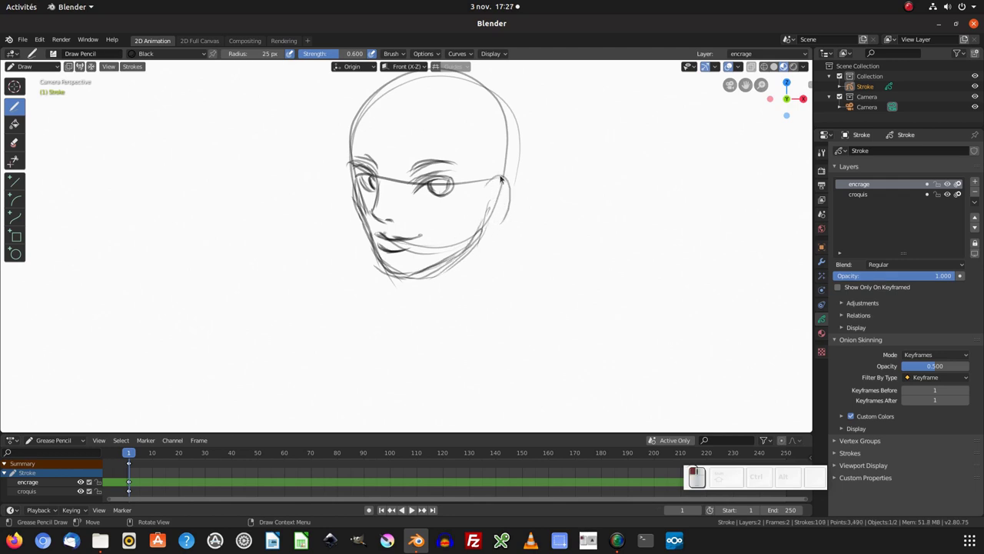
# Step: Draw and darken the ear on the right side of the head
pyautogui.moveTo(500, 174)
pyautogui.mouseDown()
pyautogui.moveTo(483, 238)
pyautogui.moveTo(482, 226)
pyautogui.mouseUp()
pyautogui.moveTo(496, 195); pyautogui.dragTo(487, 205)
pyautogui.moveTo(498, 186)
pyautogui.mouseDown()
pyautogui.moveTo(486, 201)
pyautogui.moveTo(498, 194)
pyautogui.moveTo(498, 208)
pyautogui.mouseUp()
pyautogui.moveTo(505, 194); pyautogui.dragTo(483, 218)
pyautogui.keyDown('shift'); pyautogui.moveTo(462, 191); pyautogui.dragTo(473, 229, button='middle'); pyautogui.keyUp('shift')
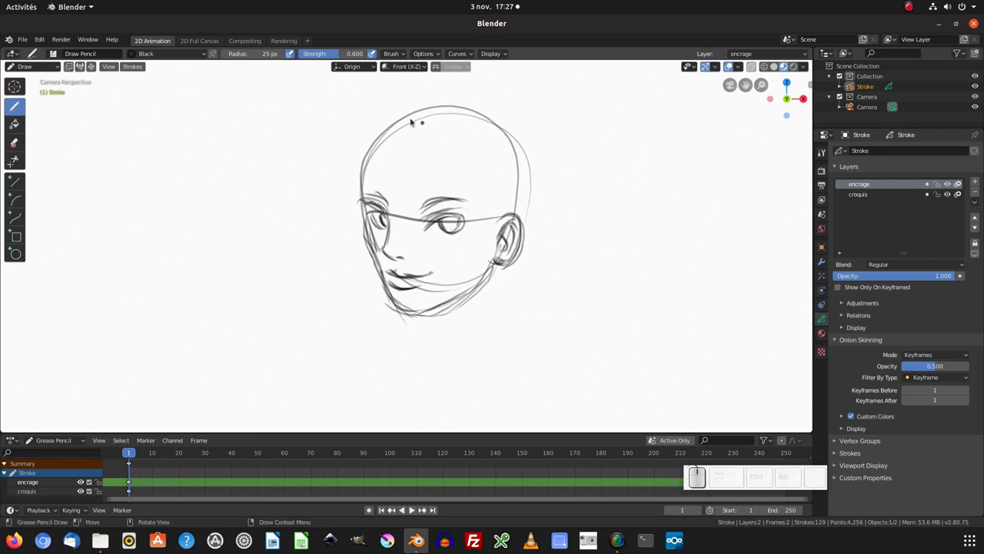
# Step: Sketch forehead strokes and long hair lines down both sides of the face
pyautogui.moveTo(391, 126); pyautogui.dragTo(412, 144)
pyautogui.moveTo(389, 131); pyautogui.dragTo(402, 139)
pyautogui.moveTo(462, 138)
pyautogui.mouseDown()
pyautogui.moveTo(417, 149)
pyautogui.moveTo(486, 136)
pyautogui.moveTo(453, 142)
pyautogui.moveTo(481, 141)
pyautogui.moveTo(496, 163)
pyautogui.moveTo(491, 292)
pyautogui.mouseUp()
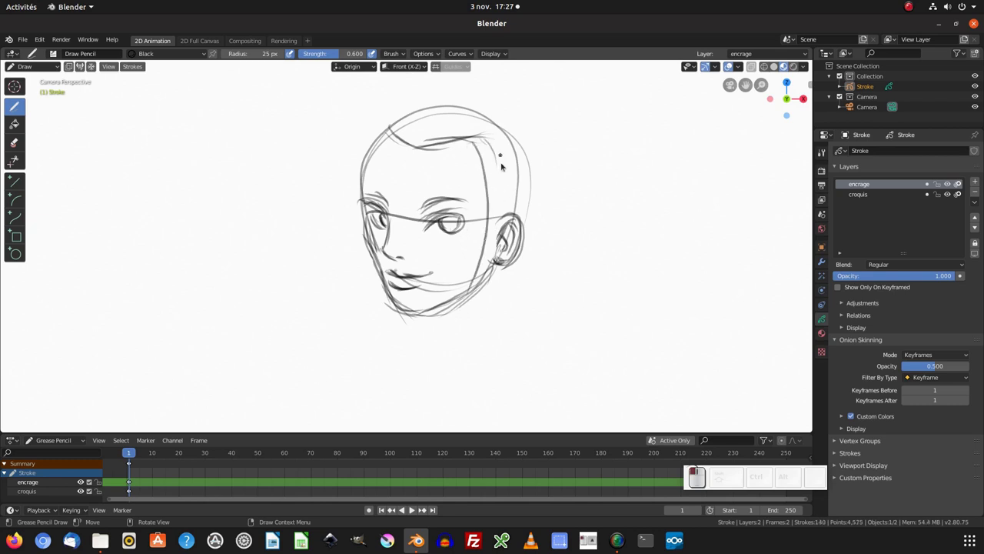
pyautogui.moveTo(501, 164); pyautogui.dragTo(460, 291)
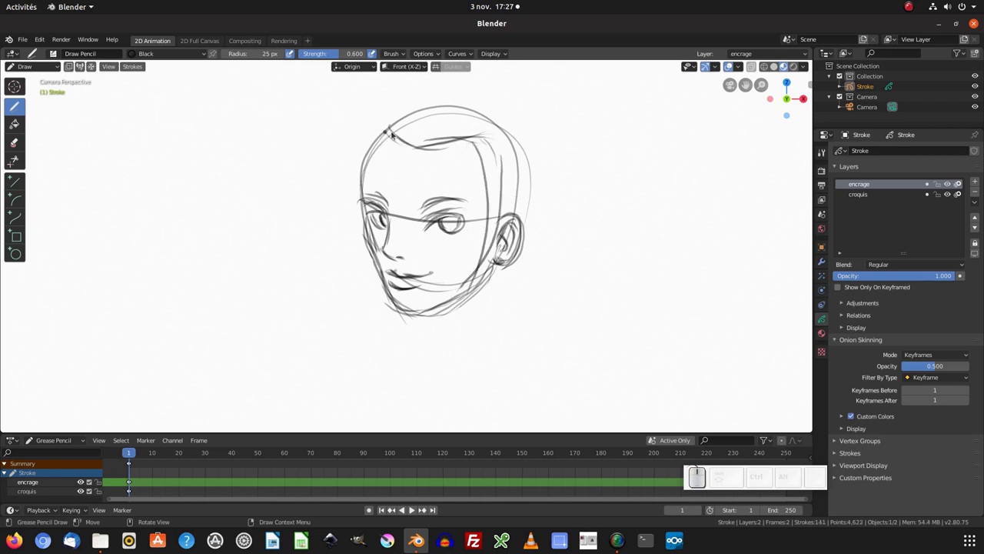
pyautogui.moveTo(392, 135); pyautogui.dragTo(420, 154)
pyautogui.moveTo(390, 124); pyautogui.dragTo(338, 294)
pyautogui.hotkey('ctrl', 'z')
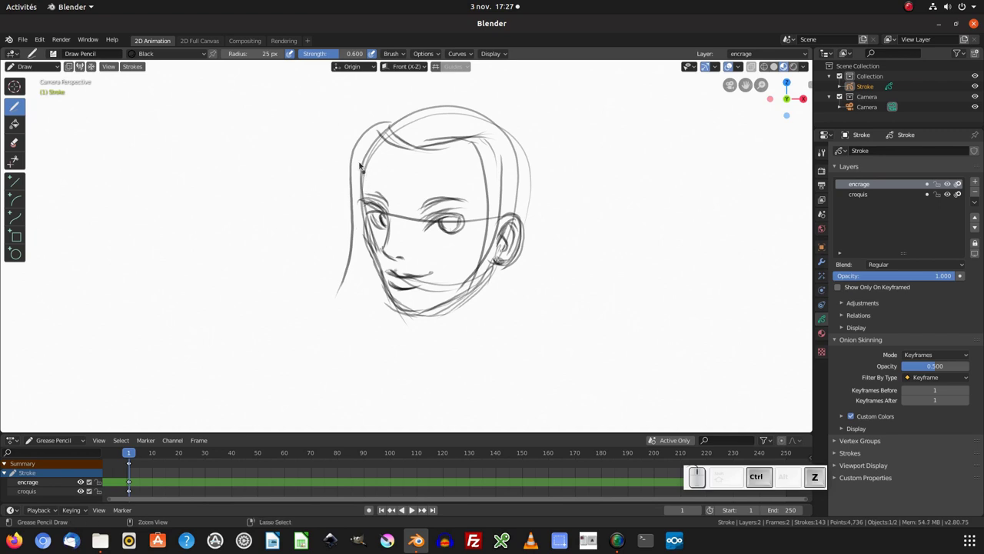
pyautogui.moveTo(367, 135); pyautogui.dragTo(333, 274)
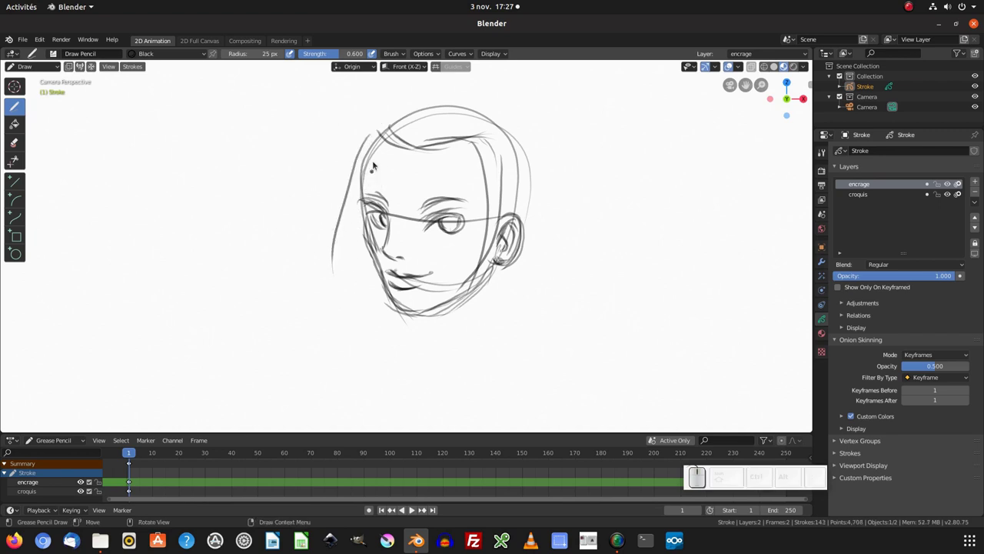
pyautogui.moveTo(371, 179)
pyautogui.mouseDown()
pyautogui.moveTo(354, 251)
pyautogui.moveTo(346, 230)
pyautogui.moveTo(338, 301)
pyautogui.mouseUp()
pyautogui.moveTo(368, 204); pyautogui.dragTo(347, 303)
pyautogui.click(454, 252)
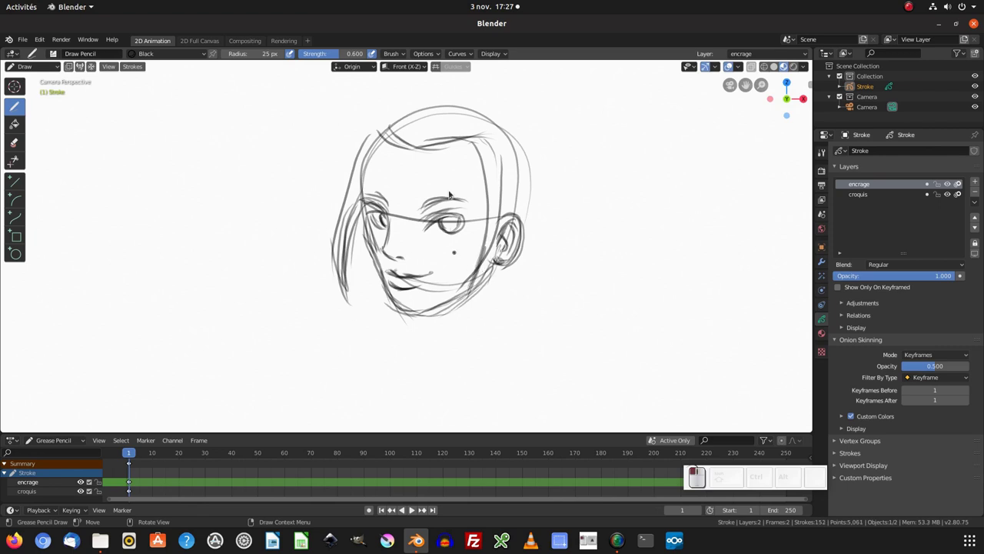
# Step: Extend the hair outline across the top and down the right side of the head
pyautogui.keyDown('shift'); pyautogui.moveTo(407, 143); pyautogui.dragTo(401, 170, button='middle'); pyautogui.keyUp('shift')
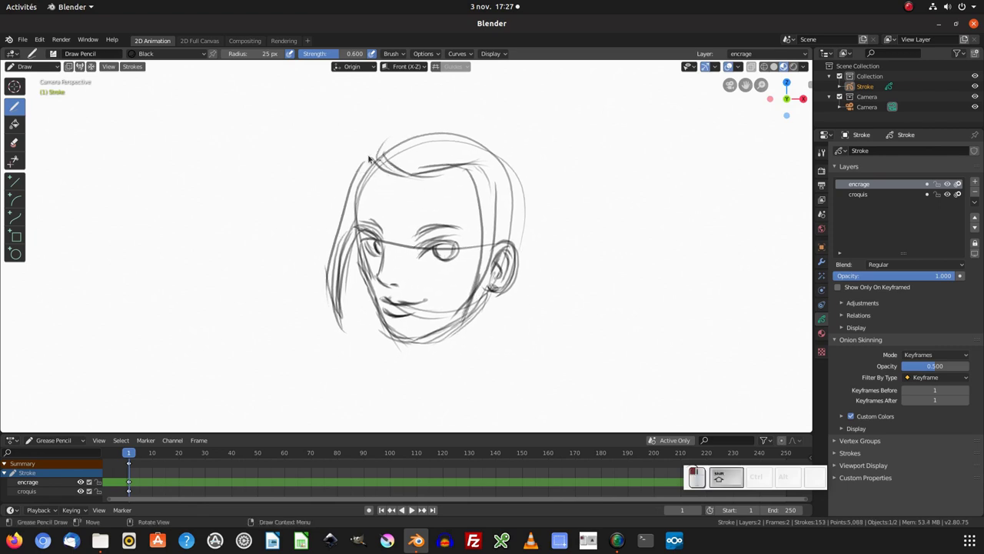
pyautogui.moveTo(380, 144); pyautogui.dragTo(360, 177)
pyautogui.moveTo(402, 132)
pyautogui.mouseDown()
pyautogui.moveTo(375, 152)
pyautogui.moveTo(389, 145)
pyautogui.moveTo(517, 168)
pyautogui.moveTo(506, 158)
pyautogui.mouseUp()
pyautogui.moveTo(506, 158); pyautogui.dragTo(517, 220)
pyautogui.moveTo(508, 154); pyautogui.dragTo(520, 240)
# Step: Draw the two neck lines down from the ear and jaw
pyautogui.keyDown('shift'); pyautogui.scroll(-4, 492, 230); pyautogui.keyUp('shift')
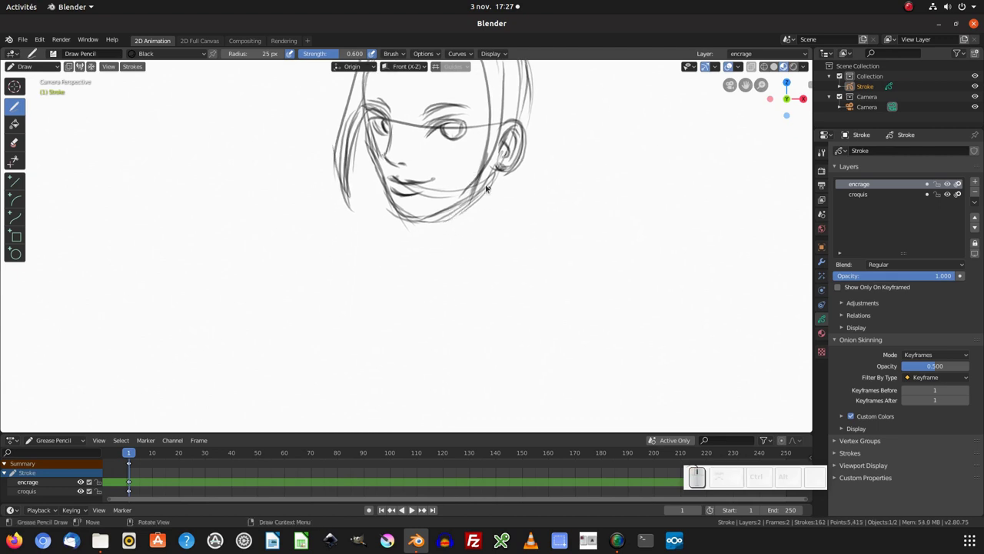
pyautogui.moveTo(495, 171); pyautogui.dragTo(498, 269)
pyautogui.moveTo(496, 180); pyautogui.dragTo(493, 262)
pyautogui.moveTo(461, 212); pyautogui.dragTo(449, 256)
pyautogui.moveTo(457, 207); pyautogui.dragTo(448, 261)
pyautogui.moveTo(457, 203); pyautogui.dragTo(452, 234)
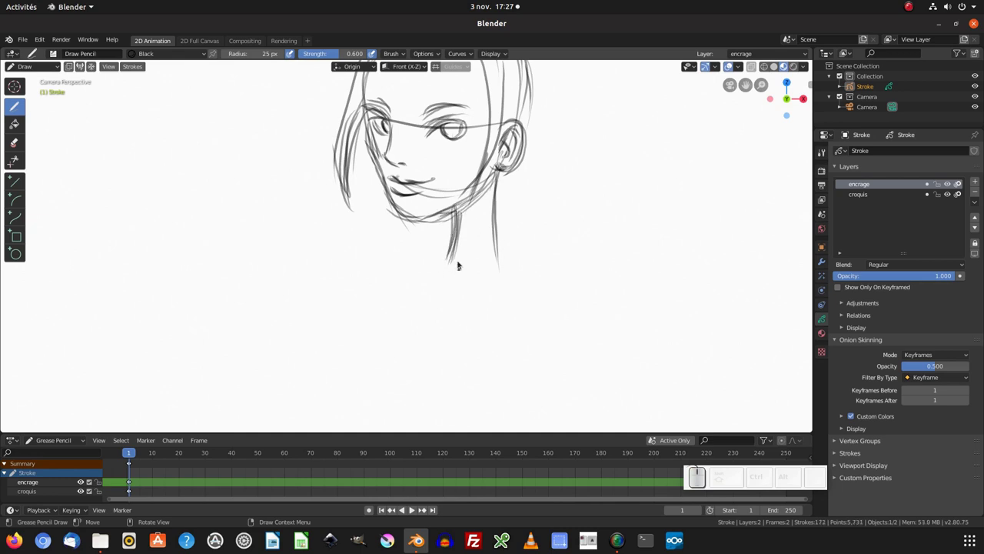
# Step: Sketch the left and right shoulder outlines below the neck
pyautogui.moveTo(422, 274)
pyautogui.mouseDown()
pyautogui.moveTo(454, 264)
pyautogui.moveTo(485, 338)
pyautogui.mouseUp()
pyautogui.moveTo(469, 271); pyautogui.dragTo(493, 359)
pyautogui.moveTo(431, 271)
pyautogui.mouseDown()
pyautogui.moveTo(418, 339)
pyautogui.moveTo(415, 329)
pyautogui.moveTo(480, 290)
pyautogui.moveTo(431, 278)
pyautogui.moveTo(404, 297)
pyautogui.mouseUp()
pyautogui.moveTo(427, 274); pyautogui.dragTo(385, 314)
pyautogui.moveTo(399, 301)
pyautogui.mouseDown()
pyautogui.moveTo(350, 350)
pyautogui.moveTo(374, 389)
pyautogui.mouseUp()
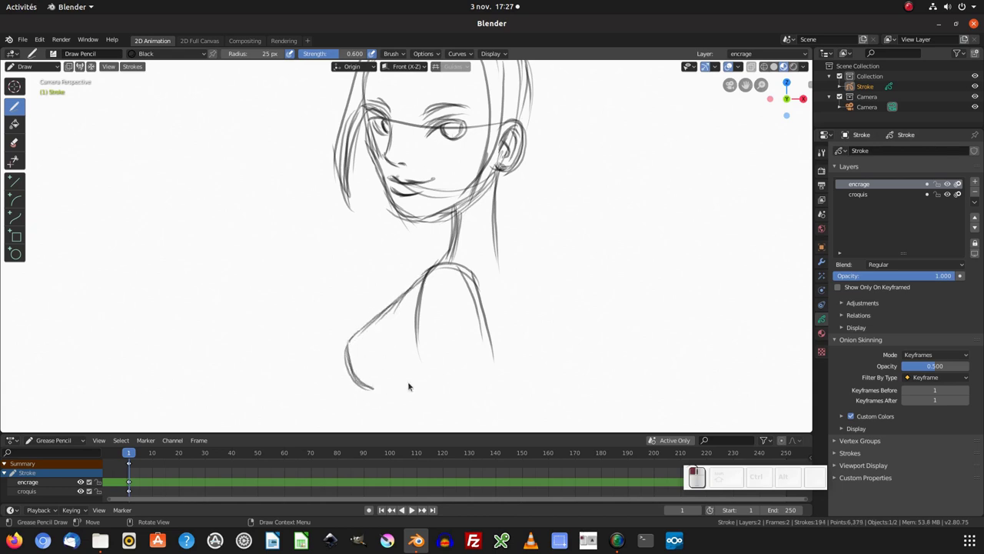
pyautogui.moveTo(451, 267)
pyautogui.mouseDown()
pyautogui.moveTo(492, 283)
pyautogui.moveTo(499, 271)
pyautogui.moveTo(517, 296)
pyautogui.moveTo(529, 354)
pyautogui.mouseUp()
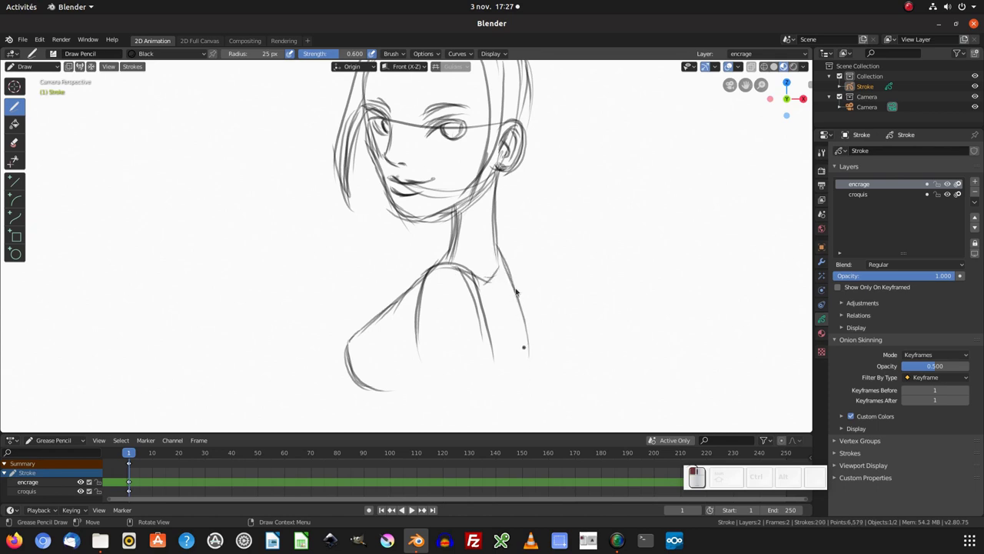
pyautogui.moveTo(501, 248); pyautogui.dragTo(532, 321)
# Step: Draw the hair strands falling below the jaw on both sides, plus small neck strokes
pyautogui.keyDown('shift'); pyautogui.moveTo(492, 330); pyautogui.dragTo(475, 414, button='middle'); pyautogui.keyUp('shift')
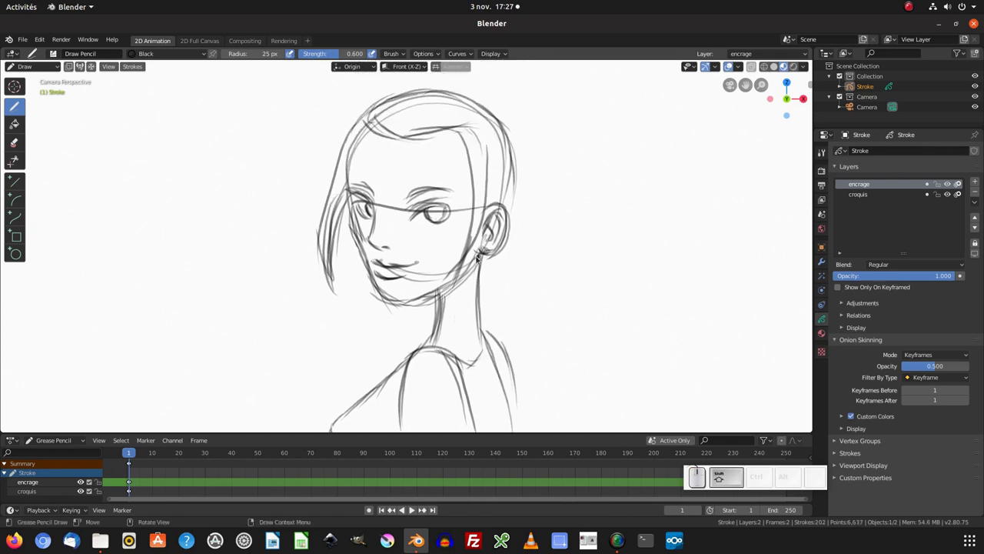
pyautogui.moveTo(352, 213); pyautogui.dragTo(356, 322)
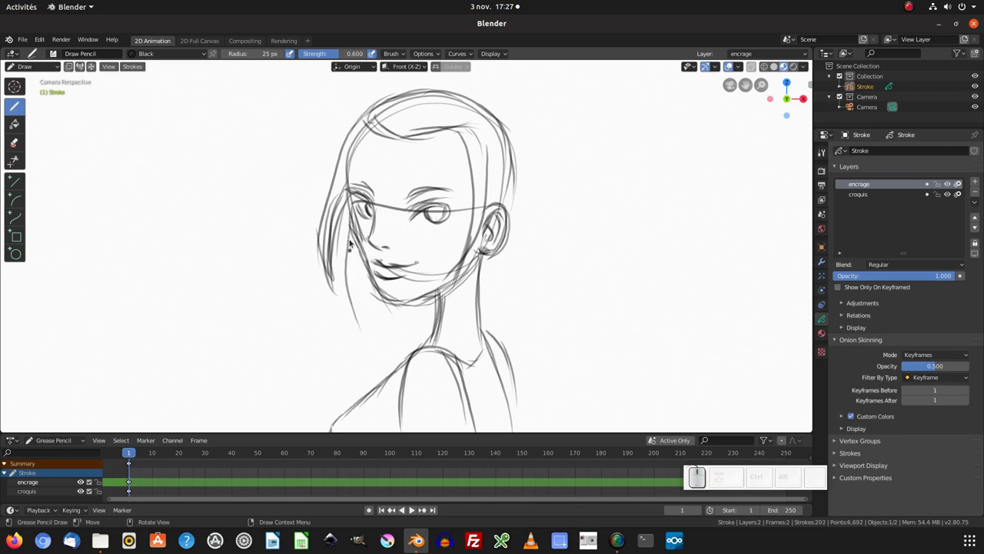
pyautogui.moveTo(351, 254)
pyautogui.mouseDown()
pyautogui.moveTo(347, 320)
pyautogui.moveTo(420, 331)
pyautogui.mouseUp()
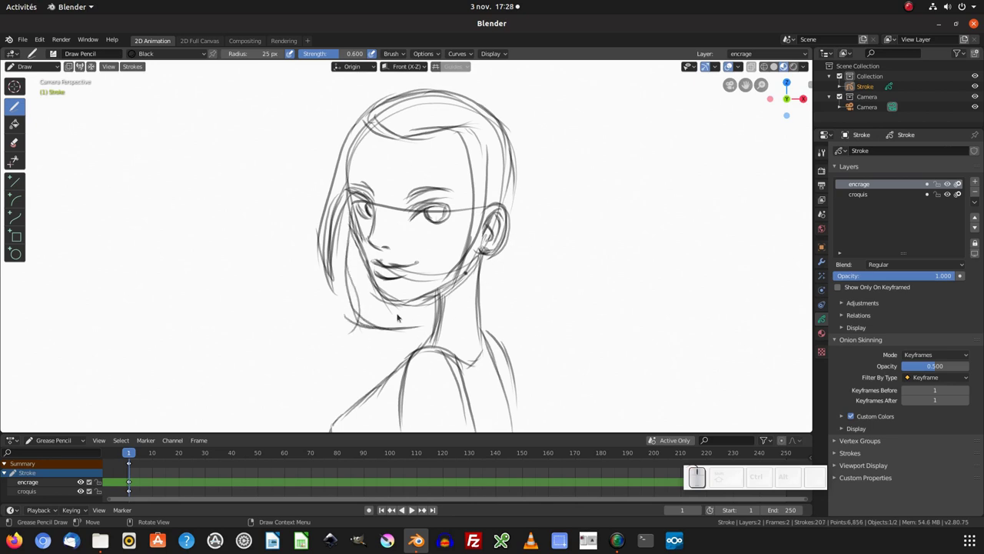
pyautogui.moveTo(348, 302); pyautogui.dragTo(427, 341)
pyautogui.moveTo(481, 258)
pyautogui.mouseDown()
pyautogui.moveTo(478, 319)
pyautogui.moveTo(504, 335)
pyautogui.mouseUp()
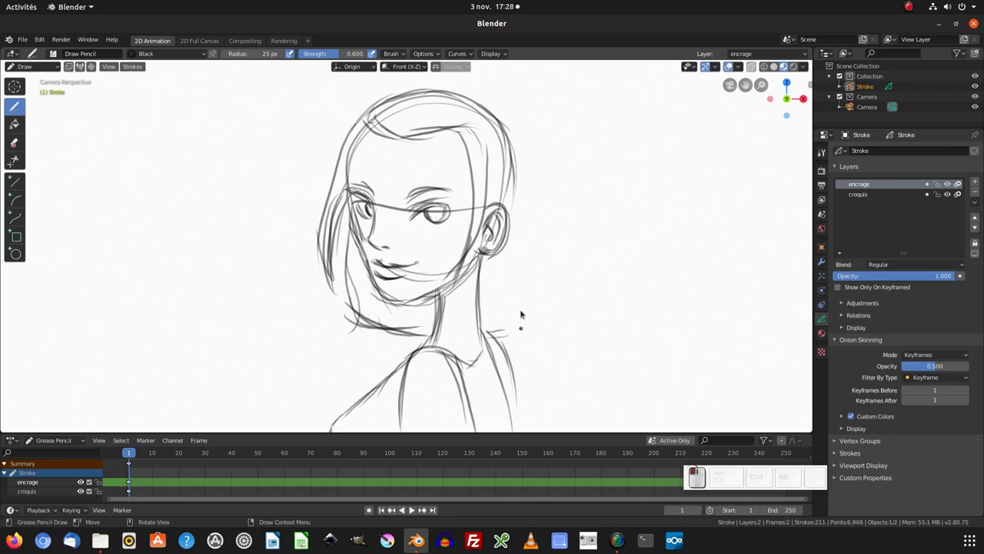
pyautogui.moveTo(507, 137)
pyautogui.mouseDown()
pyautogui.moveTo(525, 194)
pyautogui.moveTo(527, 268)
pyautogui.mouseUp()
pyautogui.moveTo(523, 229)
pyautogui.mouseDown()
pyautogui.moveTo(542, 293)
pyautogui.moveTo(489, 336)
pyautogui.moveTo(526, 328)
pyautogui.moveTo(490, 319)
pyautogui.mouseUp()
pyautogui.keyDown('shift'); pyautogui.moveTo(512, 272); pyautogui.dragTo(534, 282, button='middle'); pyautogui.keyUp('shift')
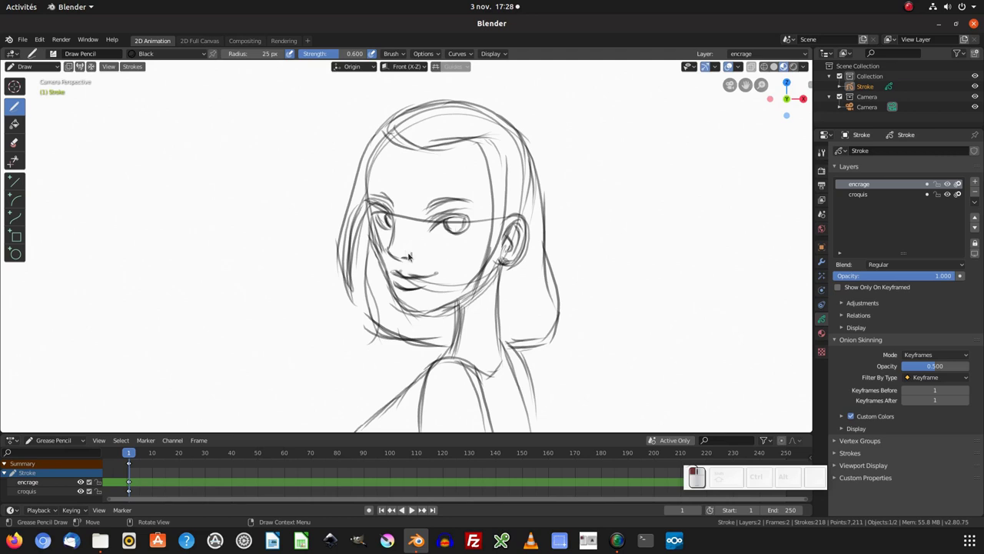
pyautogui.moveTo(410, 257); pyautogui.dragTo(415, 271)
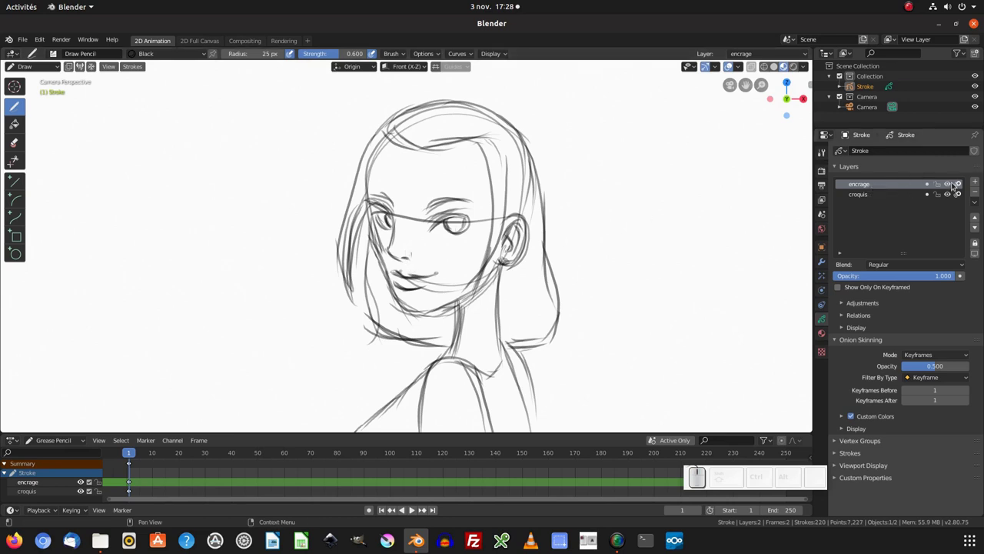
# Step: Move the encrage layer below croquis and rename it croquis.001
pyautogui.click(948, 183)
pyautogui.click(948, 183)
pyautogui.click(975, 227)
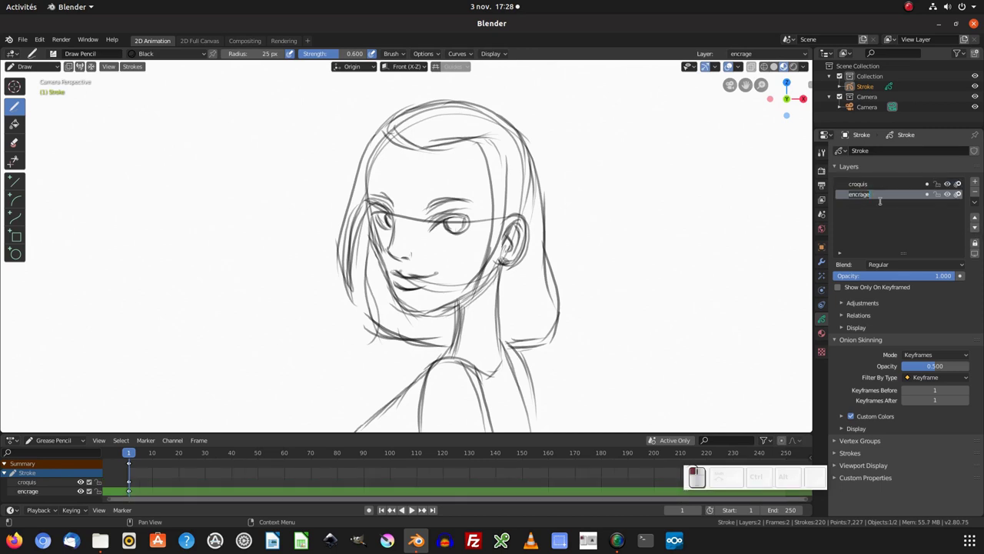
pyautogui.write('croquis')
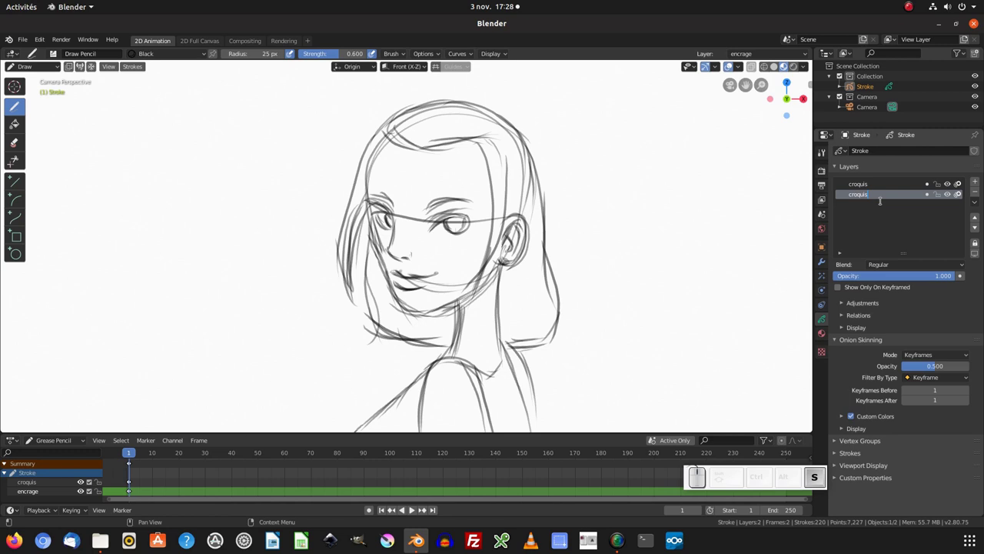
pyautogui.press('Return')
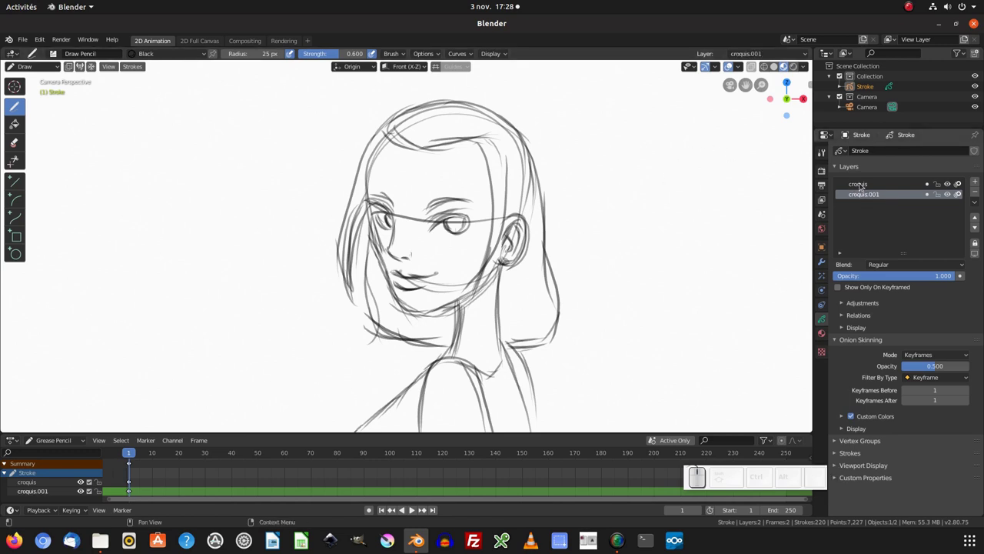
# Step: Rename the croquis layer to encrage, then croquis.001 to croquis
pyautogui.doubleClick(860, 186)
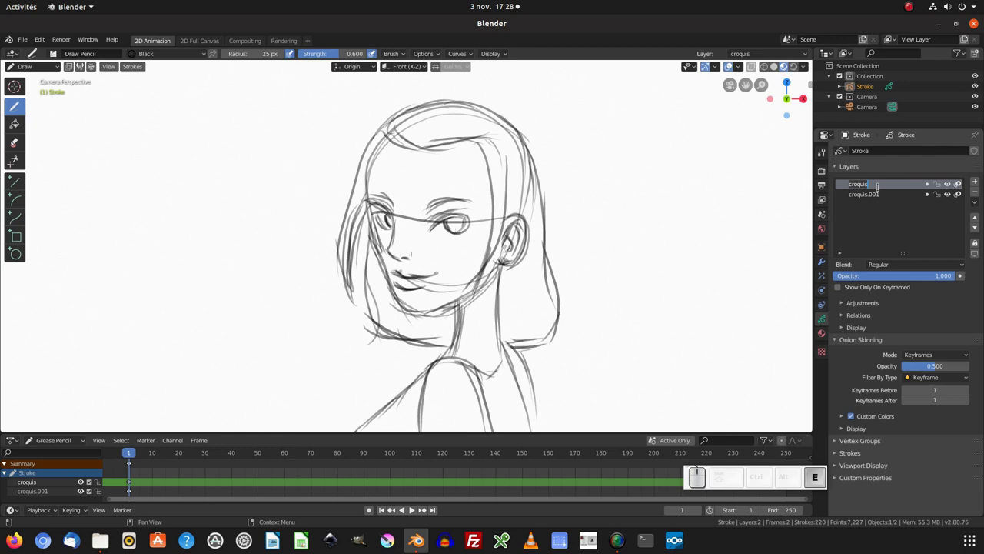
pyautogui.write('encrage')
pyautogui.press('Return')
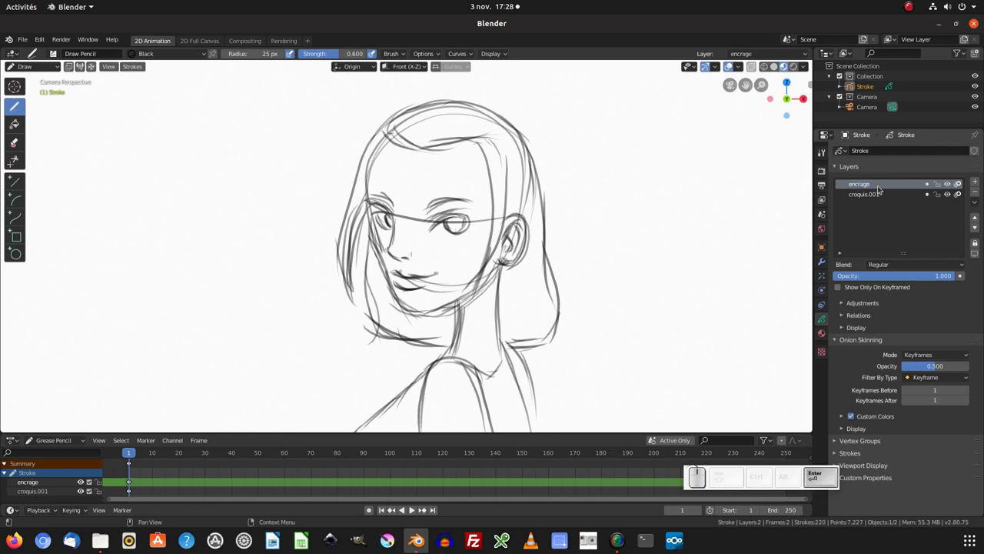
pyautogui.click(866, 196)
pyautogui.doubleClick(880, 196)
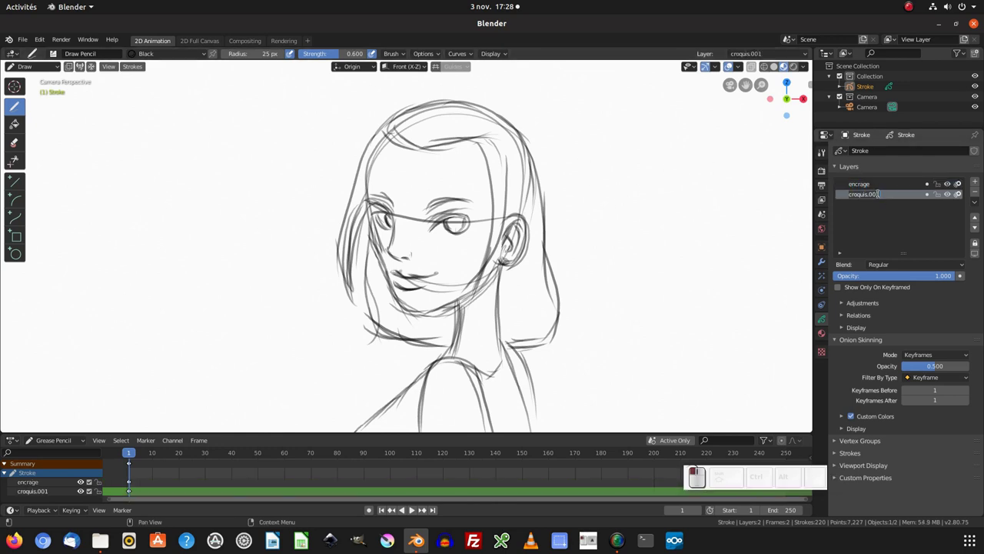
pyautogui.press('BackSpace')
pyautogui.press('BackSpace')
pyautogui.press('BackSpace')
pyautogui.press('Return')
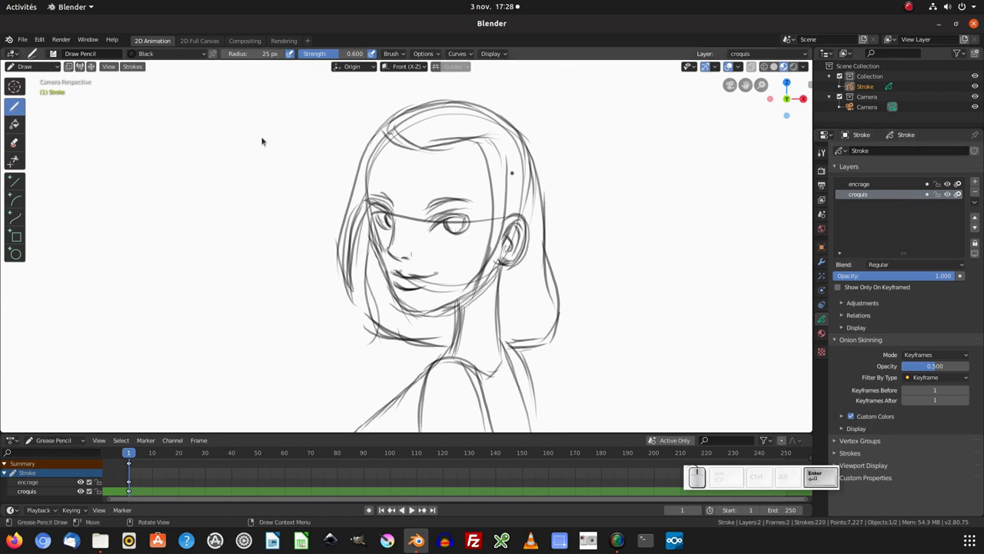
pyautogui.click(22, 40)
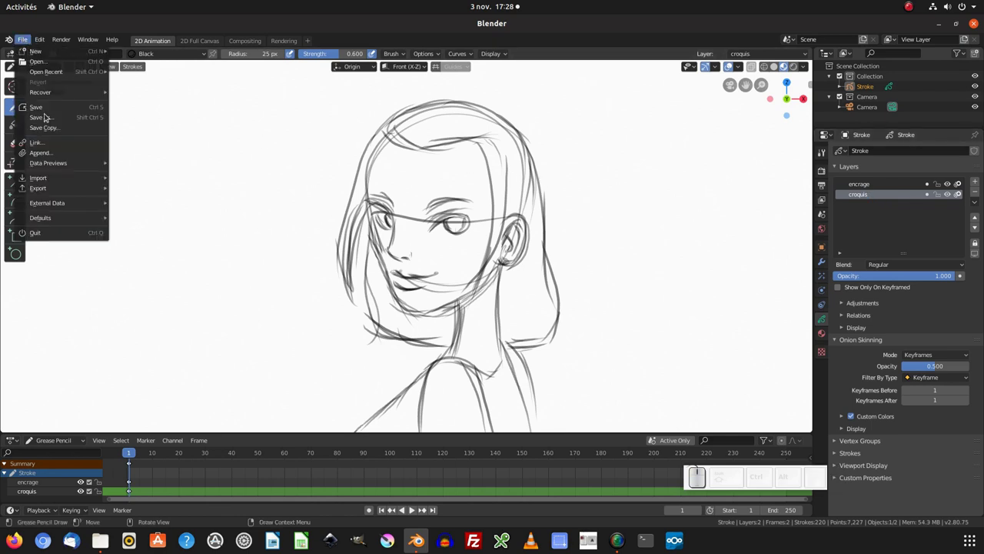
# Step: Save the file as untitled.blend in Bureau and lower croquis opacity to 0.562
pyautogui.click(43, 117)
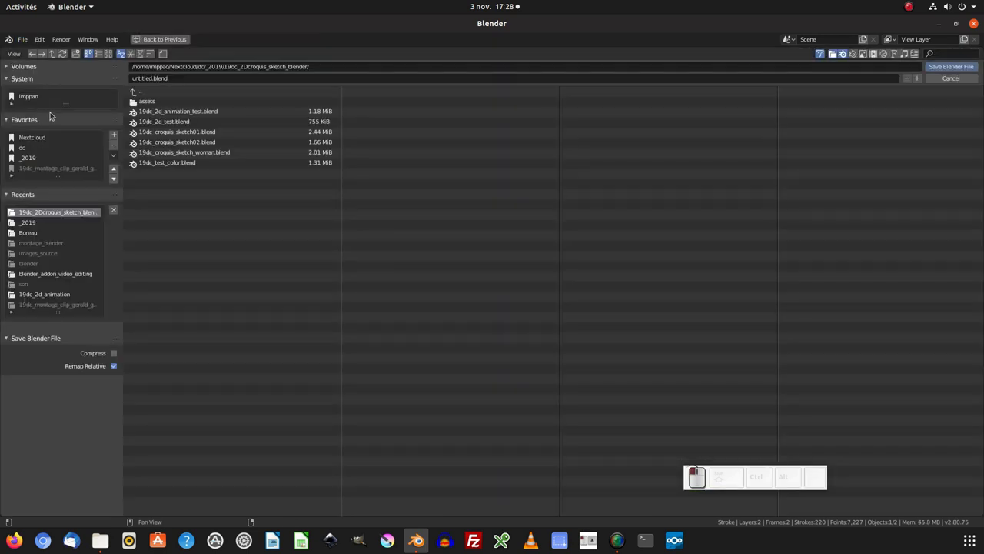
pyautogui.click(29, 233)
pyautogui.click(943, 68)
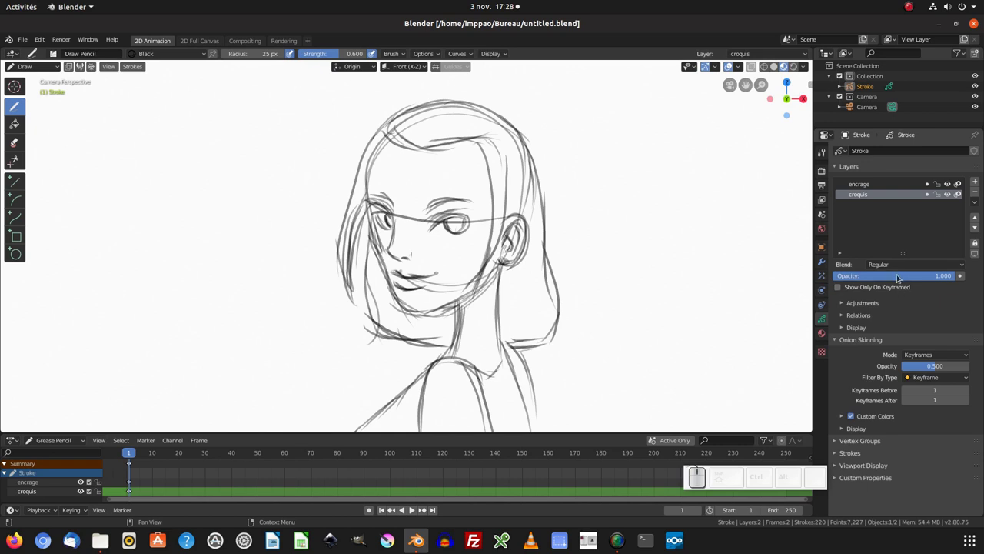
pyautogui.moveTo(899, 276); pyautogui.dragTo(862, 277)
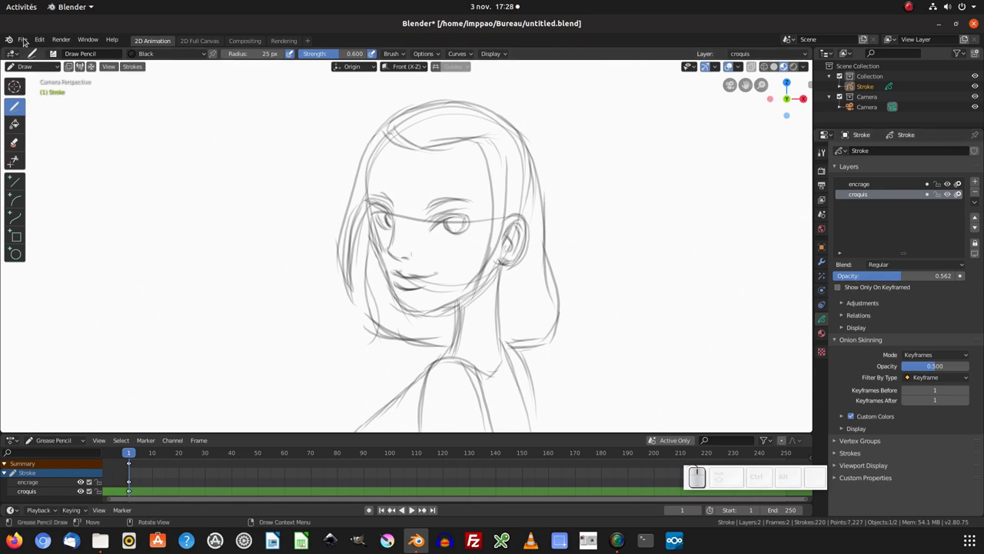
pyautogui.click(22, 39)
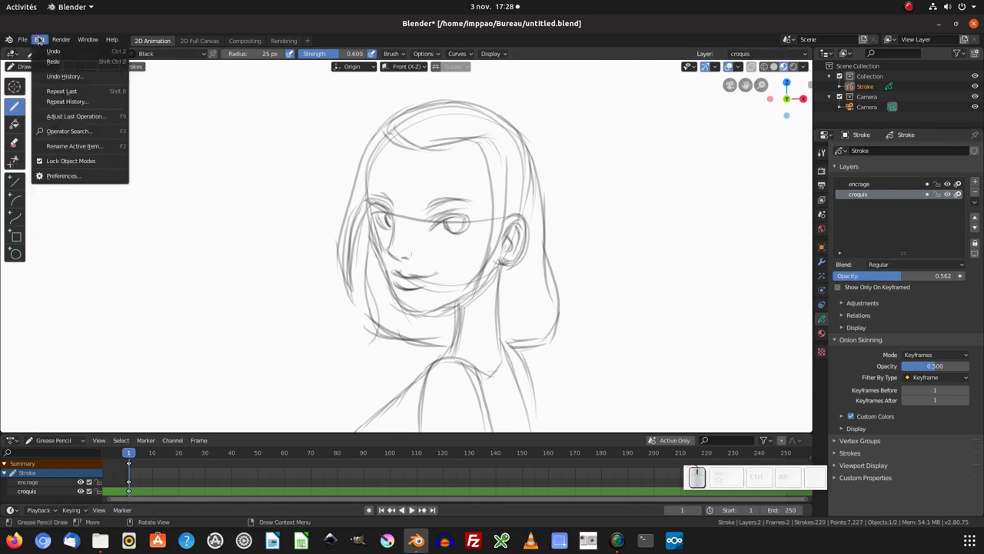
# Step: Turn on French interface translation in Preferences, switch back to English, and close Preferences
pyautogui.click(61, 176)
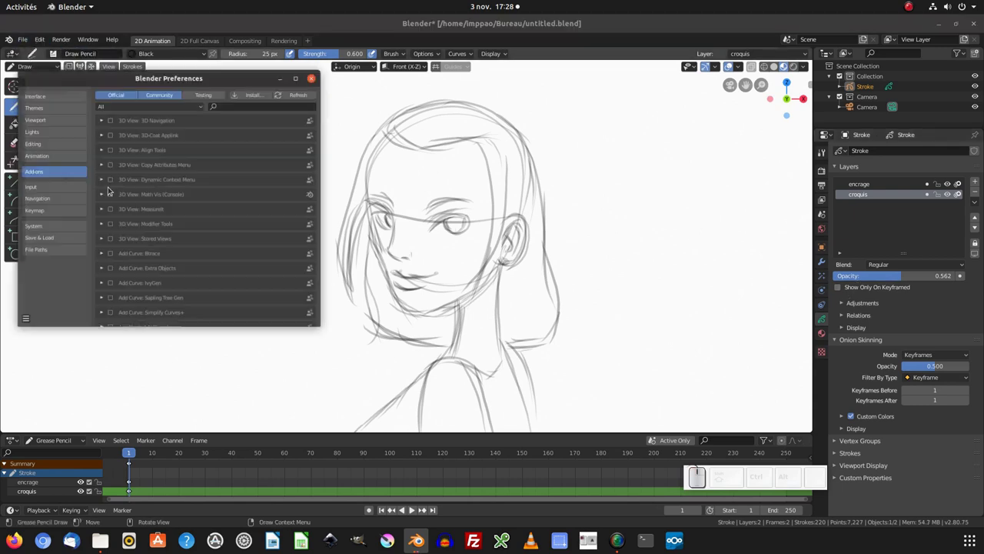
pyautogui.click(30, 70)
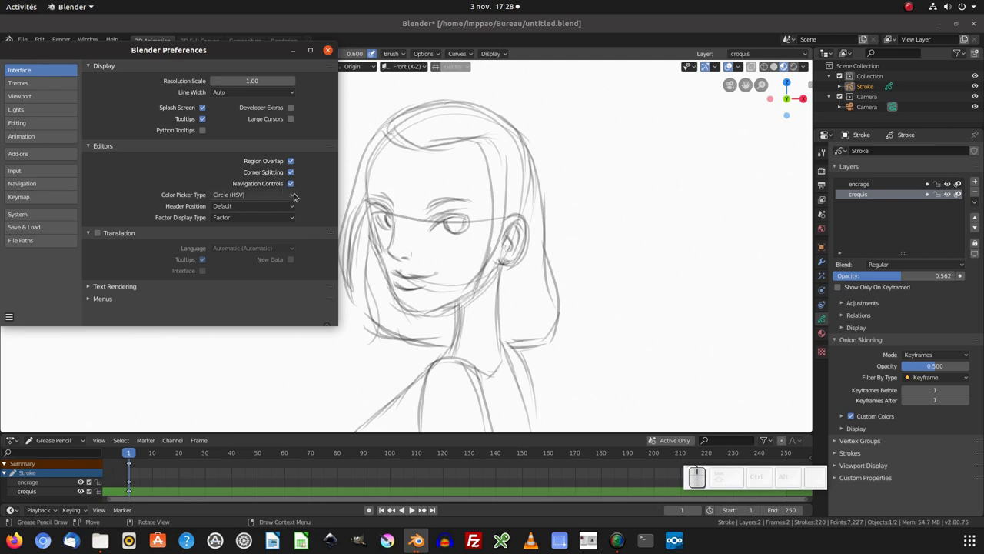
pyautogui.click(98, 233)
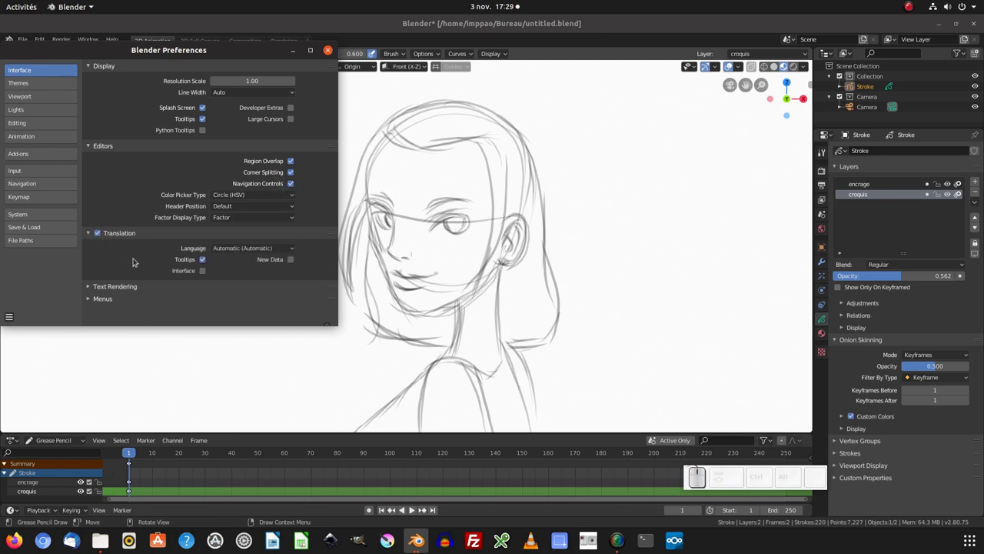
pyautogui.click(202, 270)
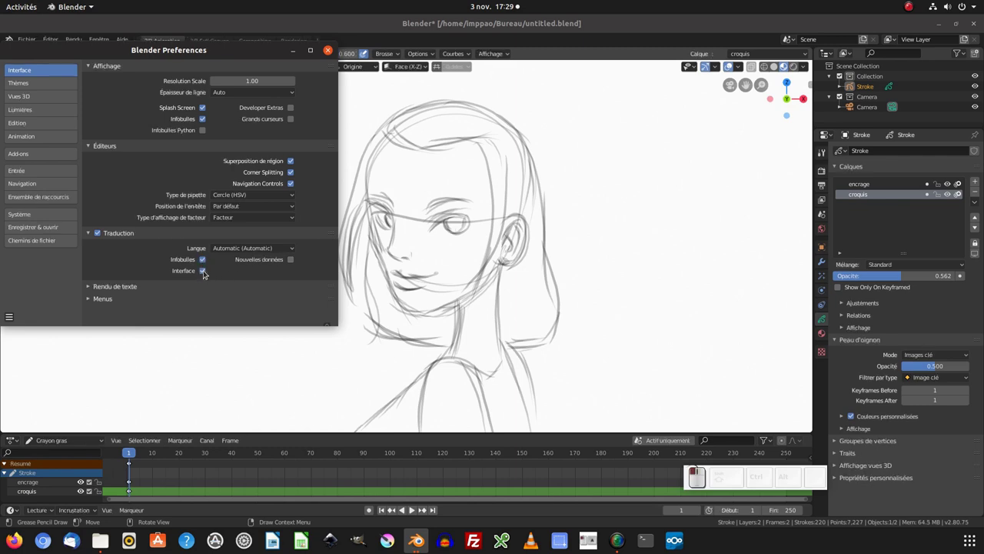
pyautogui.click(290, 259)
pyautogui.moveTo(202, 270); pyautogui.dragTo(203, 259)
pyautogui.click(327, 50)
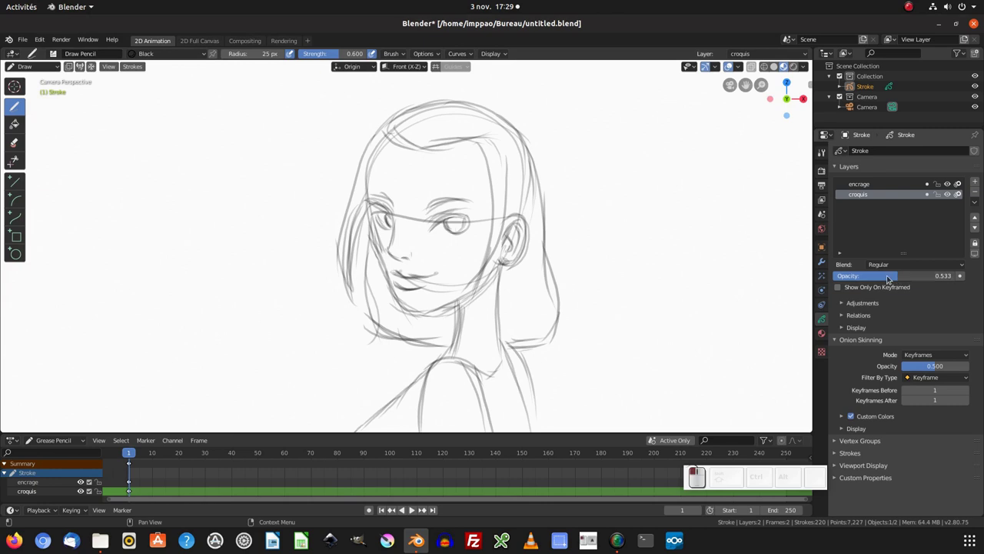
# Step: Fade the croquis layer to about 0.32 opacity and make encrage the active layer
pyautogui.moveTo(898, 279); pyautogui.dragTo(866, 279)
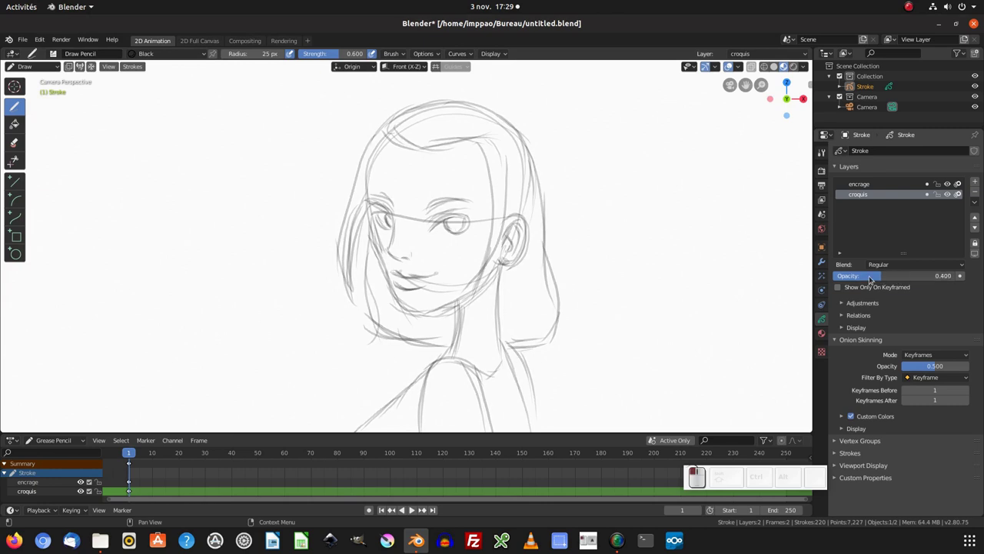
pyautogui.click(869, 185)
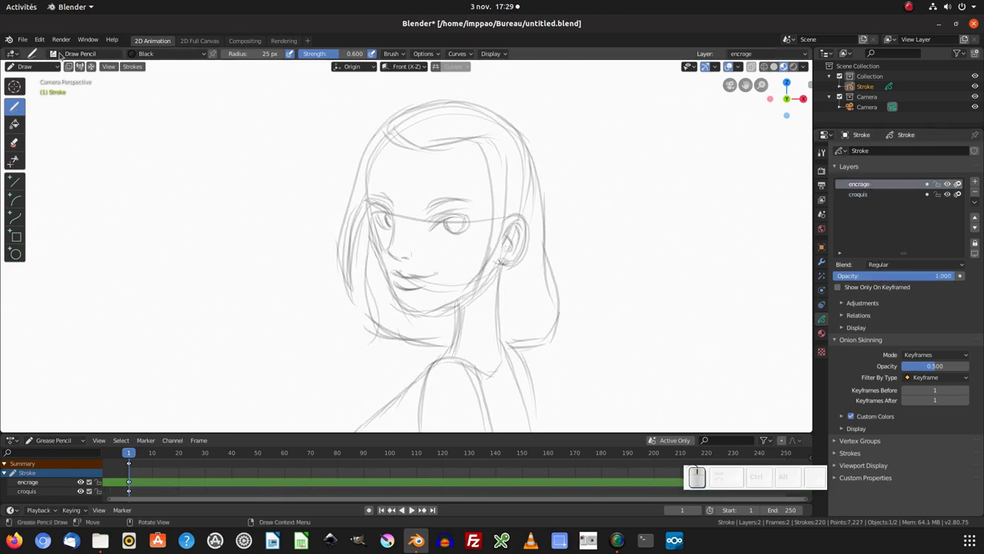
pyautogui.click(53, 54)
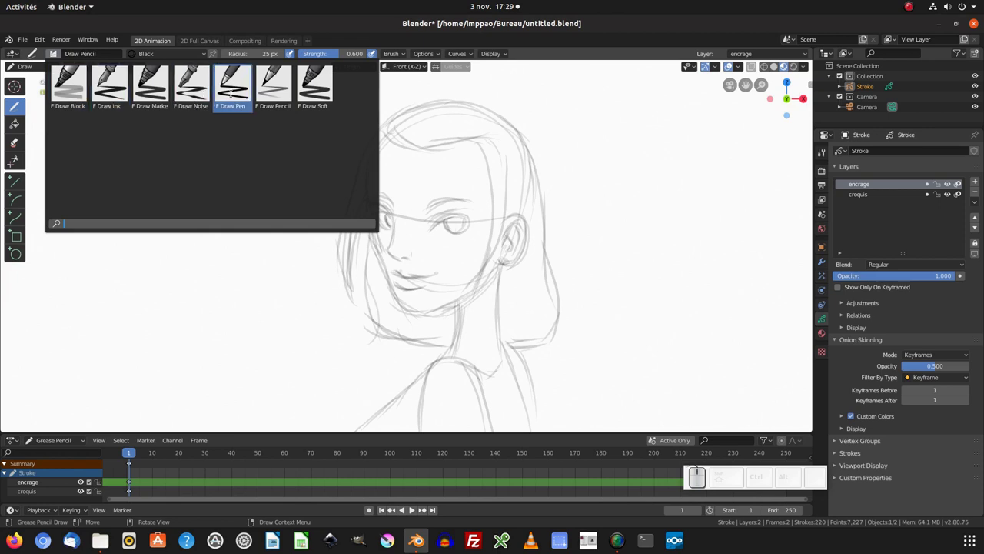
pyautogui.click(137, 59)
# Step: Keep Black as the stroke material and turn on stroke stabilizing
pyautogui.click(137, 56)
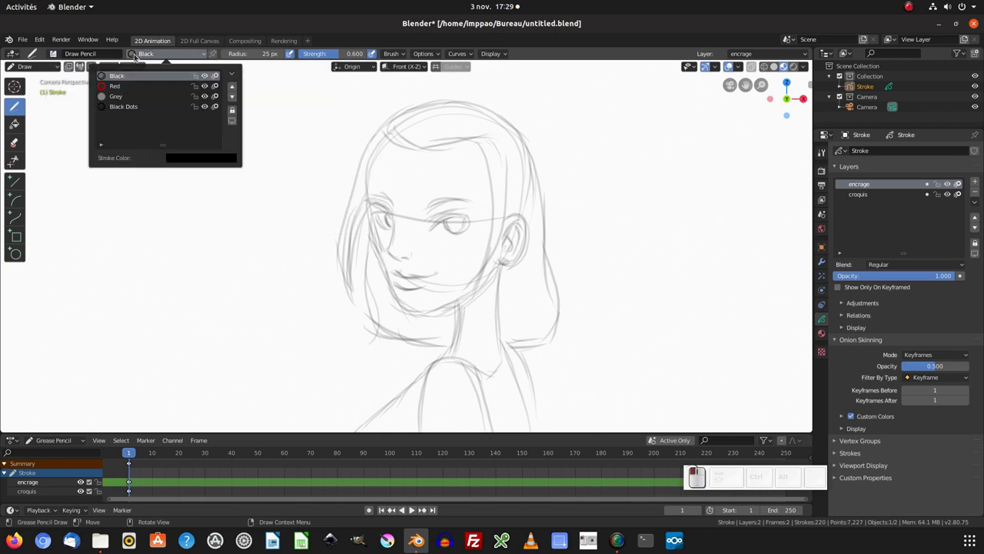
pyautogui.click(194, 76)
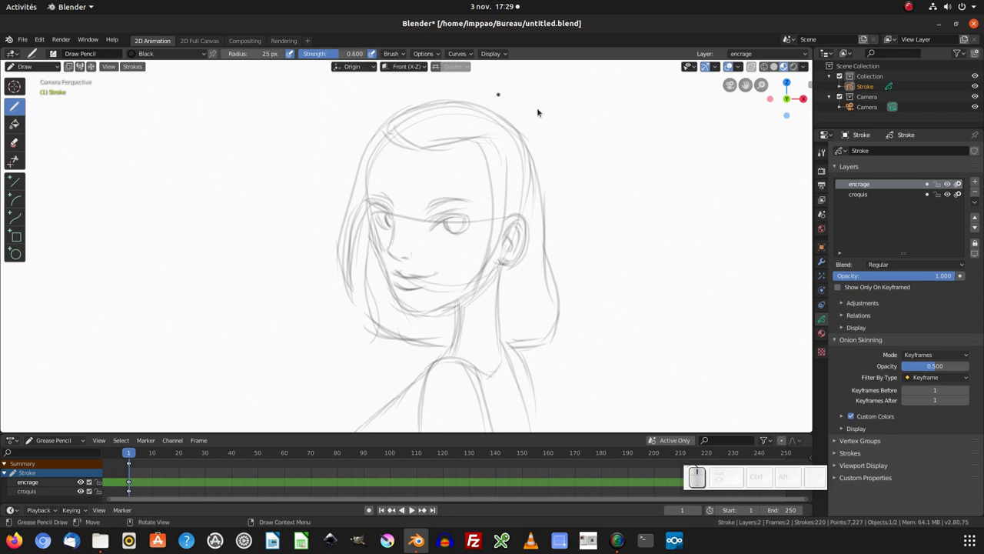
pyautogui.click(426, 54)
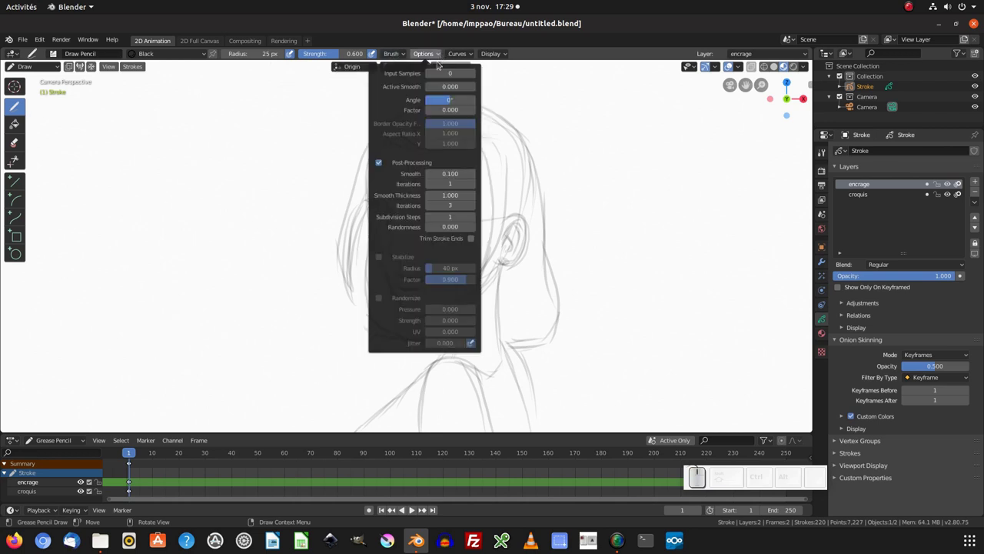
pyautogui.click(378, 258)
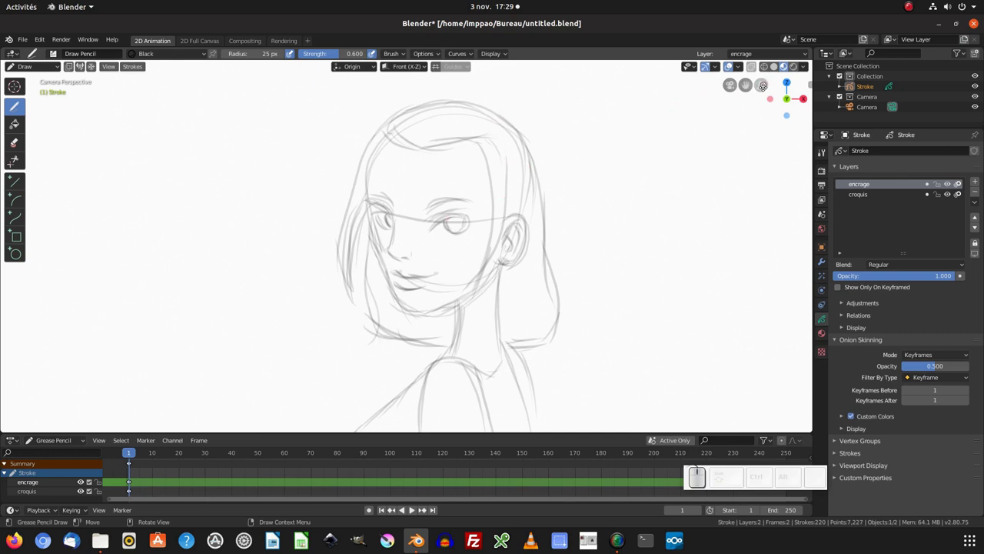
# Step: Zoom in on the face and test eyebrow strokes, undoing them
pyautogui.moveTo(761, 84); pyautogui.dragTo(769, 53)
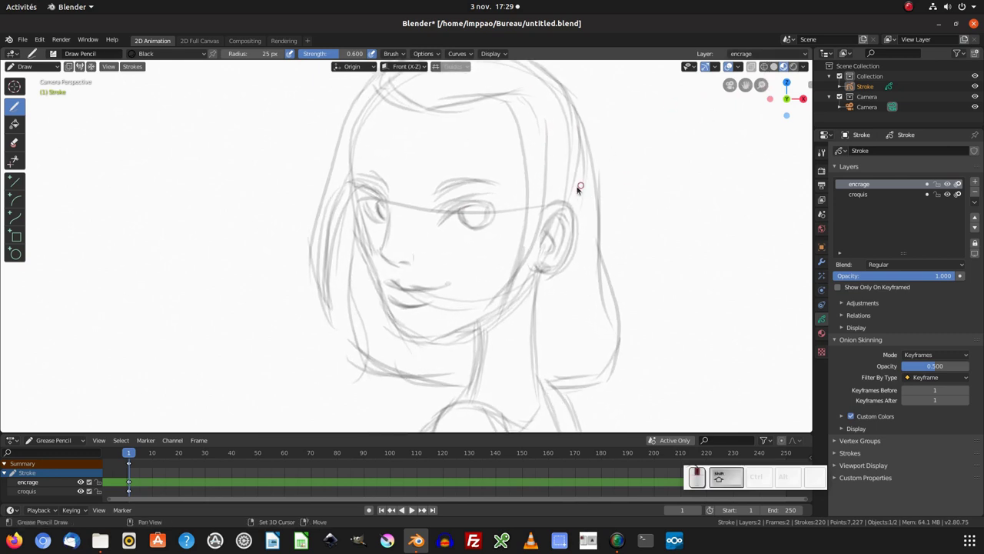
pyautogui.keyDown('shift'); pyautogui.moveTo(578, 192); pyautogui.dragTo(327, 209, button='middle'); pyautogui.keyUp('shift')
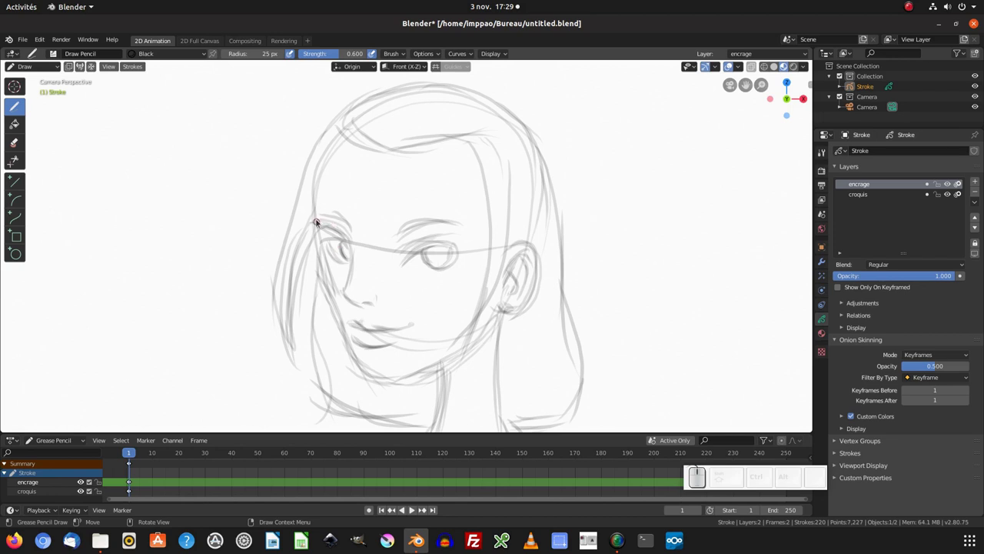
pyautogui.moveTo(315, 220); pyautogui.dragTo(347, 231)
pyautogui.hotkey('ctrl', 'z')
pyautogui.hotkey('ctrl', 'z')
pyautogui.moveTo(322, 220); pyautogui.dragTo(352, 238)
# Step: Raise brush strength to 1.000 and switch to the F Draw Ink brush
pyautogui.hotkey('ctrl', 'z')
pyautogui.moveTo(339, 55); pyautogui.dragTo(391, 61)
pyautogui.moveTo(318, 222); pyautogui.dragTo(348, 240)
pyautogui.hotkey('ctrl', 'z')
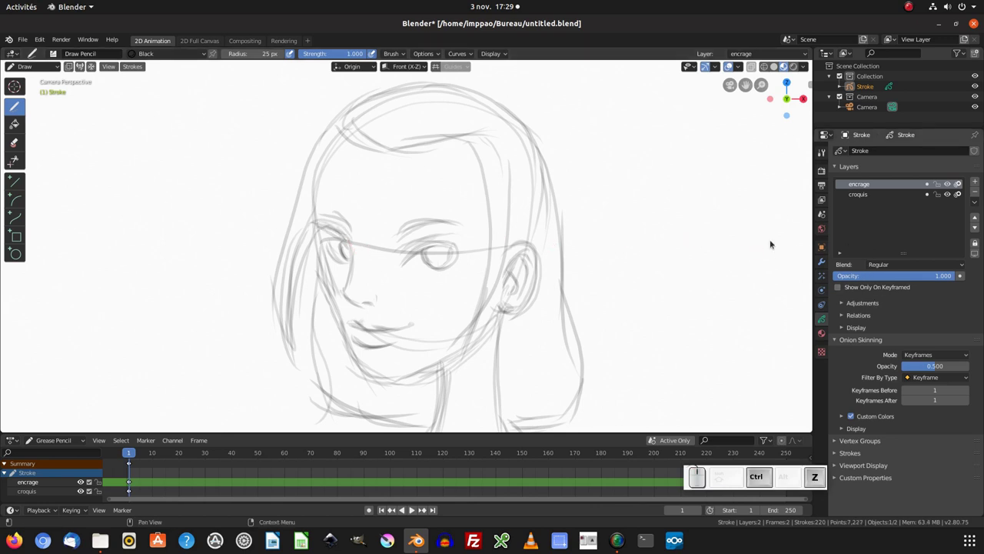
pyautogui.click(53, 53)
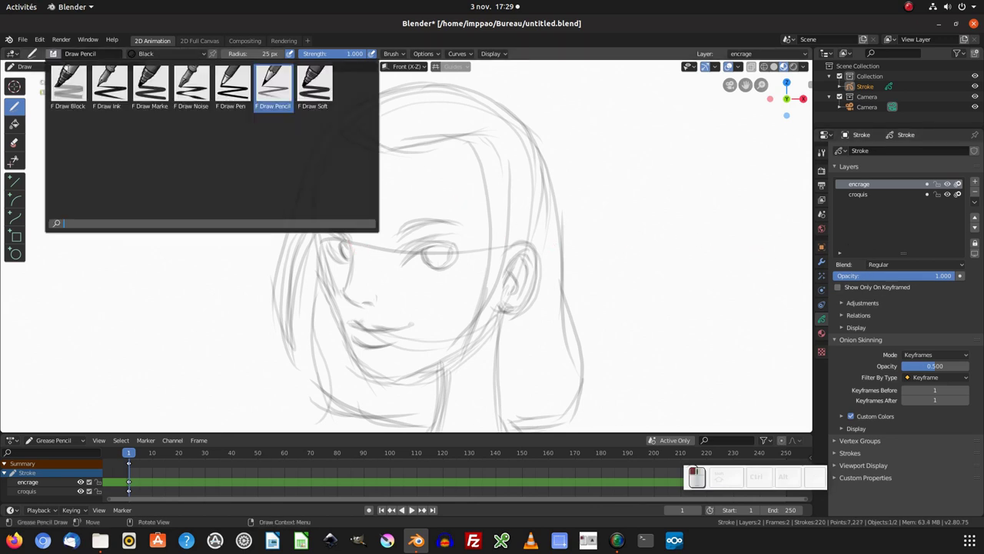
pyautogui.click(110, 85)
pyautogui.moveTo(507, 163); pyautogui.dragTo(531, 231)
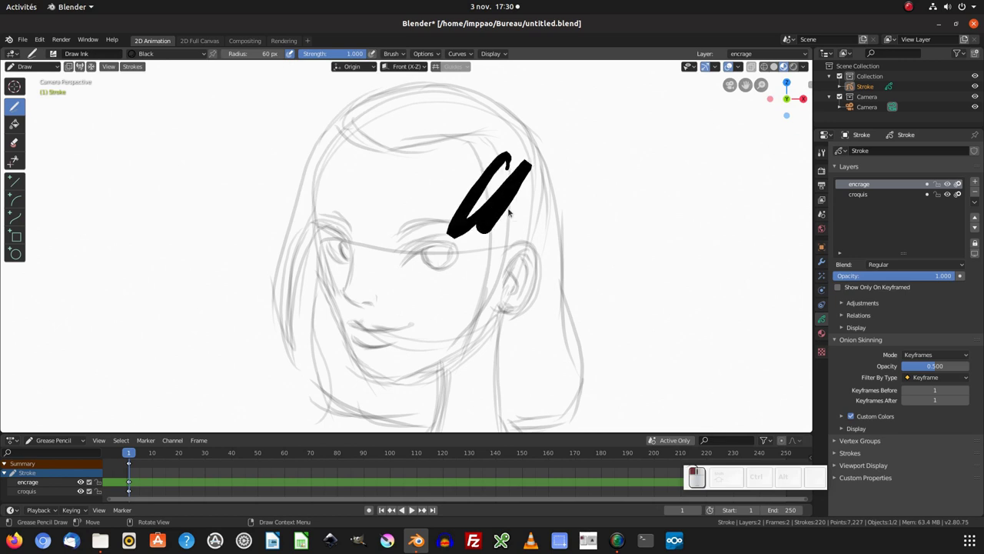
pyautogui.hotkey('ctrl', 'z')
pyautogui.moveTo(319, 225); pyautogui.dragTo(354, 251)
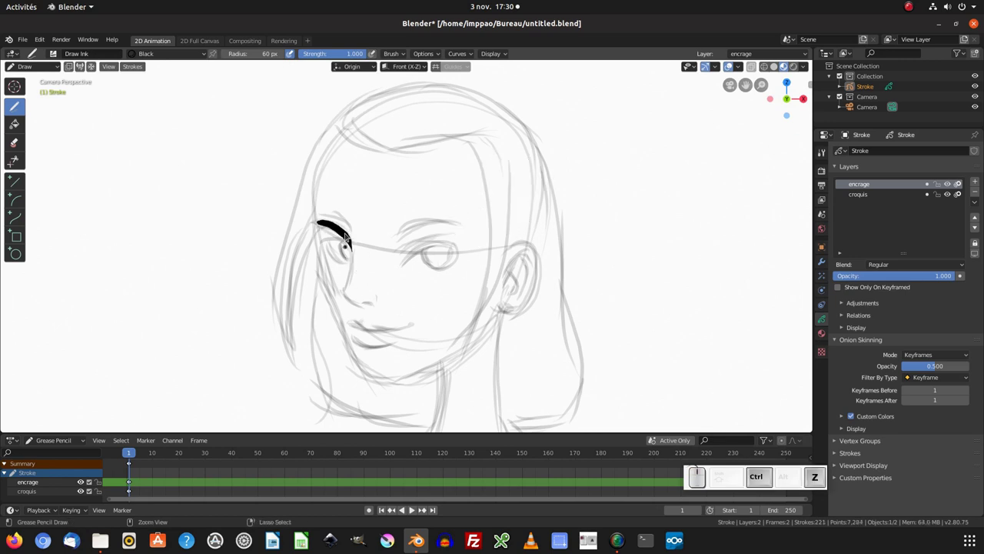
pyautogui.hotkey('ctrl', 'z')
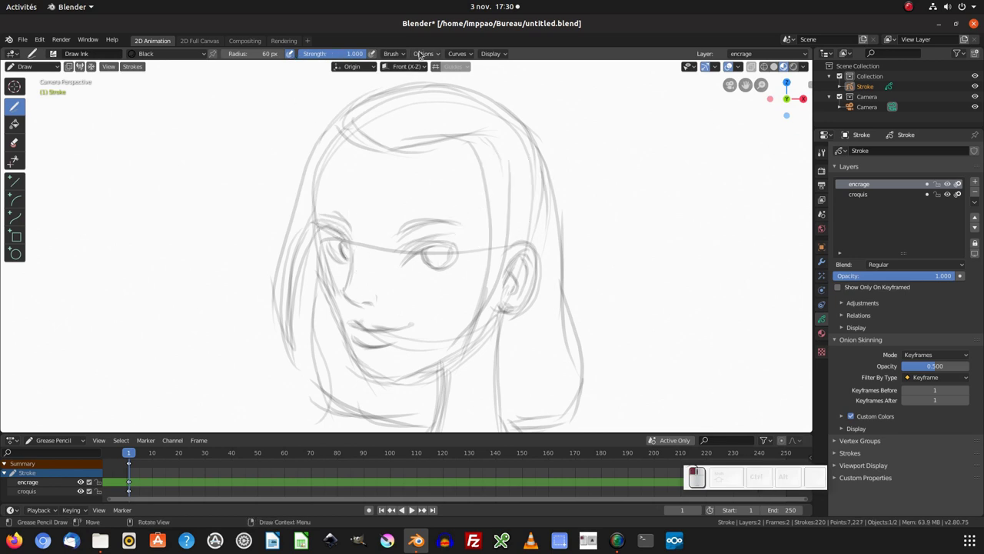
# Step: Keep stroke stabilizing on with a smaller stabilizer radius and test strokes near the eye
pyautogui.click(423, 53)
pyautogui.click(378, 257)
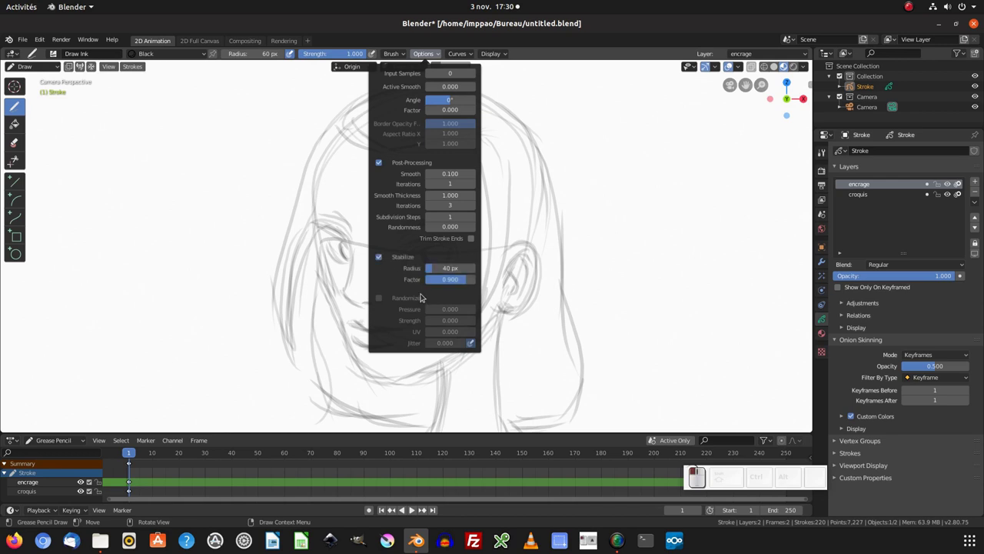
pyautogui.click(450, 267)
pyautogui.write('20')
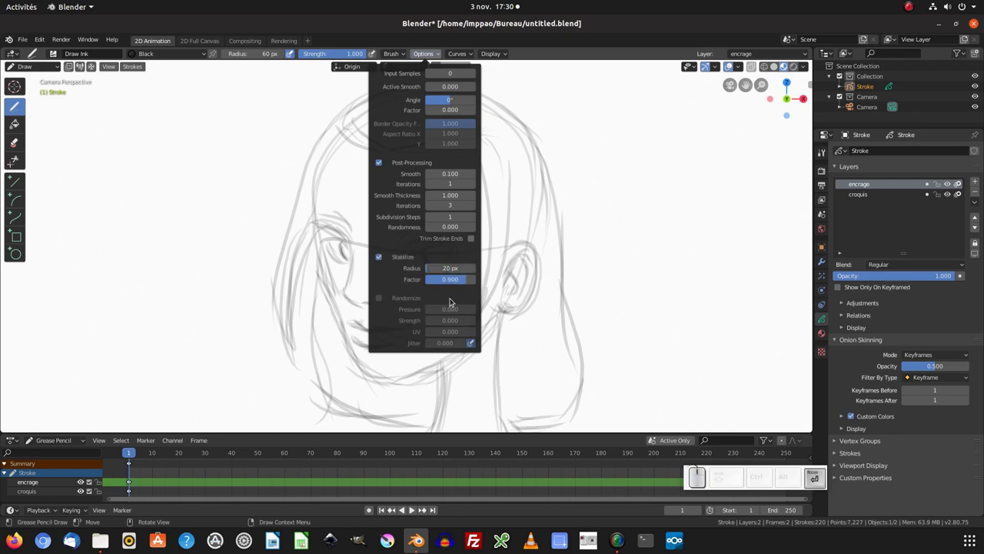
pyautogui.press('Return')
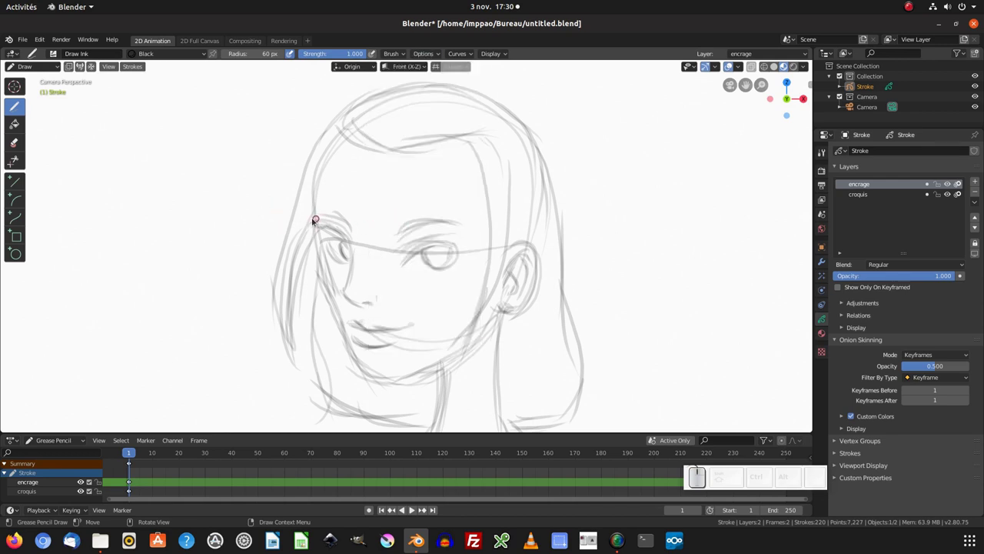
pyautogui.moveTo(315, 221); pyautogui.dragTo(355, 255)
pyautogui.hotkey('ctrl', 'z')
pyautogui.moveTo(316, 221)
pyautogui.mouseDown()
pyautogui.moveTo(333, 227)
pyautogui.moveTo(352, 261)
pyautogui.mouseUp()
# Step: Resize the brush radius from 55 px to 8 px, then settle on 26 px
pyautogui.hotkey('ctrl', 'z')
pyautogui.moveTo(261, 53); pyautogui.dragTo(245, 56)
pyautogui.press('f')
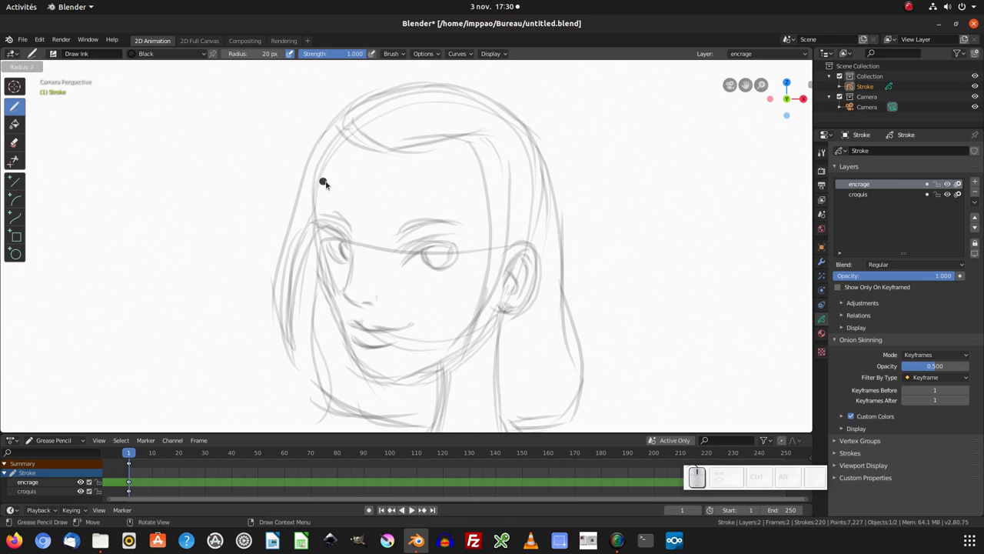
pyautogui.click(327, 204)
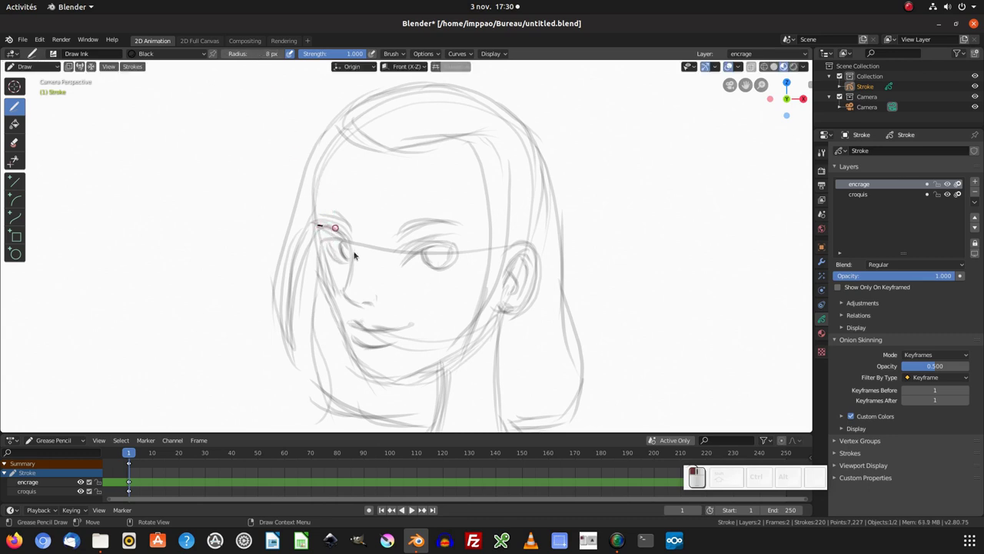
pyautogui.hotkey('ctrl', 'z')
pyautogui.press('f')
pyautogui.click(323, 222)
pyautogui.hotkey('ctrl', 'z')
# Step: Ink the left and right eyebrows and the left eye line, undoing overlong attempts
pyautogui.moveTo(317, 223)
pyautogui.mouseDown()
pyautogui.moveTo(351, 243)
pyautogui.moveTo(460, 225)
pyautogui.mouseUp()
pyautogui.hotkey('ctrl', 'z')
pyautogui.hotkey('ctrl', 'z')
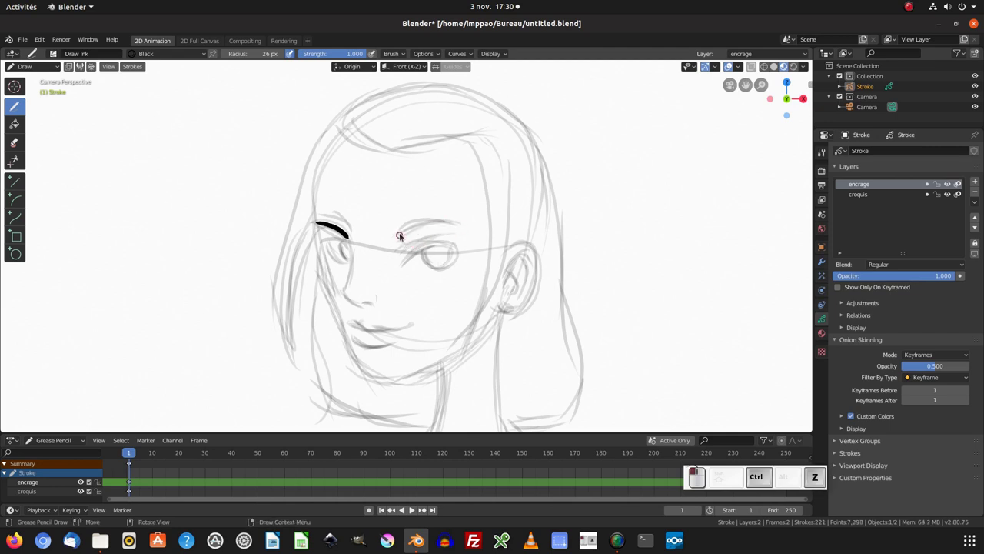
pyautogui.moveTo(399, 236)
pyautogui.mouseDown()
pyautogui.moveTo(431, 224)
pyautogui.moveTo(463, 229)
pyautogui.mouseUp()
pyautogui.moveTo(440, 265)
pyautogui.keyDown('shift'); pyautogui.mouseDown(button='middle')
pyautogui.moveTo(437, 247)
pyautogui.moveTo(316, 216)
pyautogui.mouseUp(button='middle'); pyautogui.keyUp('shift')
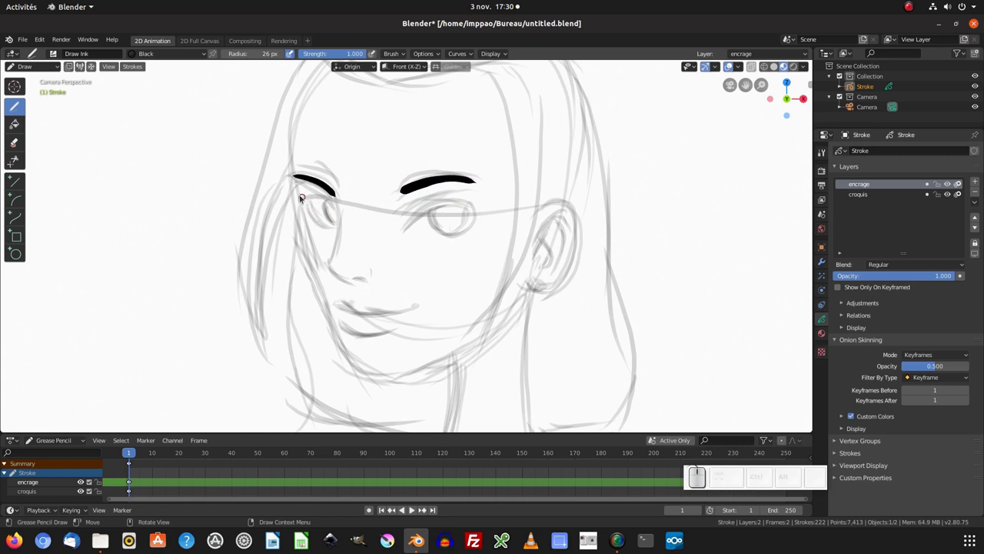
pyautogui.moveTo(340, 213); pyautogui.dragTo(337, 242)
pyautogui.hotkey('ctrl', 'z')
pyautogui.moveTo(337, 202); pyautogui.dragTo(340, 230)
pyautogui.hotkey('ctrl', 'z')
# Step: Add a nose tick, turn off stabilizing, and try lip strokes before undoing them
pyautogui.moveTo(371, 275); pyautogui.dragTo(370, 267)
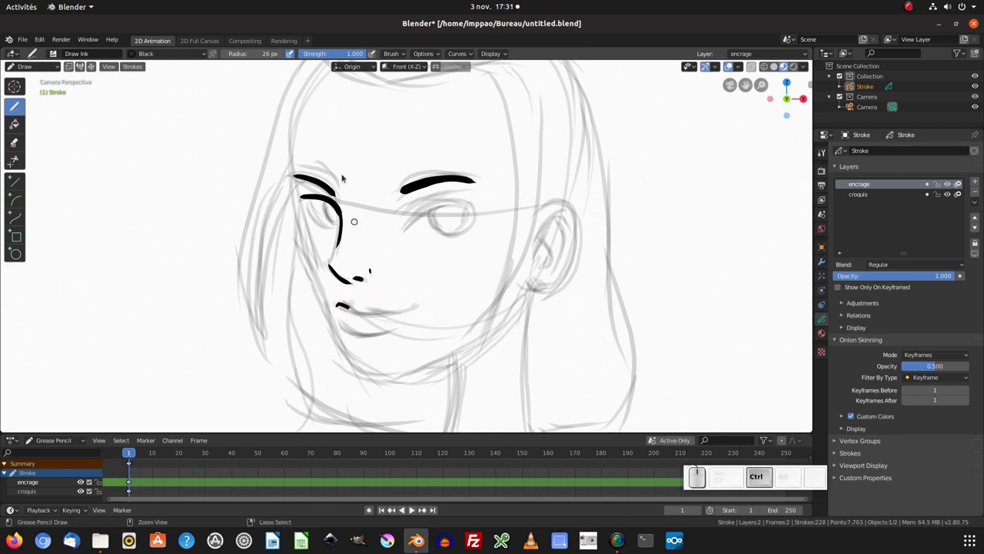
pyautogui.hotkey('ctrl', 'z')
pyautogui.click(423, 53)
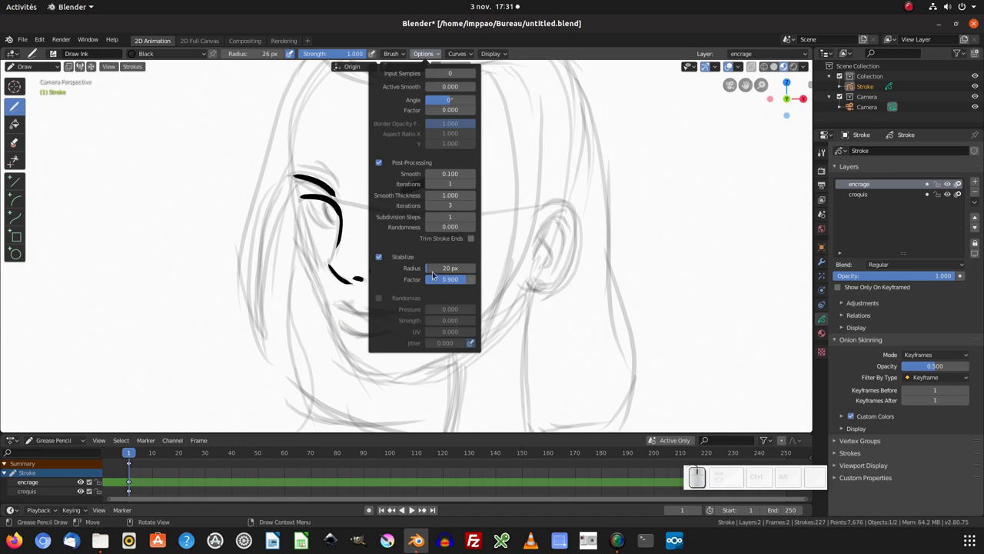
pyautogui.click(378, 259)
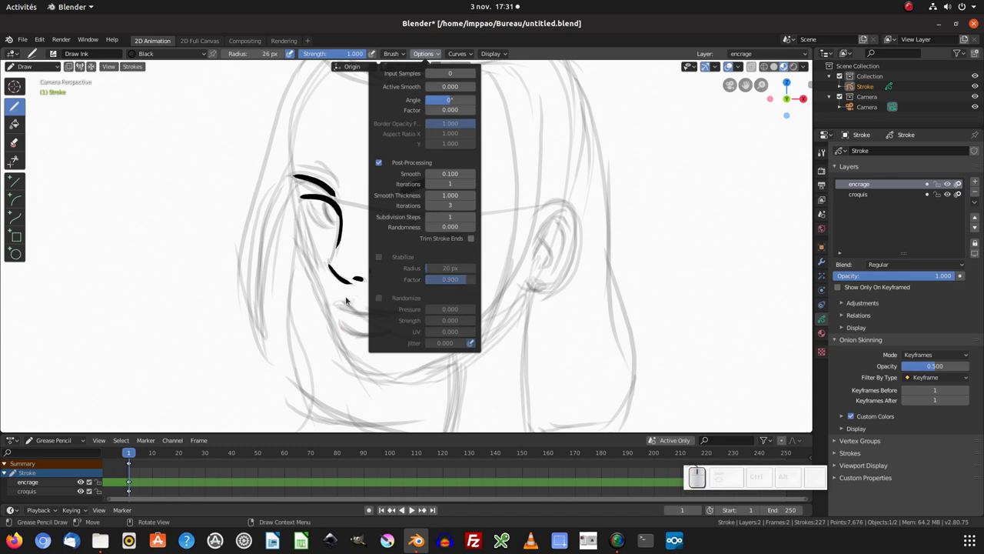
pyautogui.moveTo(340, 301)
pyautogui.mouseDown()
pyautogui.moveTo(343, 311)
pyautogui.moveTo(409, 315)
pyautogui.mouseUp()
pyautogui.hotkey('ctrl', 'z')
pyautogui.moveTo(335, 303); pyautogui.dragTo(413, 306)
pyautogui.hotkey('ctrl', 'z')
pyautogui.moveTo(341, 306); pyautogui.dragTo(406, 323)
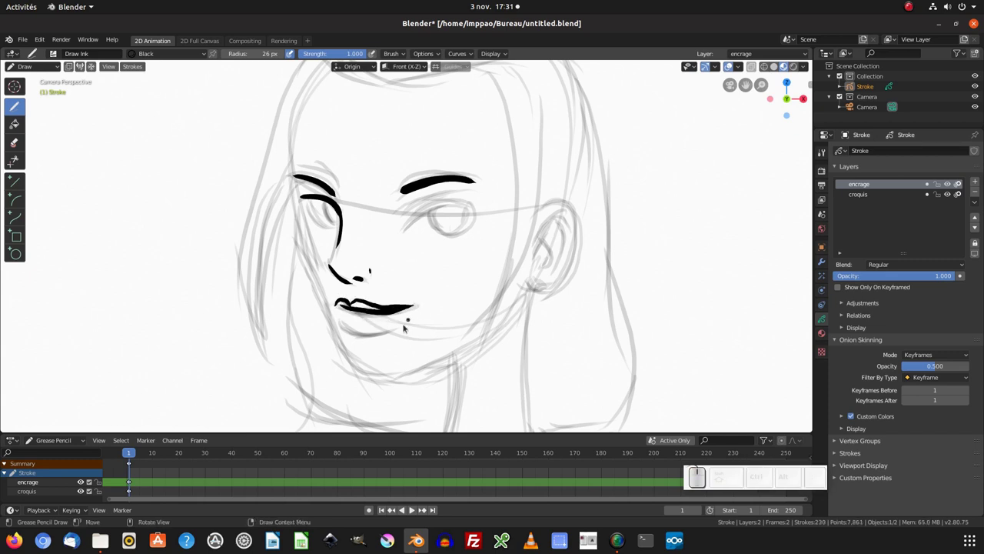
pyautogui.hotkey('ctrl', 'z')
pyautogui.hotkey('ctrl', 'z')
pyautogui.hotkey('ctrl', 'z')
# Step: Turn stroke stabilizing on with a new radius and ink an eyebrow stroke and nose tick
pyautogui.click(423, 54)
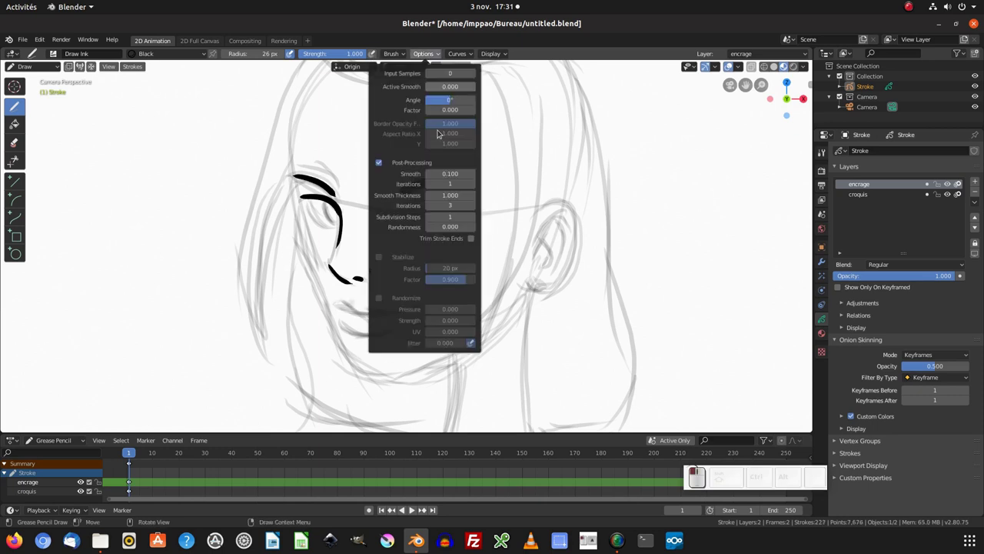
pyautogui.click(379, 257)
pyautogui.click(452, 268)
pyautogui.hotkey('ctrl', 'a')
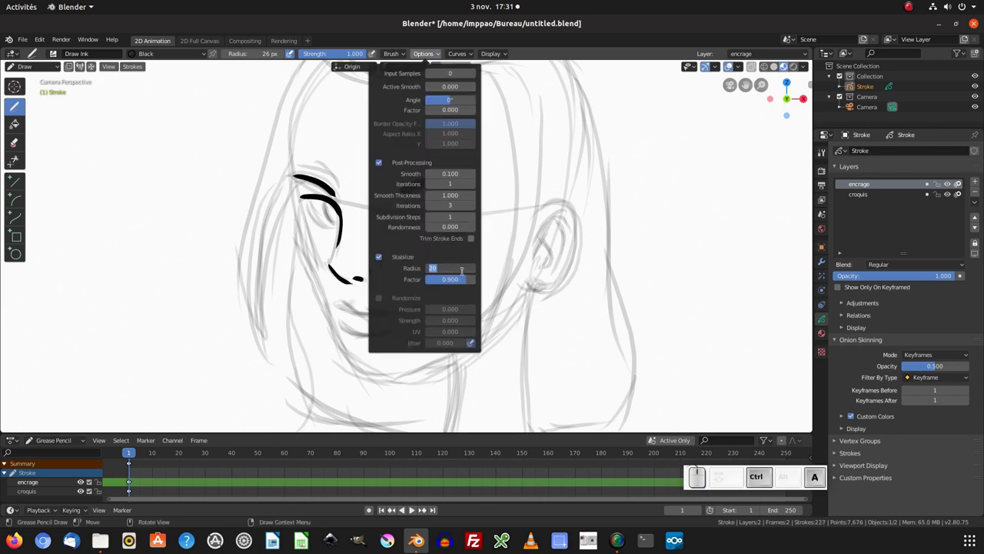
pyautogui.press('Return')
pyautogui.moveTo(402, 191); pyautogui.dragTo(474, 180)
pyautogui.moveTo(370, 266); pyautogui.dragTo(370, 273)
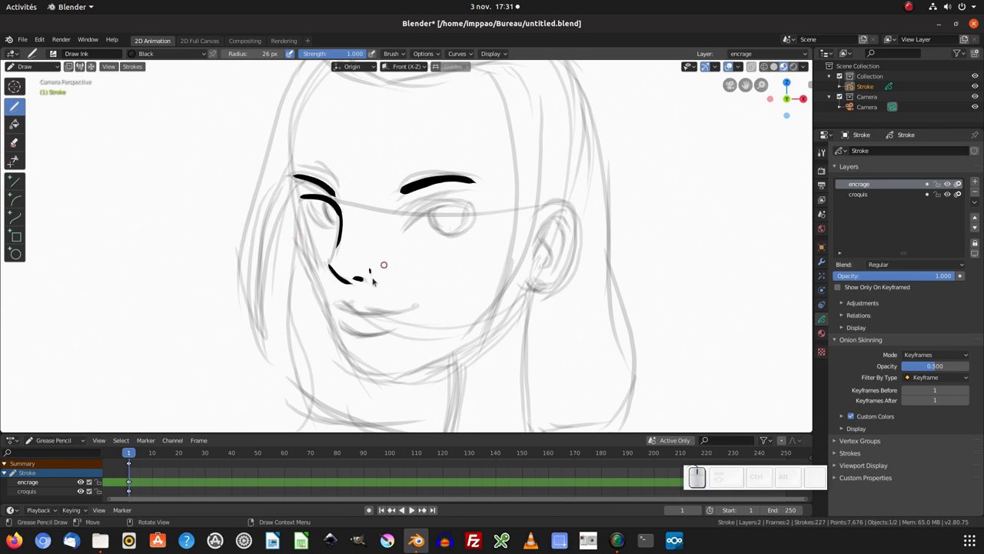
# Step: Ink the mouth line with an upturned end, then the upper and lower lips
pyautogui.moveTo(336, 307); pyautogui.dragTo(443, 302)
pyautogui.hotkey('ctrl', 'z')
pyautogui.moveTo(338, 307); pyautogui.dragTo(411, 307)
pyautogui.hotkey('ctrl', 'z')
pyautogui.moveTo(337, 307); pyautogui.dragTo(411, 299)
pyautogui.moveTo(356, 301); pyautogui.dragTo(411, 303)
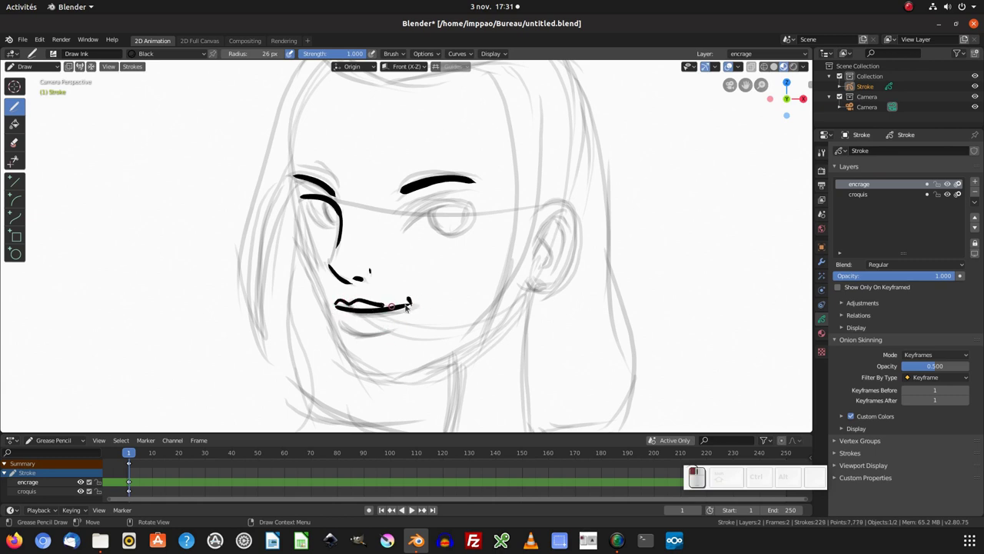
pyautogui.moveTo(339, 320); pyautogui.dragTo(388, 332)
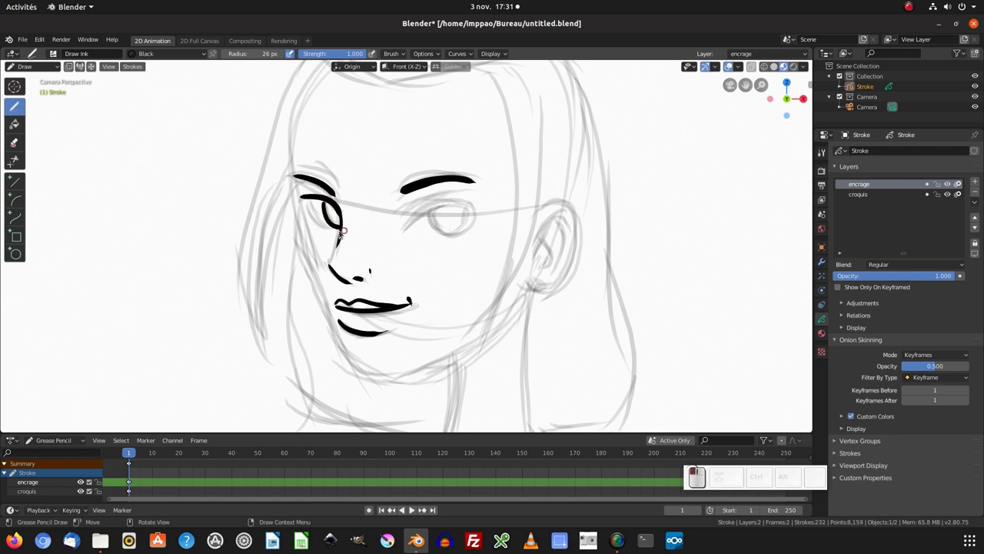
# Step: Rework the left-hand eye strokes and ink the right eye's upper eyelid
pyautogui.hotkey('ctrl', 'z')
pyautogui.hotkey('ctrl', 'z')
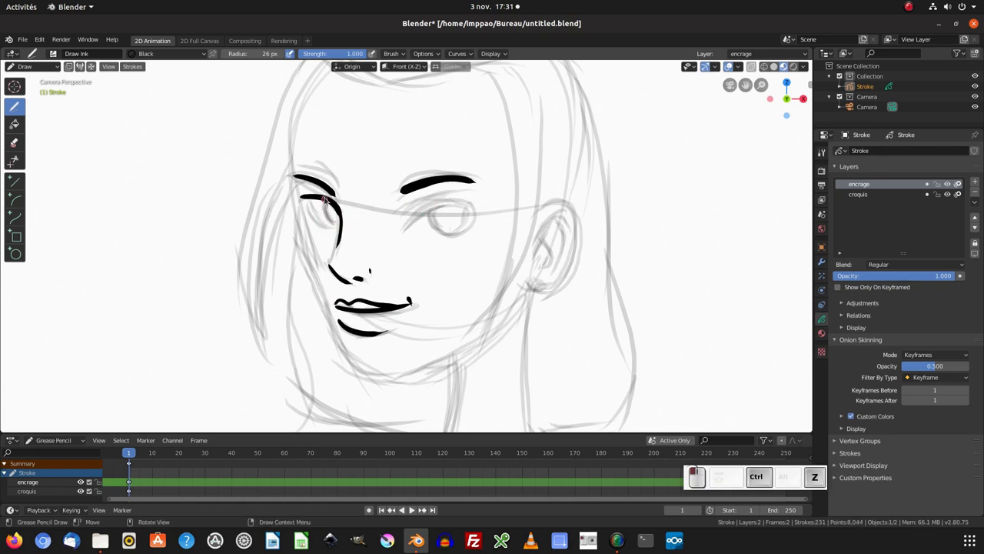
pyautogui.moveTo(323, 196); pyautogui.dragTo(339, 226)
pyautogui.moveTo(305, 196); pyautogui.dragTo(333, 227)
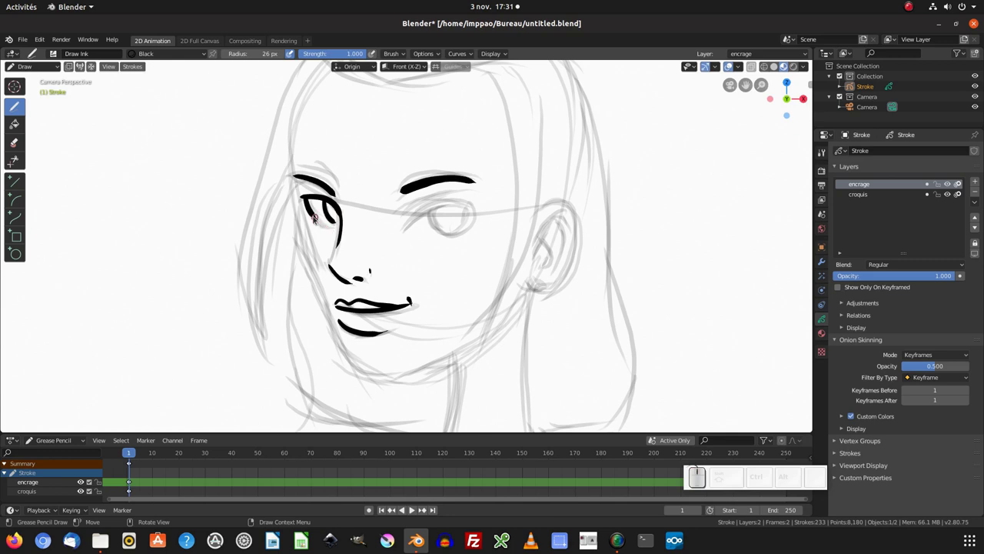
pyautogui.hotkey('ctrl', 'z')
pyautogui.moveTo(404, 223)
pyautogui.mouseDown()
pyautogui.moveTo(439, 201)
pyautogui.moveTo(463, 201)
pyautogui.moveTo(412, 222)
pyautogui.mouseUp()
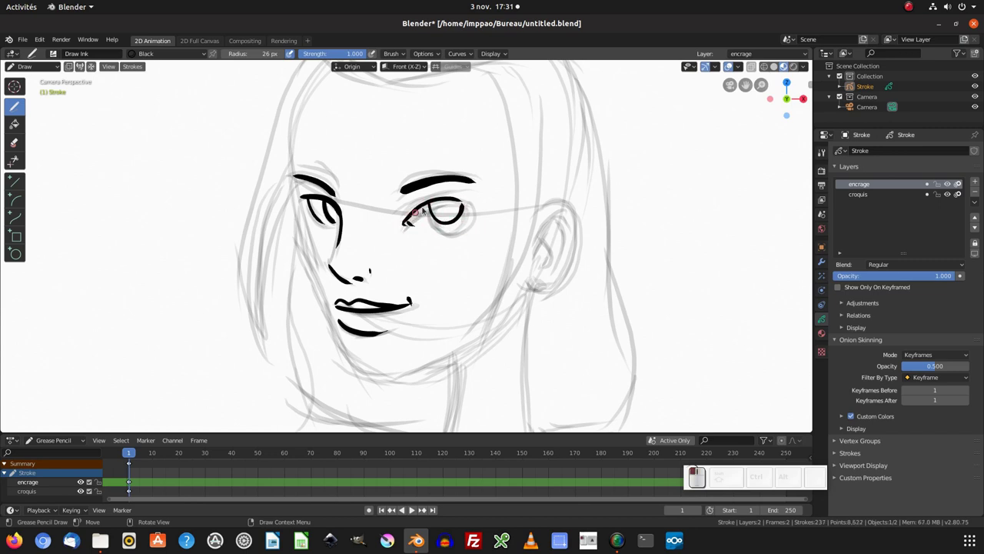
# Step: Ink the right eye's eyelid arc with a corner flick, plus lashes and detail on the left eye
pyautogui.moveTo(423, 210); pyautogui.dragTo(472, 206)
pyautogui.moveTo(416, 217); pyautogui.dragTo(483, 206)
pyautogui.moveTo(469, 206); pyautogui.dragTo(465, 206)
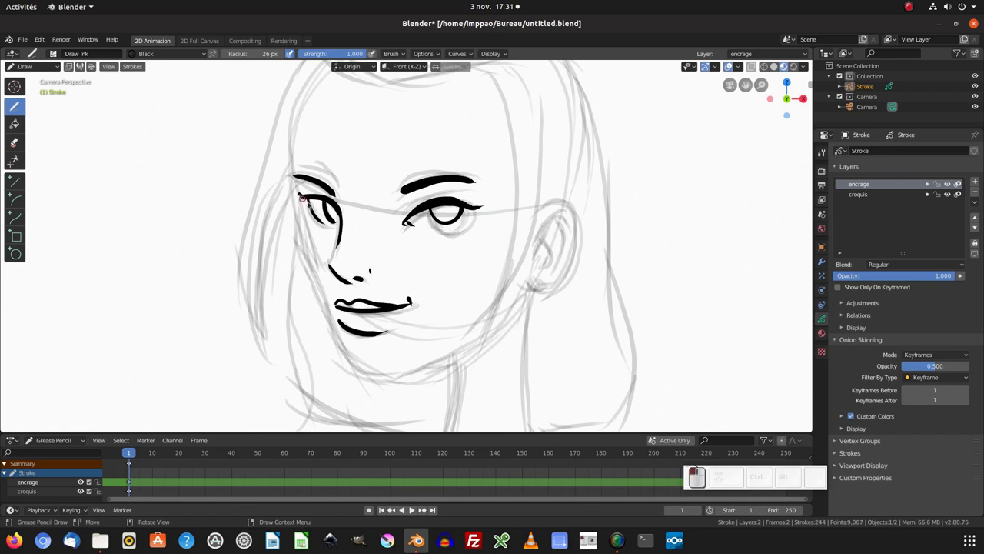
pyautogui.hotkey('ctrl', 'z')
pyautogui.hotkey('ctrl', 'z')
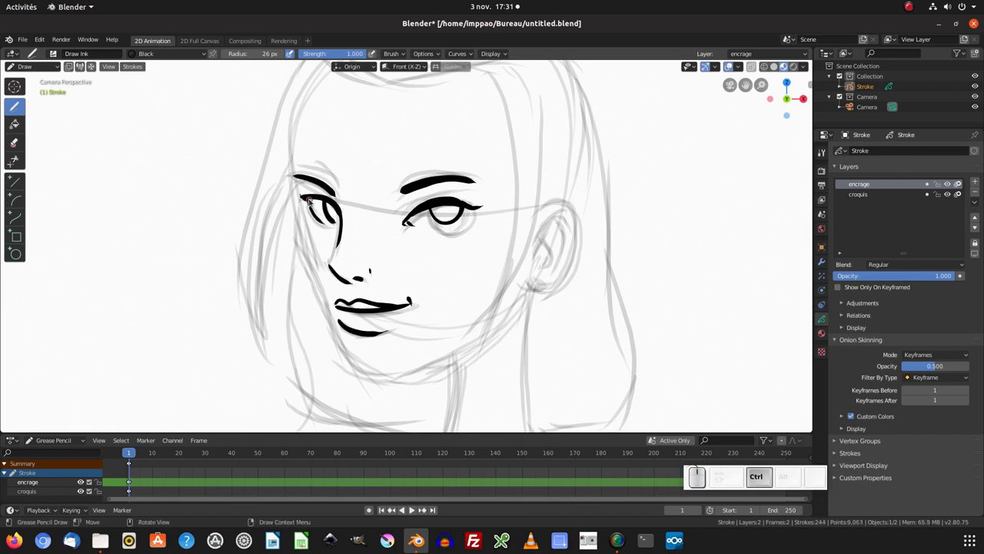
pyautogui.moveTo(308, 201); pyautogui.dragTo(295, 186)
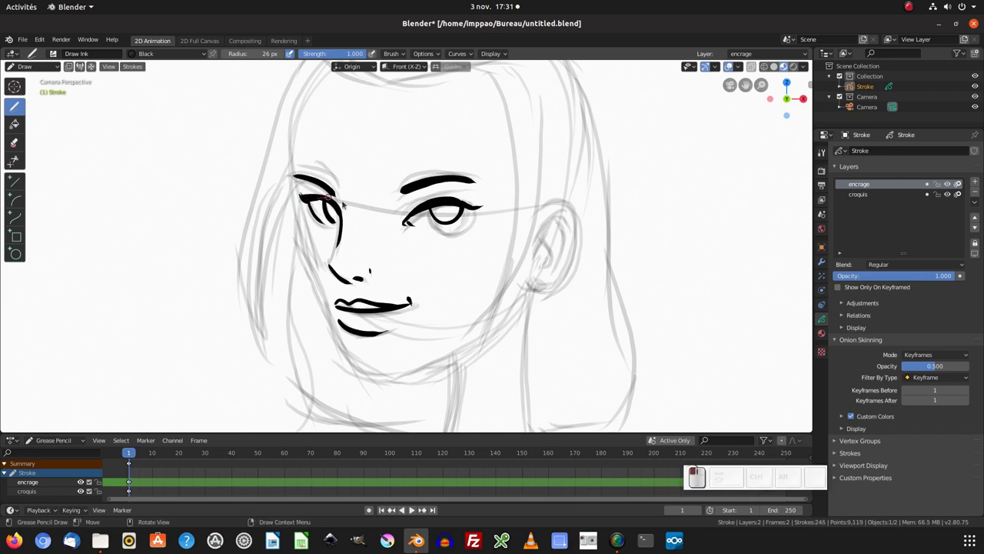
pyautogui.moveTo(405, 221); pyautogui.dragTo(411, 224)
pyautogui.moveTo(321, 201); pyautogui.dragTo(337, 221)
# Step: Lock the croquis sketch layer and bring up the mode pie menu
pyautogui.keyDown('shift'); pyautogui.moveTo(434, 236); pyautogui.dragTo(445, 216, button='middle'); pyautogui.keyUp('shift')
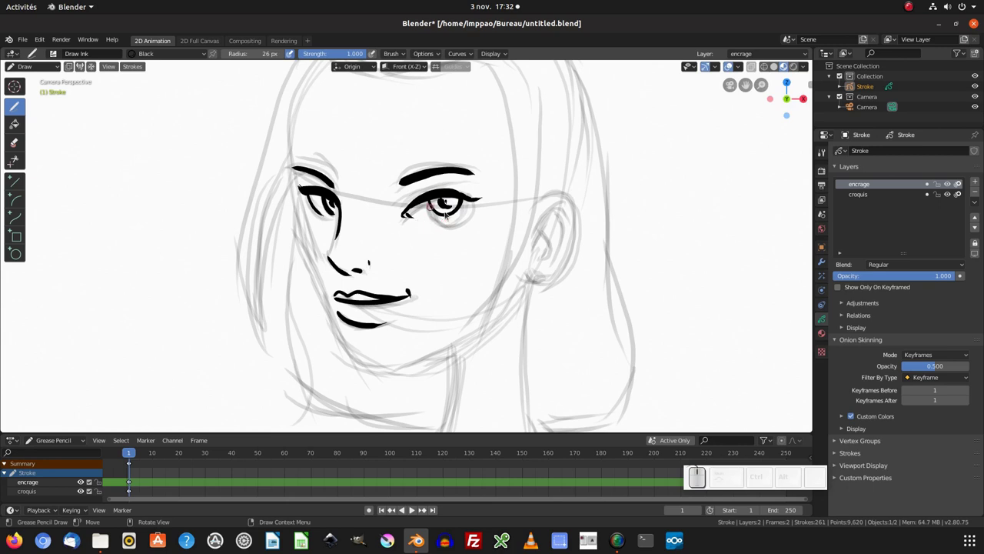
pyautogui.click(938, 194)
pyautogui.hotkey('ctrl', 'Tab')
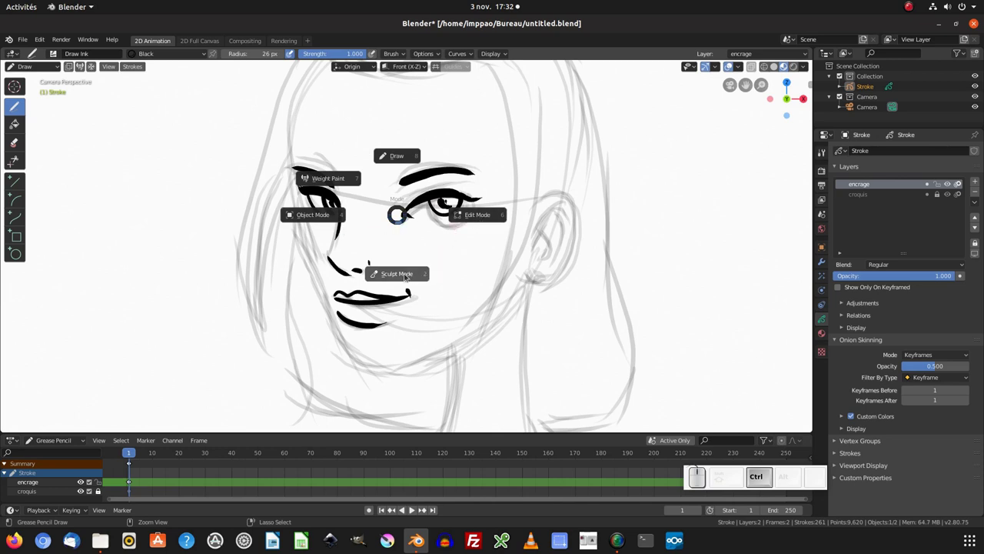
# Step: Switch to Sculpt Mode and test a push on the right eye lines, undoing the distortion
pyautogui.click(403, 277)
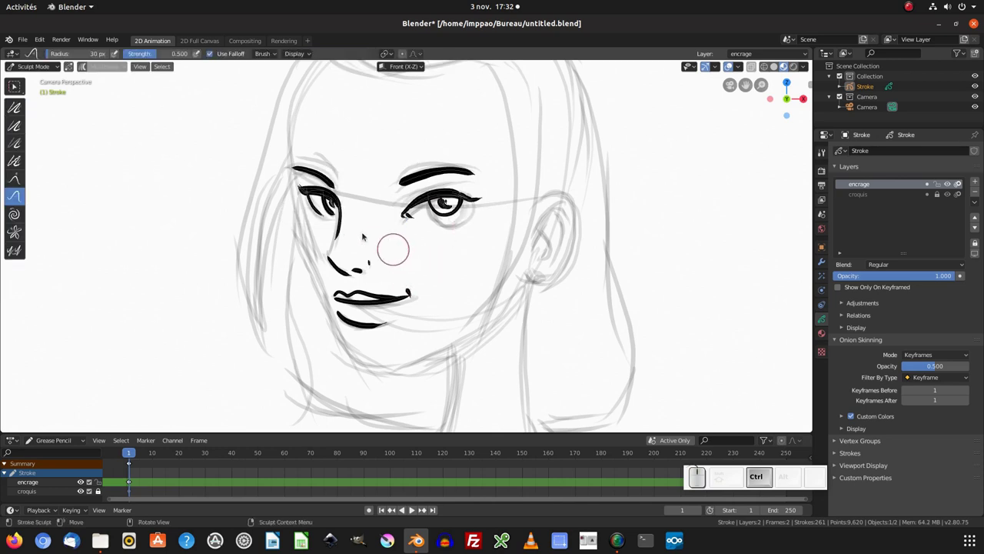
pyautogui.click(37, 67)
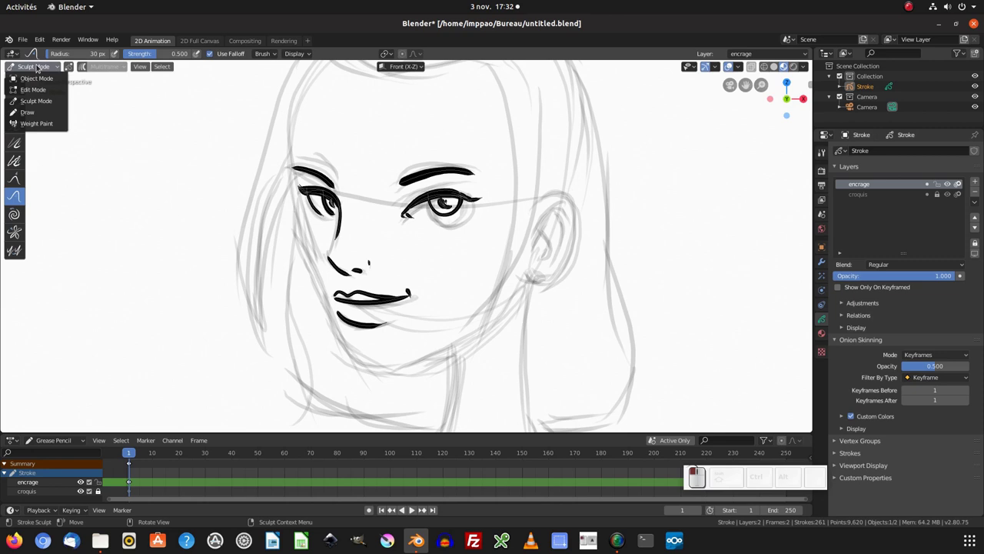
pyautogui.click(39, 105)
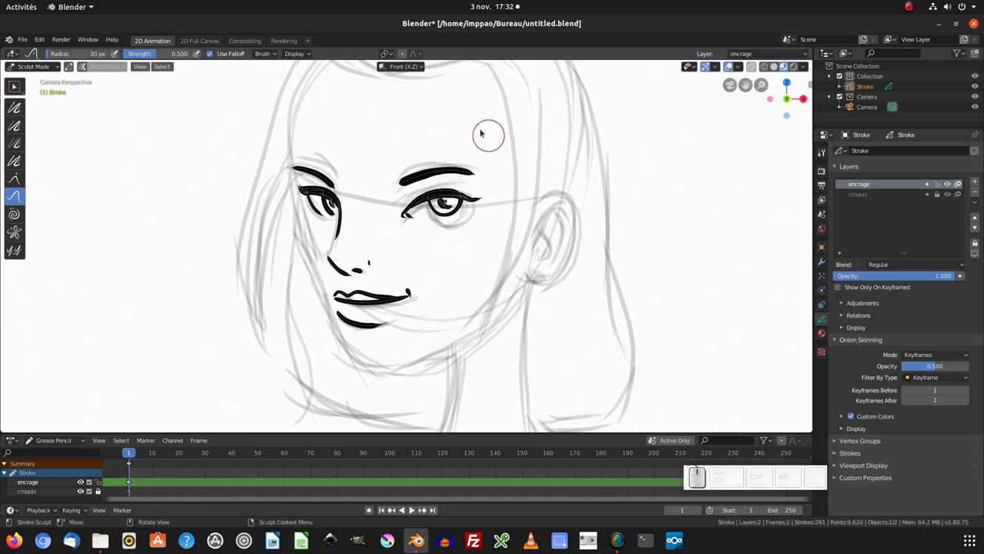
pyautogui.moveTo(443, 163)
pyautogui.mouseDown()
pyautogui.moveTo(454, 249)
pyautogui.moveTo(457, 226)
pyautogui.mouseUp()
pyautogui.hotkey('ctrl', 'z')
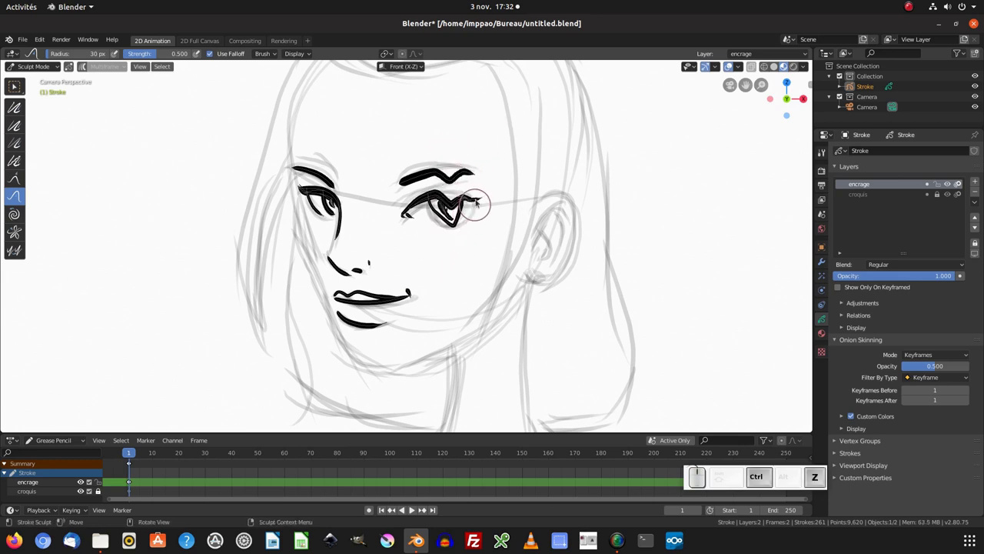
pyautogui.hotkey('ctrl', 'z')
pyautogui.hotkey('ctrl', 'z')
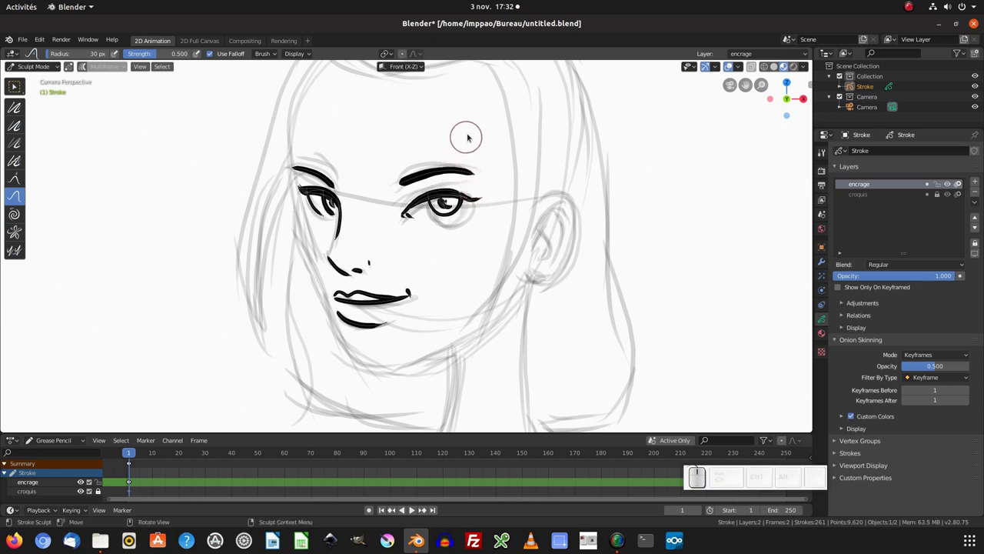
# Step: Set the sculpt brush radius to 146 px and gently push the right eye and brow lines
pyautogui.press('f')
pyautogui.click(524, 137)
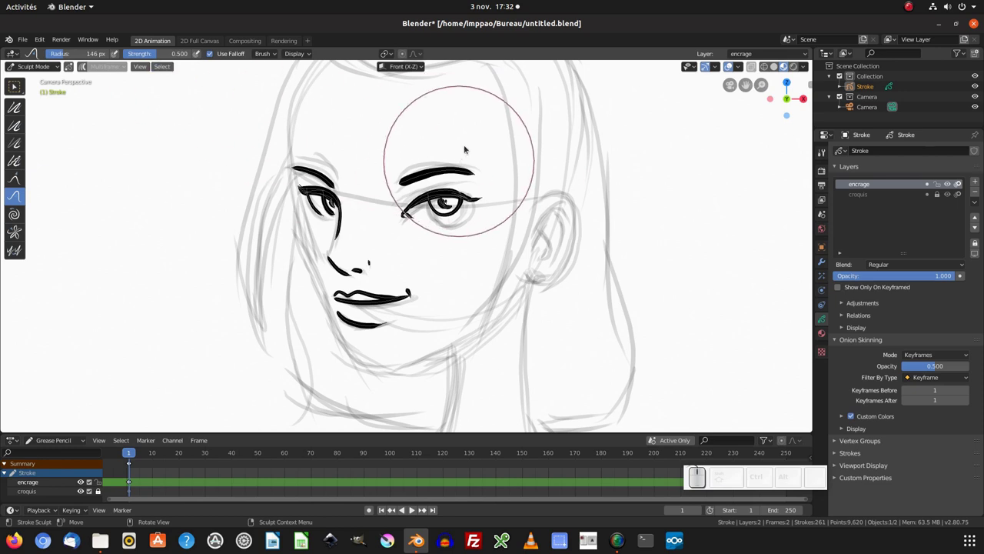
pyautogui.moveTo(451, 156); pyautogui.dragTo(451, 209)
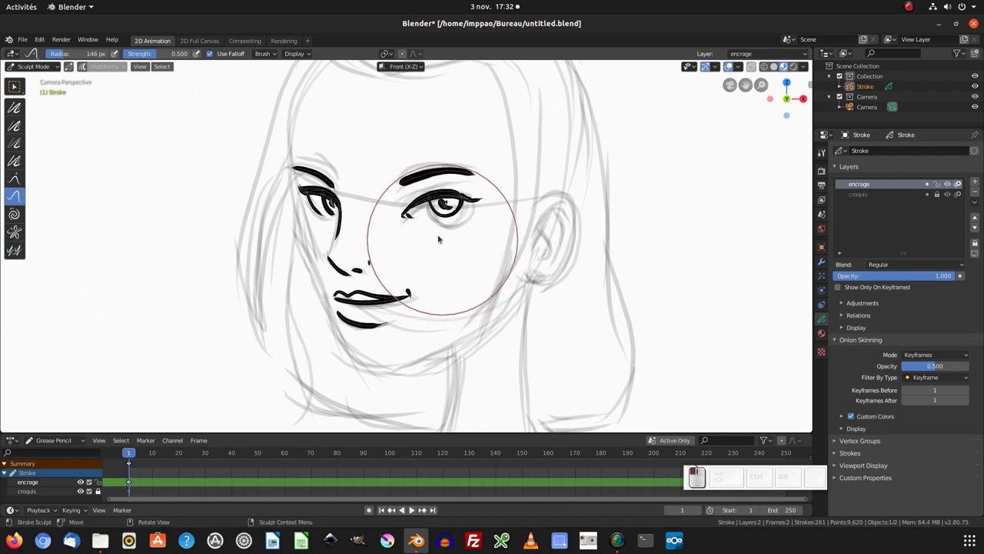
pyautogui.moveTo(447, 143)
pyautogui.mouseDown()
pyautogui.moveTo(471, 183)
pyautogui.moveTo(438, 173)
pyautogui.mouseUp()
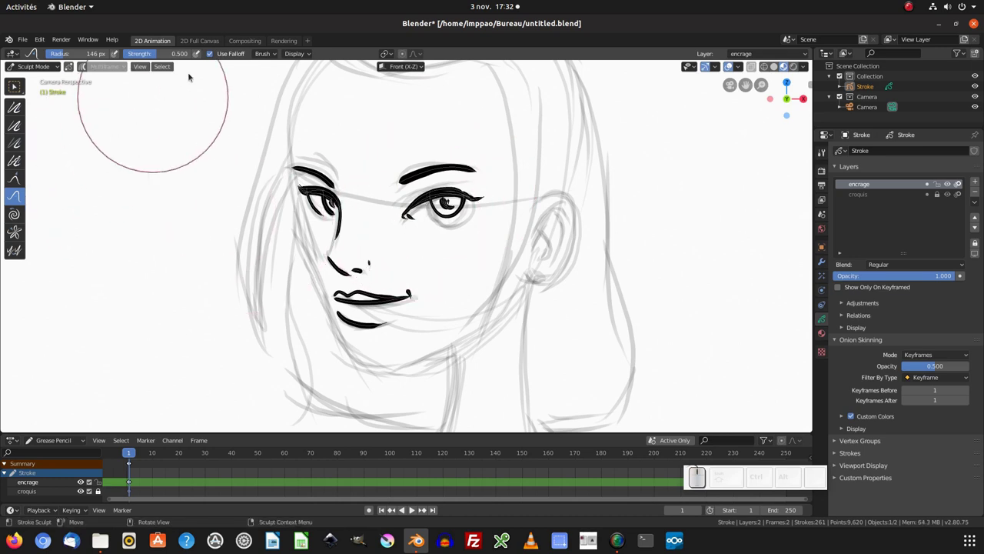
pyautogui.click(16, 67)
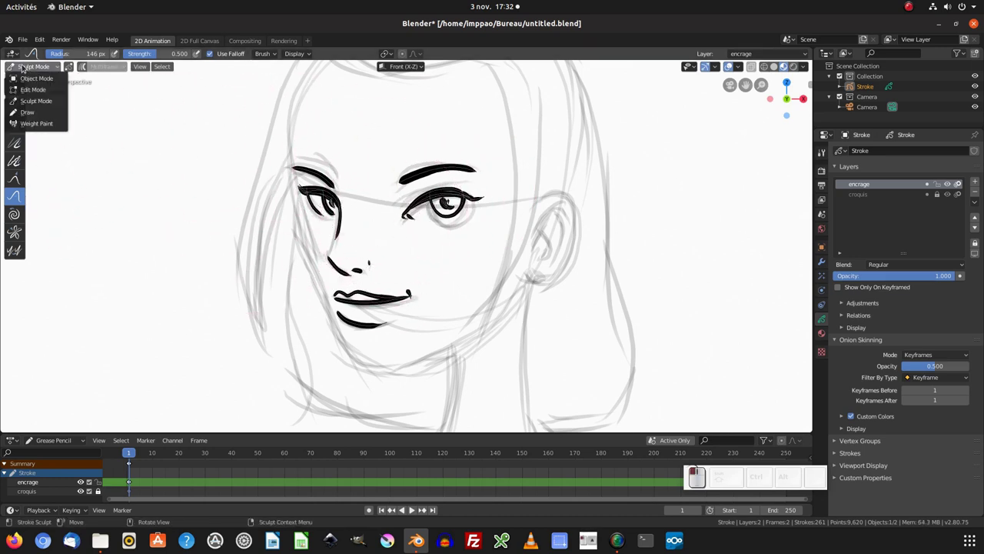
# Step: Return to Draw Mode and ink the head's top-left outline and face edge from the brow
pyautogui.click(28, 112)
pyautogui.hotkey('ctrl', 'Tab')
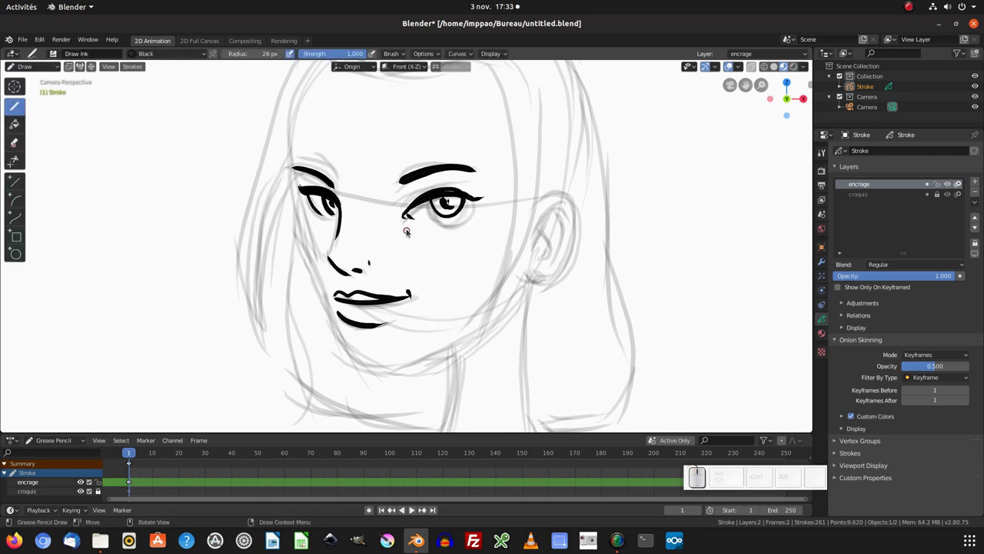
pyautogui.moveTo(310, 187); pyautogui.dragTo(413, 224, button='middle')
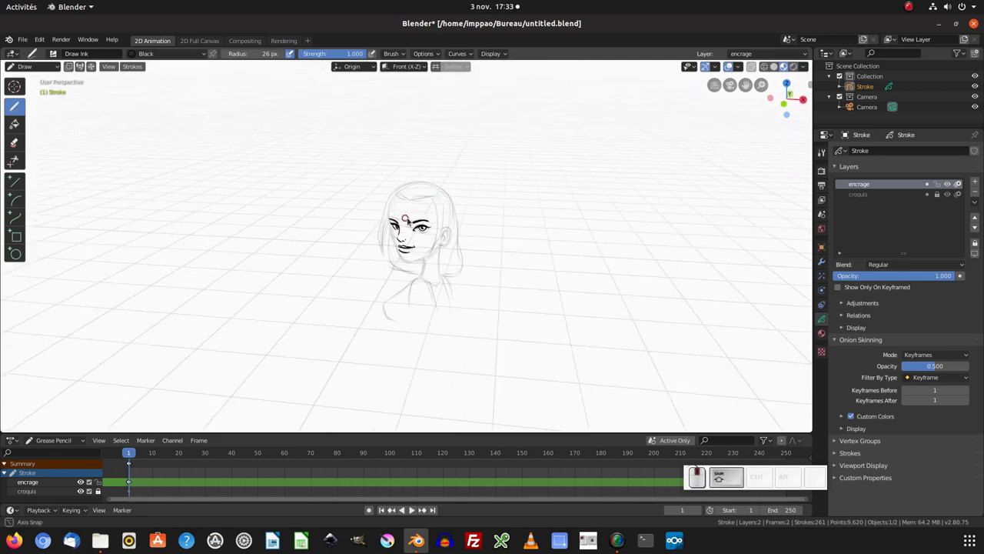
pyautogui.press('KP_0')
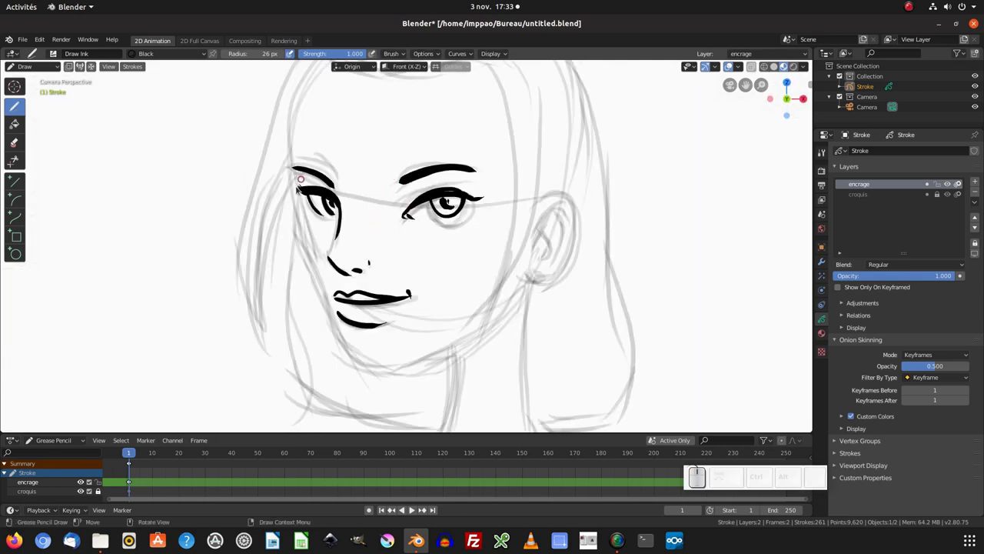
pyautogui.hotkey('ctrl', 'z')
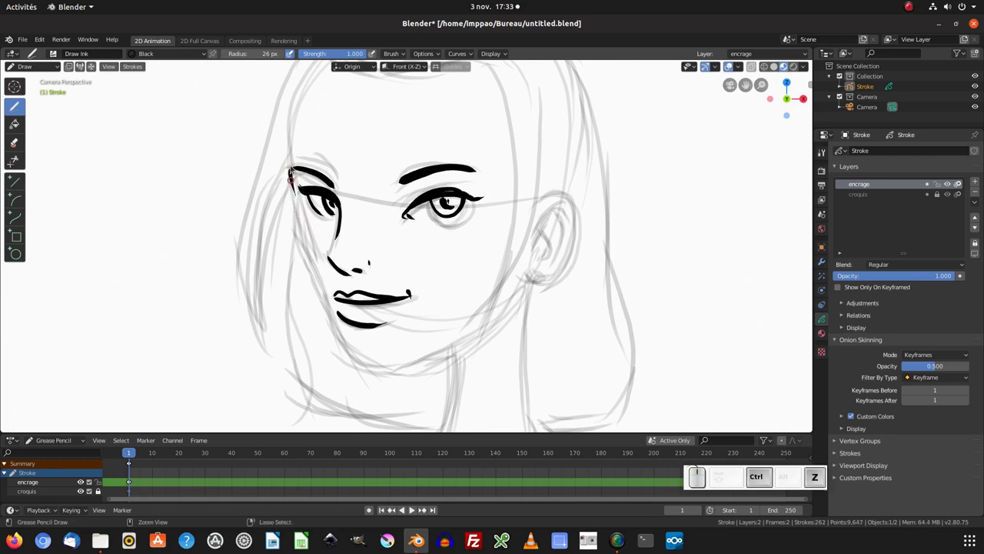
pyautogui.keyDown('shift'); pyautogui.moveTo(299, 143); pyautogui.dragTo(302, 177, button='middle'); pyautogui.keyUp('shift')
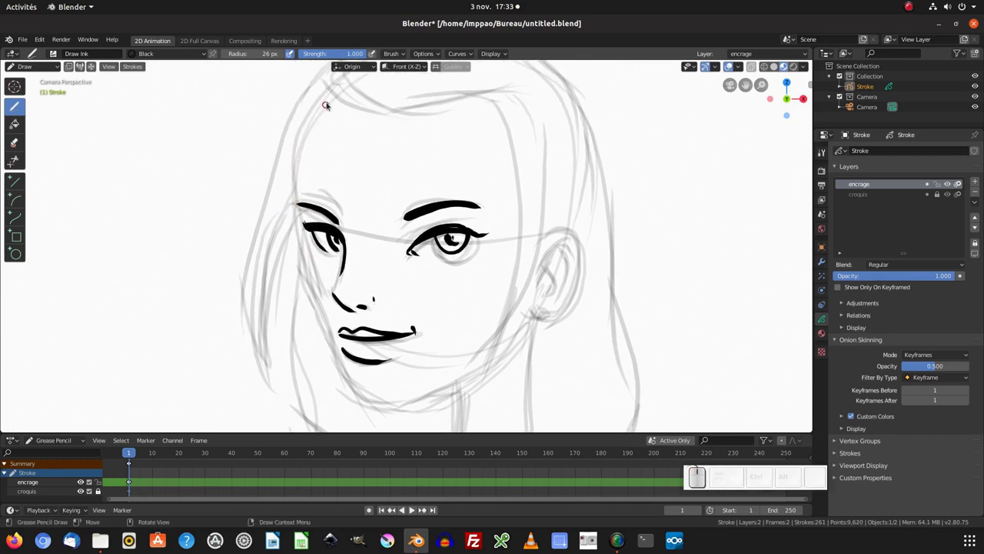
pyautogui.moveTo(333, 100)
pyautogui.mouseDown()
pyautogui.moveTo(305, 143)
pyautogui.moveTo(299, 191)
pyautogui.moveTo(310, 255)
pyautogui.mouseUp()
pyautogui.moveTo(311, 256); pyautogui.dragTo(331, 196, button='middle')
pyautogui.press('KP_0')
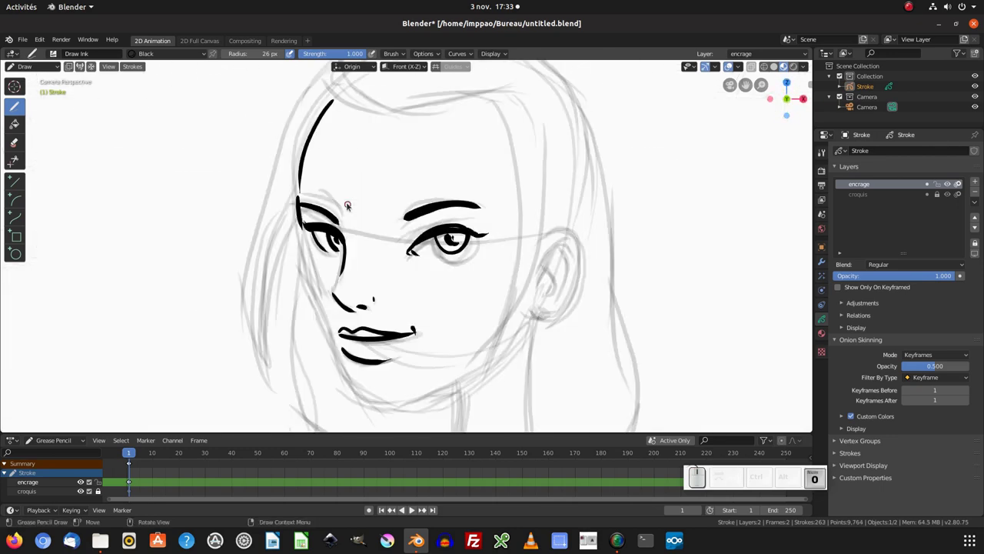
pyautogui.scroll(2, 307, 177)
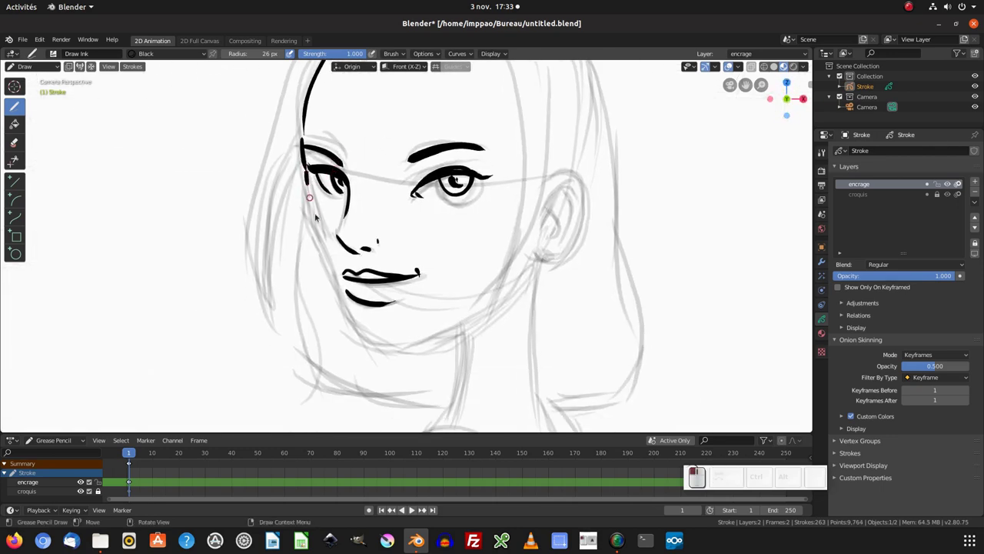
# Step: Ink the cheek line and redraw the jawline from the chin up toward the ear
pyautogui.moveTo(306, 172)
pyautogui.mouseDown()
pyautogui.moveTo(328, 269)
pyautogui.moveTo(396, 348)
pyautogui.mouseUp()
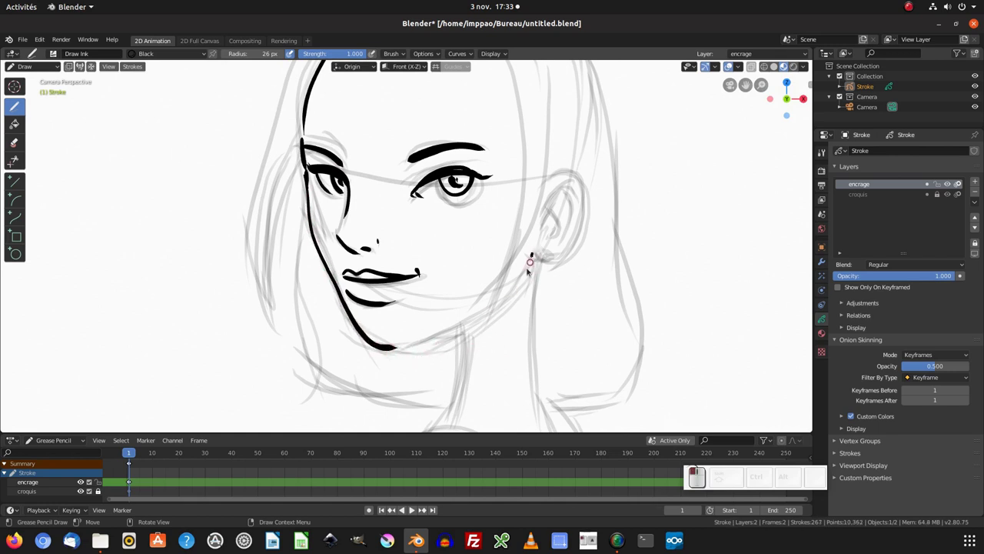
pyautogui.moveTo(530, 263); pyautogui.dragTo(392, 349)
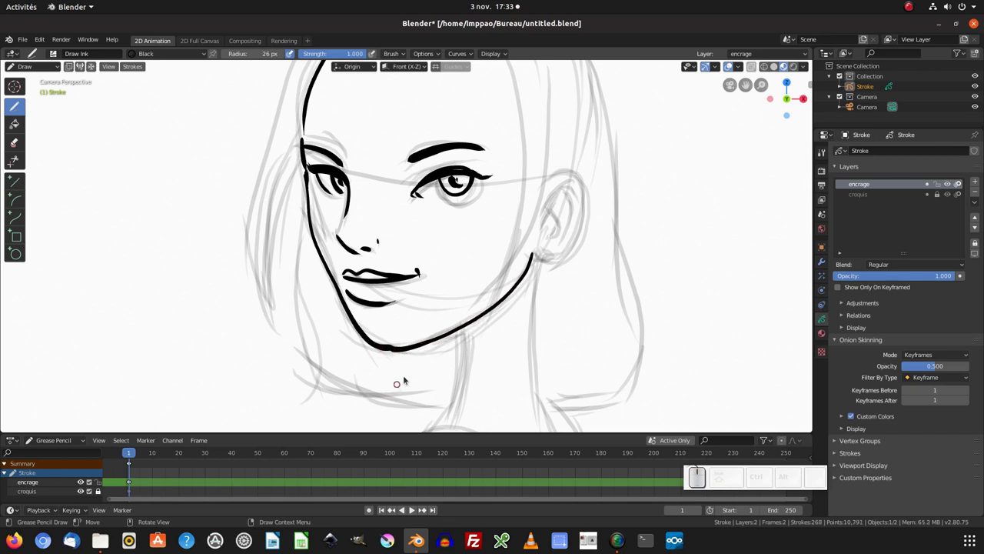
pyautogui.hotkey('ctrl', 'z')
pyautogui.moveTo(385, 348); pyautogui.dragTo(445, 333)
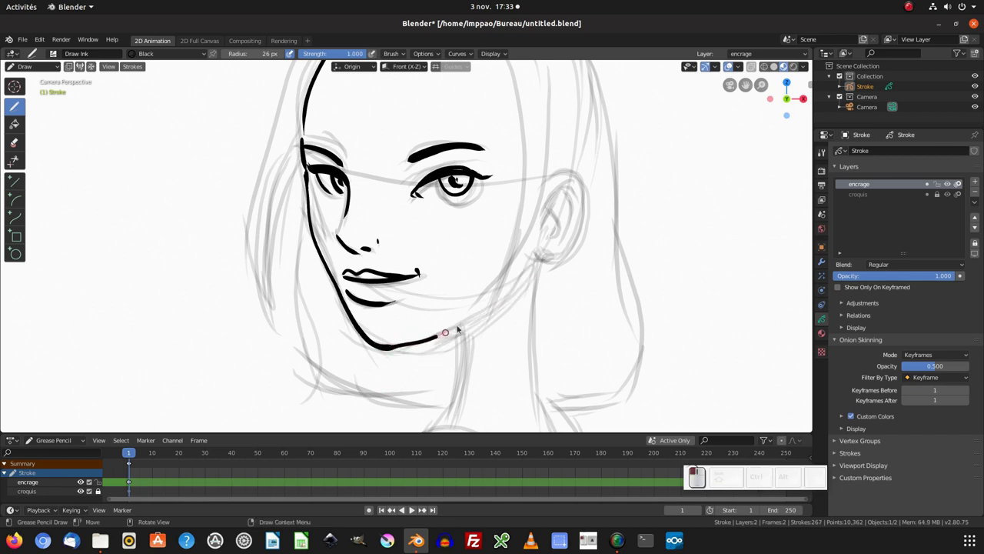
pyautogui.hotkey('ctrl', 'z')
pyautogui.moveTo(386, 348); pyautogui.dragTo(472, 320)
pyautogui.hotkey('ctrl', 'z')
pyautogui.moveTo(386, 350); pyautogui.dragTo(528, 263)
pyautogui.keyDown('shift'); pyautogui.moveTo(475, 288); pyautogui.dragTo(487, 278, button='middle'); pyautogui.keyUp('shift')
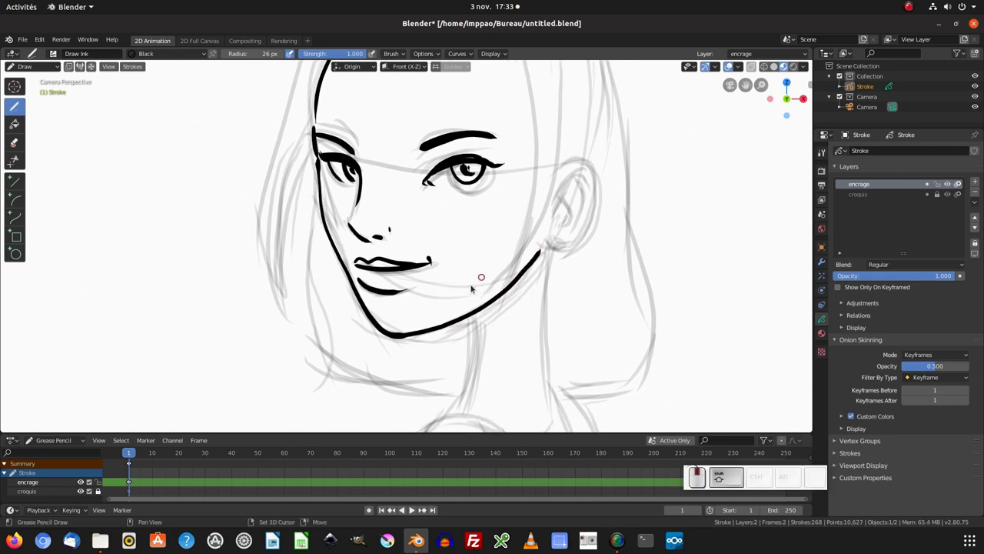
pyautogui.click(29, 67)
pyautogui.click(35, 100)
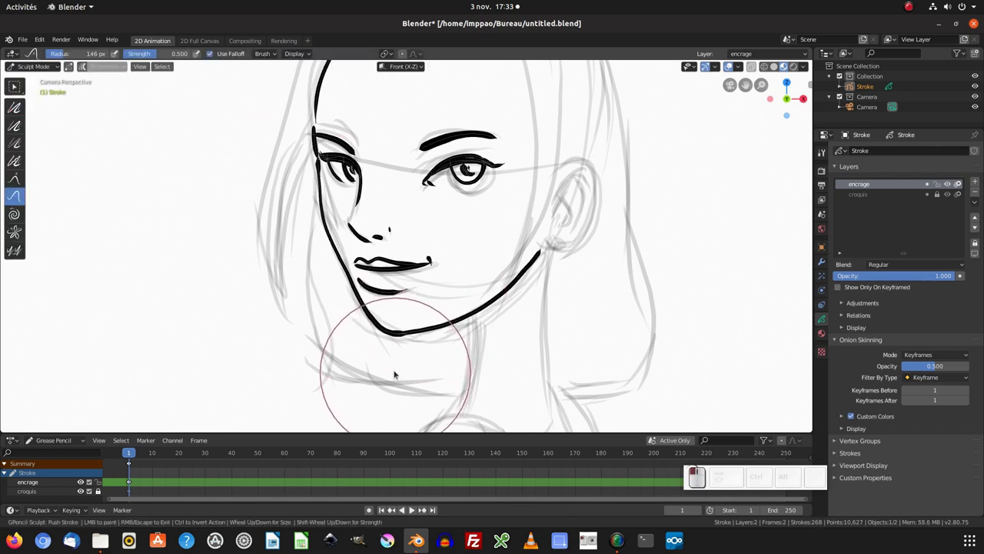
pyautogui.moveTo(392, 375); pyautogui.dragTo(395, 374)
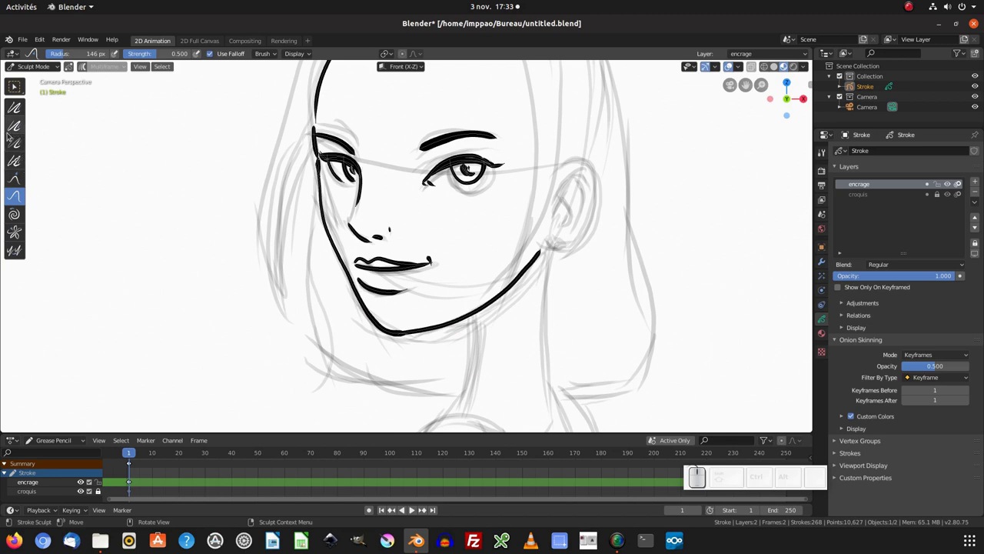
pyautogui.keyDown('shift'); pyautogui.moveTo(403, 314); pyautogui.dragTo(378, 346, button='middle'); pyautogui.keyUp('shift')
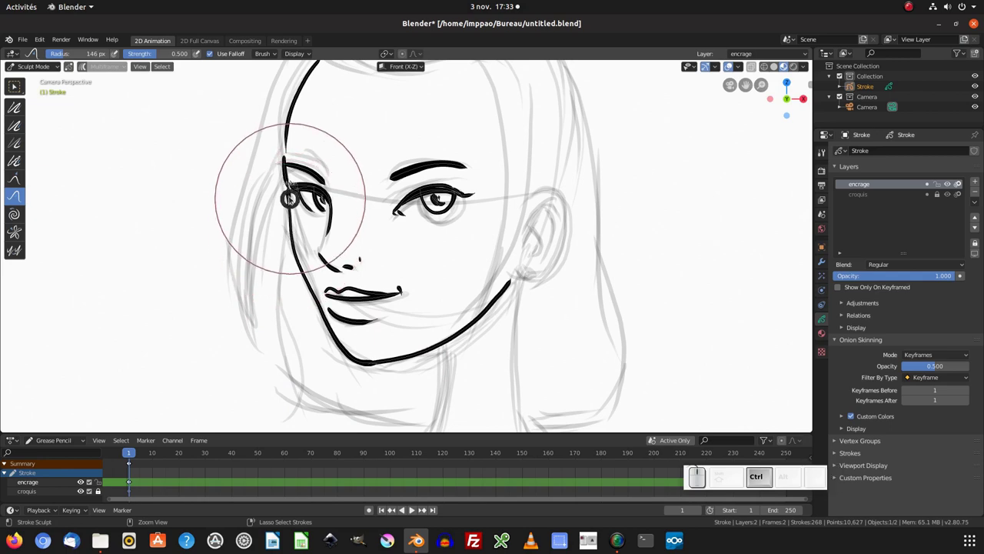
pyautogui.hotkey('ctrl', 'Tab')
pyautogui.hotkey('ctrl', 'Tab')
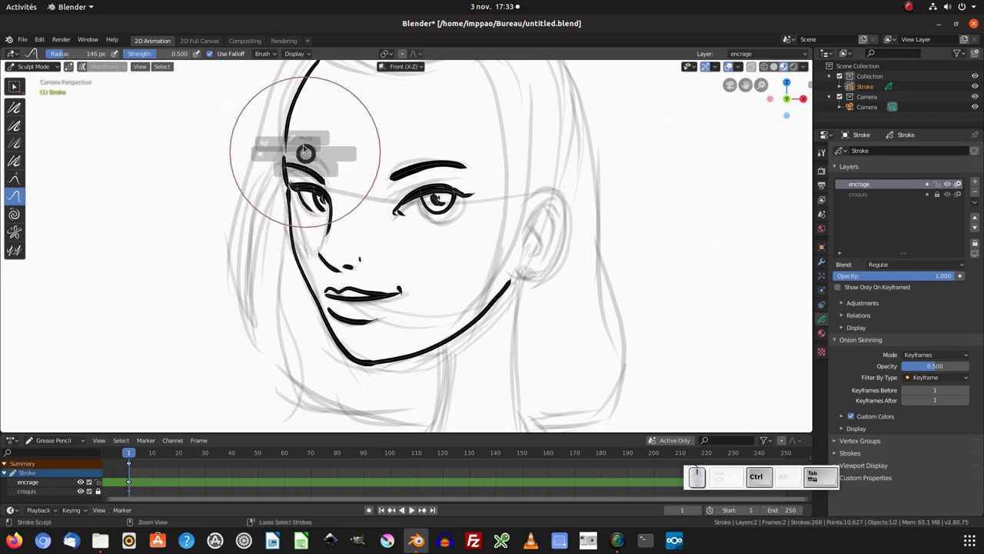
pyautogui.click(311, 109)
pyautogui.keyDown('shift'); pyautogui.moveTo(311, 109); pyautogui.dragTo(408, 269, button='middle'); pyautogui.keyUp('shift')
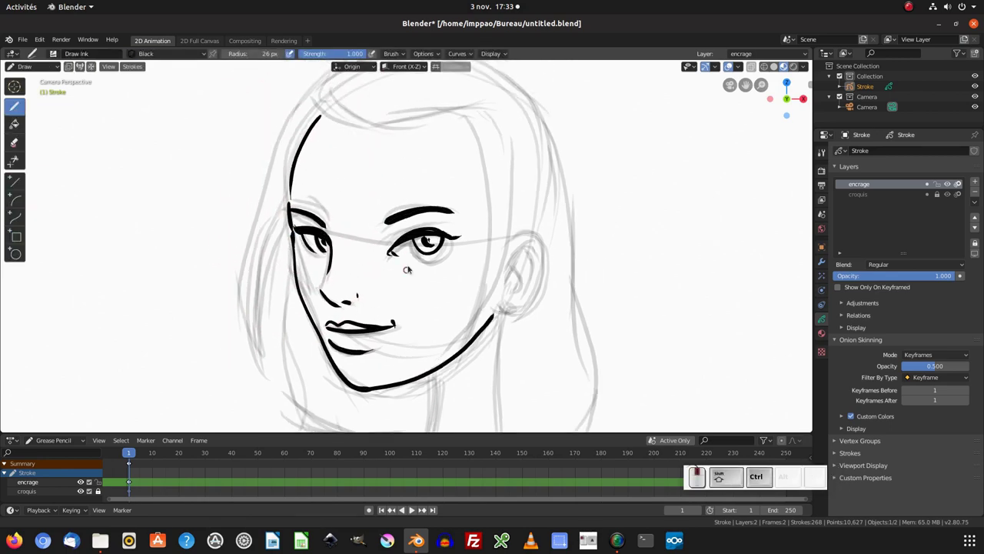
# Step: Reset to the camera view of the face and shrink the brush radius to 13 px
pyautogui.press('KP_0')
pyautogui.press('KP_0')
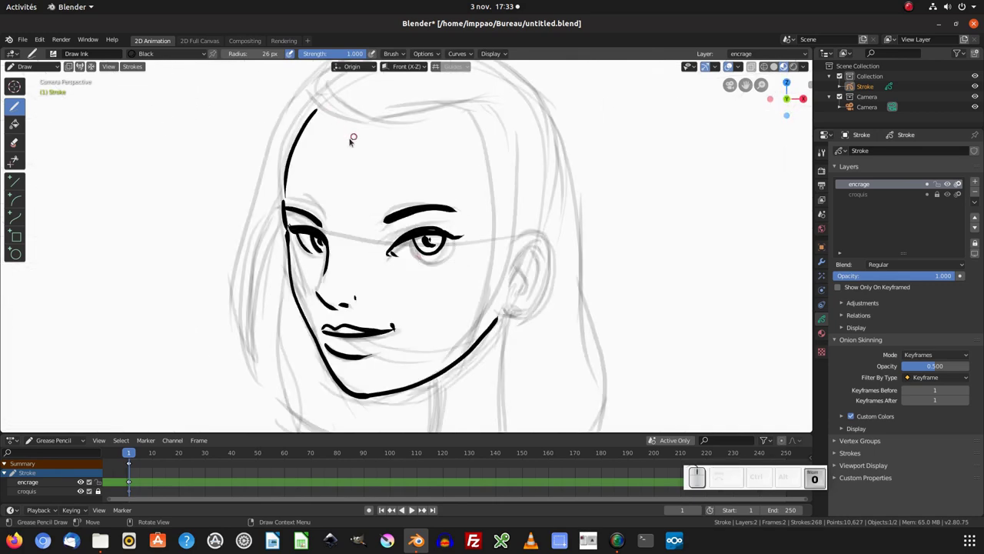
pyautogui.keyDown('shift'); pyautogui.moveTo(352, 139); pyautogui.dragTo(402, 206, button='middle'); pyautogui.keyUp('shift')
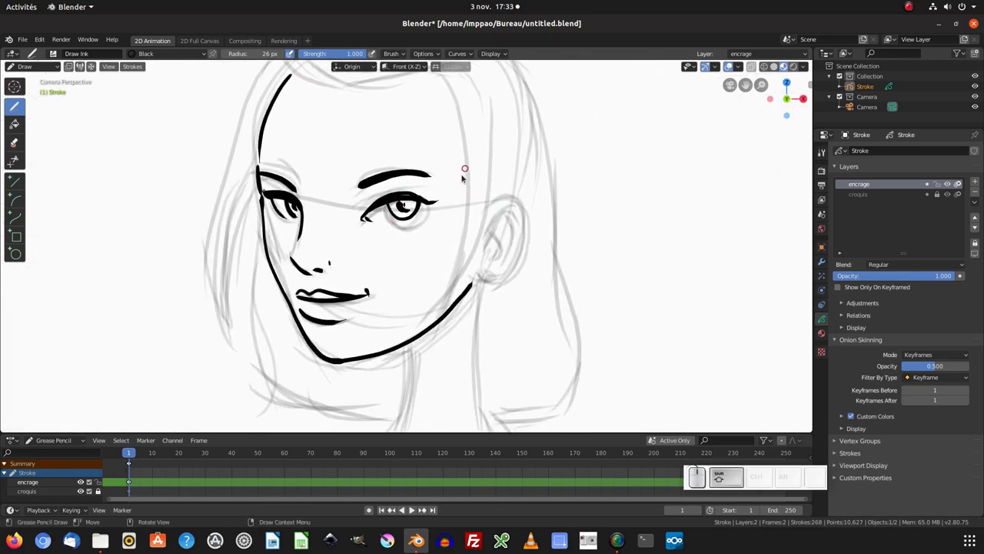
pyautogui.keyDown('shift'); pyautogui.scroll(3, 438, 169); pyautogui.keyUp('shift')
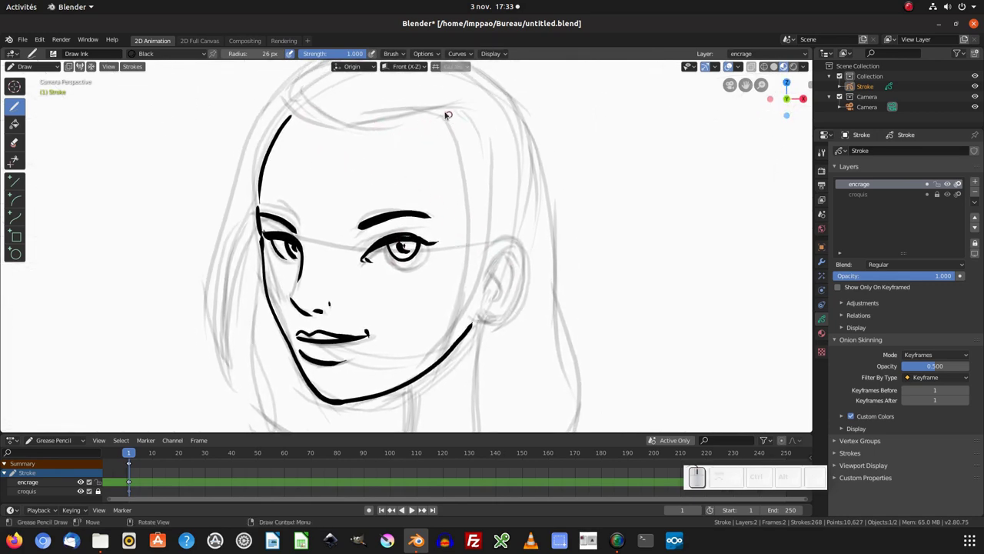
pyautogui.moveTo(465, 177); pyautogui.dragTo(450, 342)
pyautogui.hotkey('ctrl', 'z')
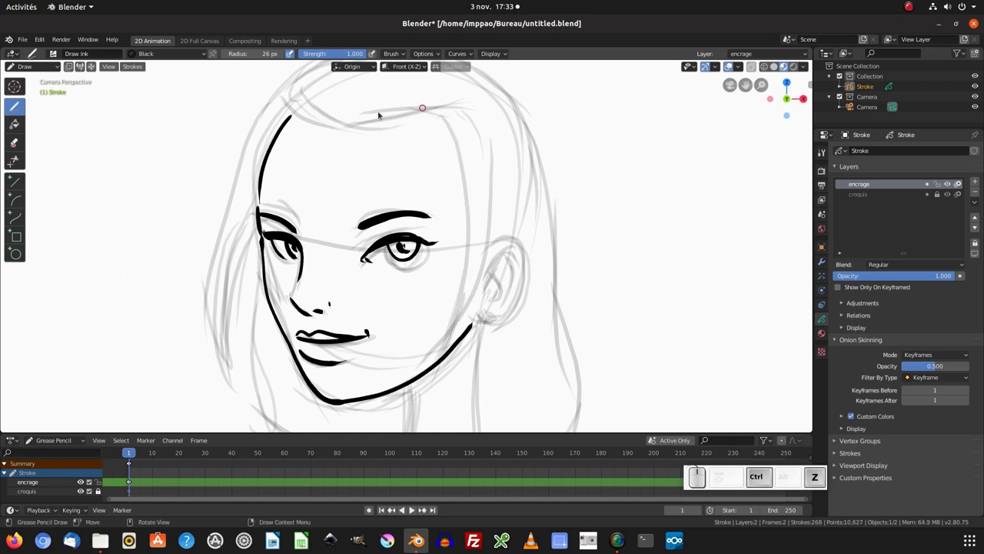
pyautogui.press('f')
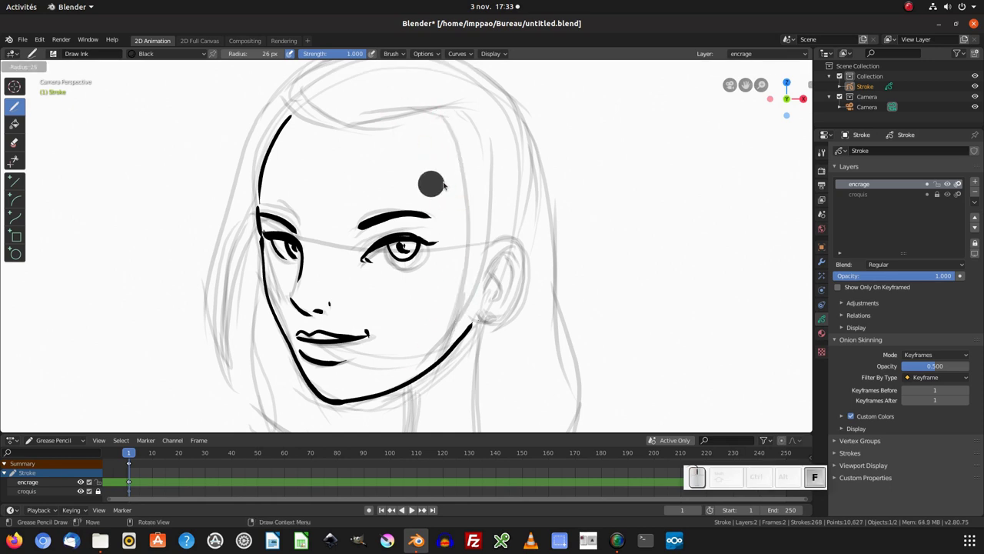
pyautogui.click(438, 187)
# Step: Ink long lines from the head top down the right cheek to the jaw, plus thin cheek lines
pyautogui.moveTo(434, 115)
pyautogui.mouseDown()
pyautogui.moveTo(464, 238)
pyautogui.moveTo(445, 356)
pyautogui.mouseUp()
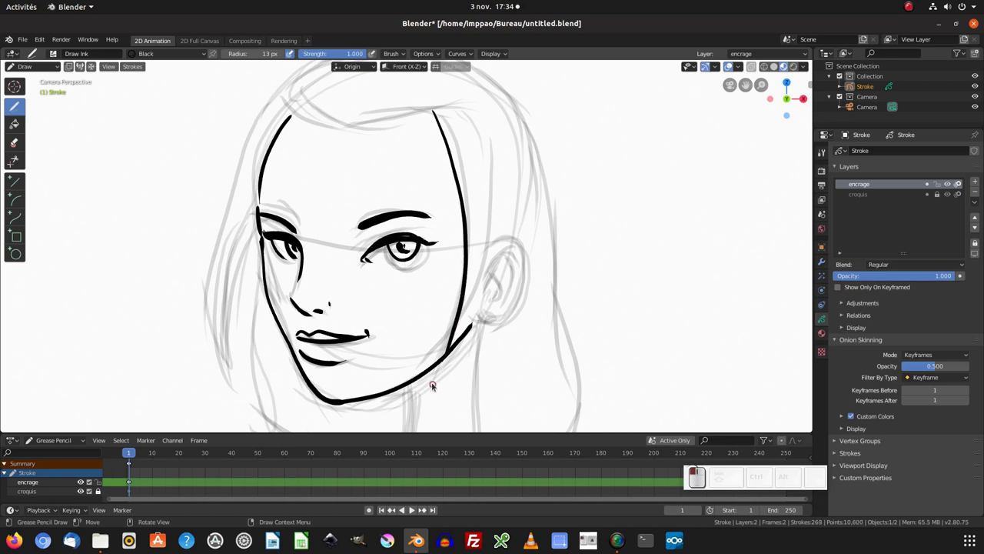
pyautogui.moveTo(474, 116); pyautogui.dragTo(440, 389)
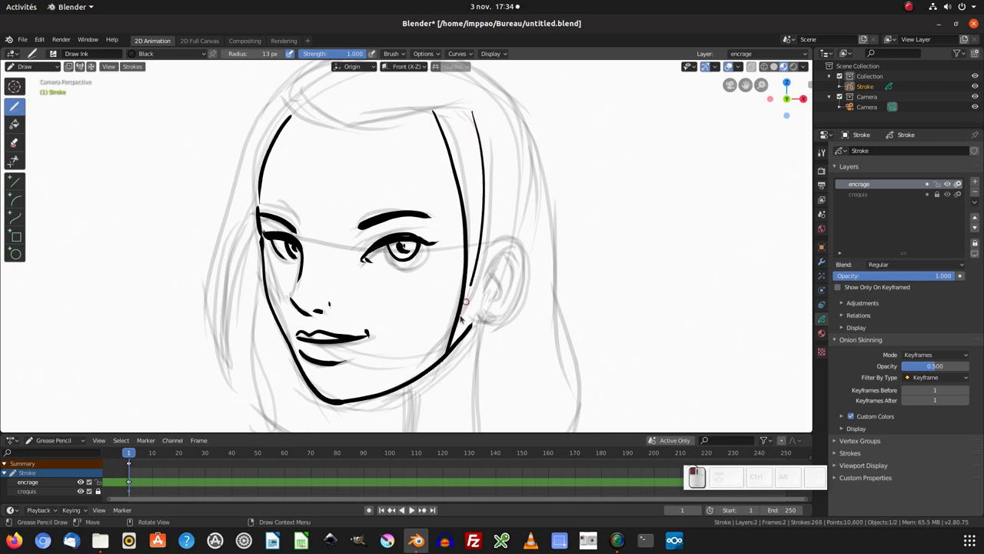
pyautogui.keyDown('shift'); pyautogui.moveTo(455, 326); pyautogui.dragTo(454, 289, button='middle'); pyautogui.keyUp('shift')
pyautogui.hotkey('ctrl', 'z')
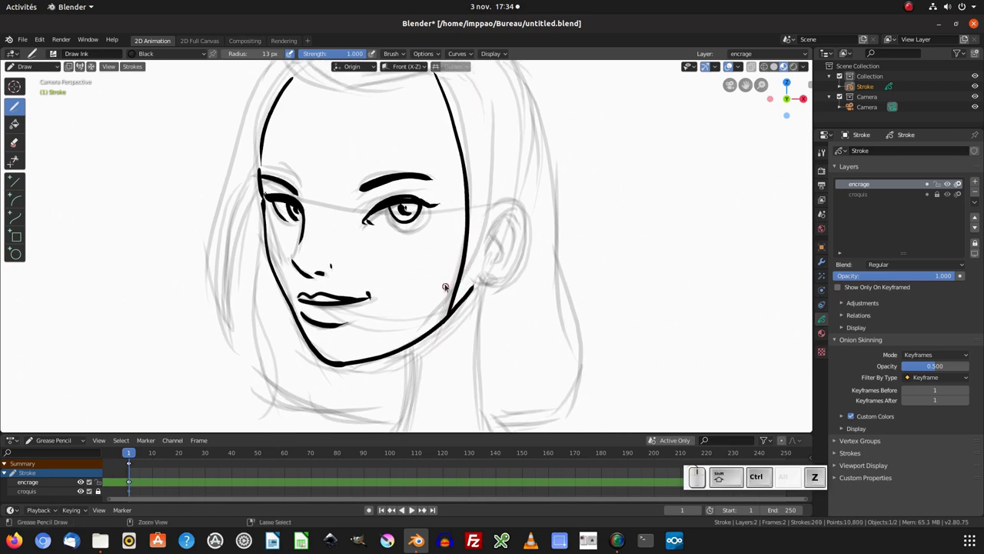
pyautogui.hotkey('ctrl', 'z')
pyautogui.moveTo(442, 75)
pyautogui.mouseDown()
pyautogui.moveTo(452, 254)
pyautogui.moveTo(429, 335)
pyautogui.mouseUp()
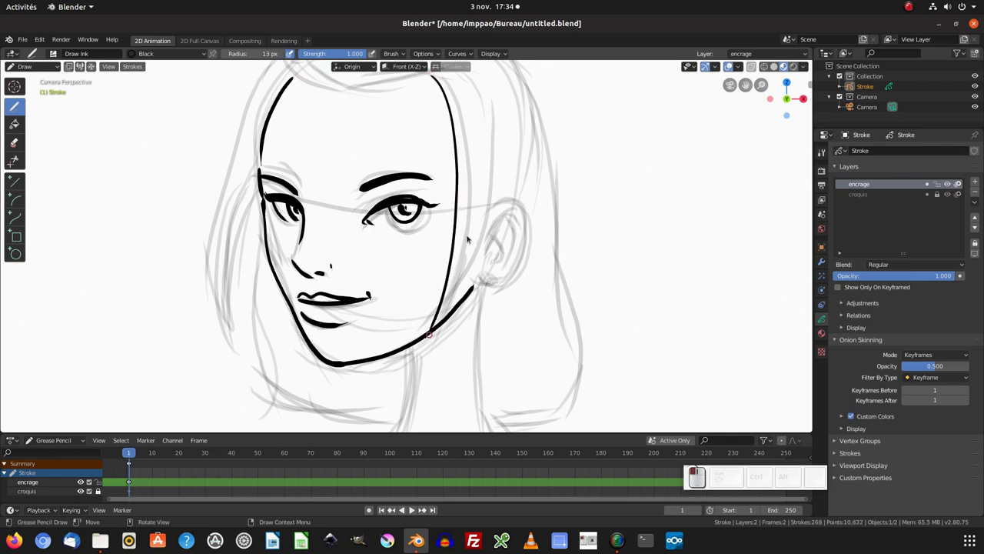
pyautogui.moveTo(479, 82)
pyautogui.mouseDown()
pyautogui.moveTo(467, 274)
pyautogui.moveTo(427, 352)
pyautogui.mouseUp()
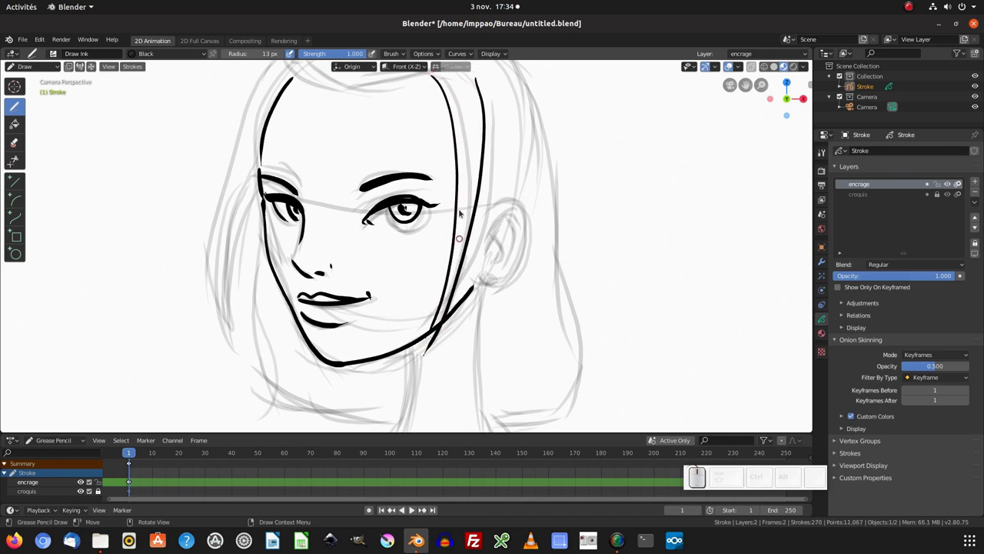
pyautogui.moveTo(465, 175); pyautogui.dragTo(443, 295)
pyautogui.moveTo(467, 188); pyautogui.dragTo(436, 320)
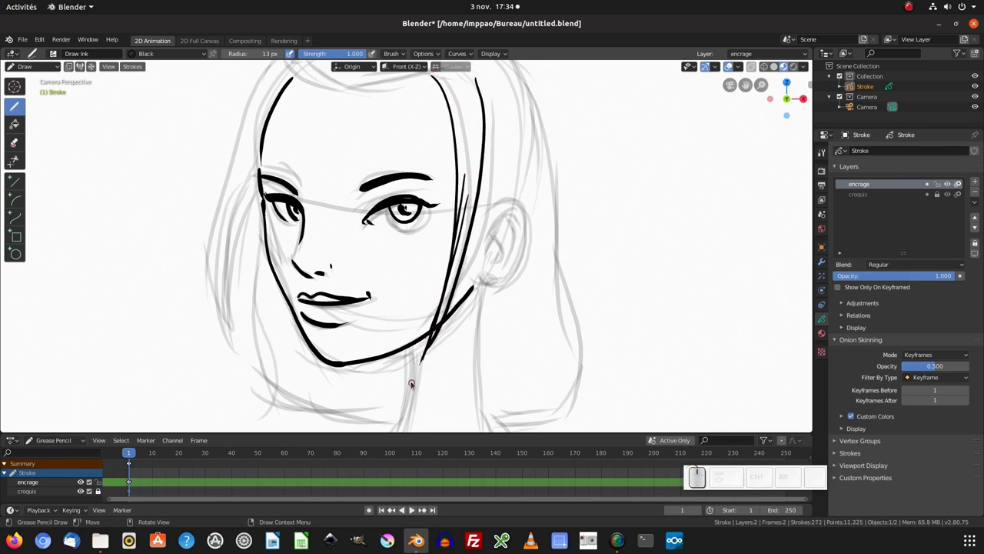
pyautogui.moveTo(411, 384)
pyautogui.keyDown('shift'); pyautogui.mouseDown(button='middle')
pyautogui.moveTo(434, 154)
pyautogui.moveTo(408, 265)
pyautogui.mouseUp(button='middle'); pyautogui.keyUp('shift')
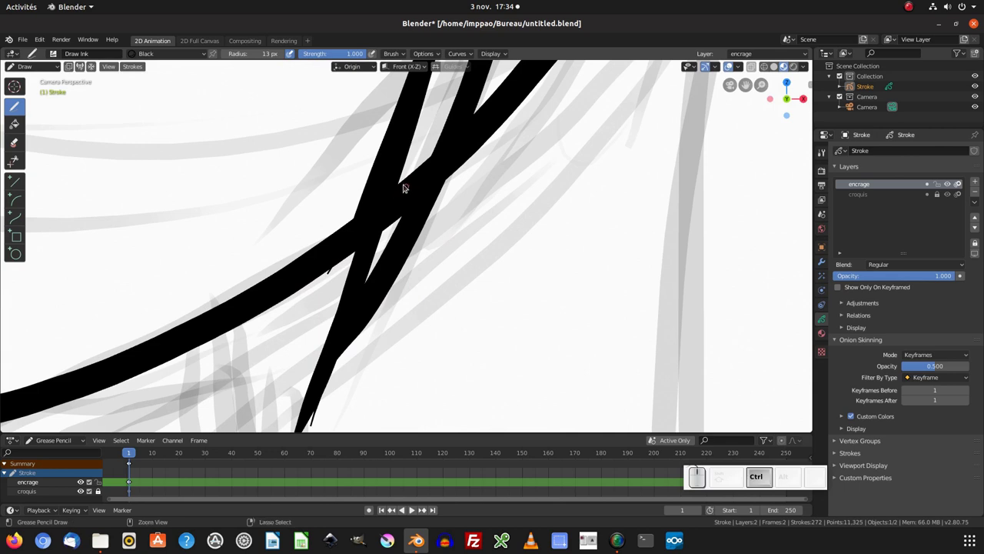
# Step: Erase the ink overlap at the right cheek–jaw crossing near the chin, retrying after one undo
pyautogui.keyDown('ctrl'); pyautogui.moveTo(404, 187); pyautogui.dragTo(417, 172); pyautogui.keyUp('ctrl')
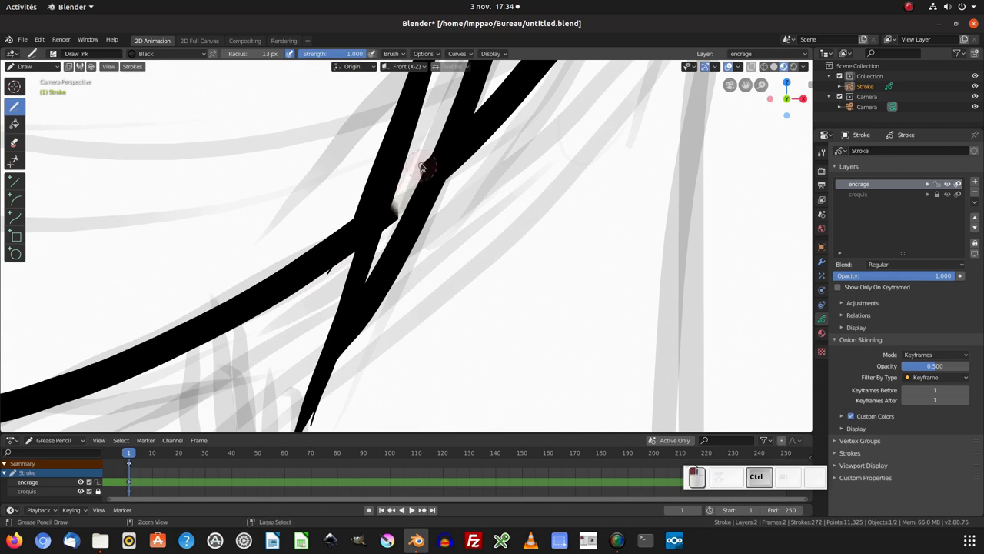
pyautogui.keyDown('ctrl'); pyautogui.moveTo(430, 160); pyautogui.dragTo(391, 223); pyautogui.keyUp('ctrl')
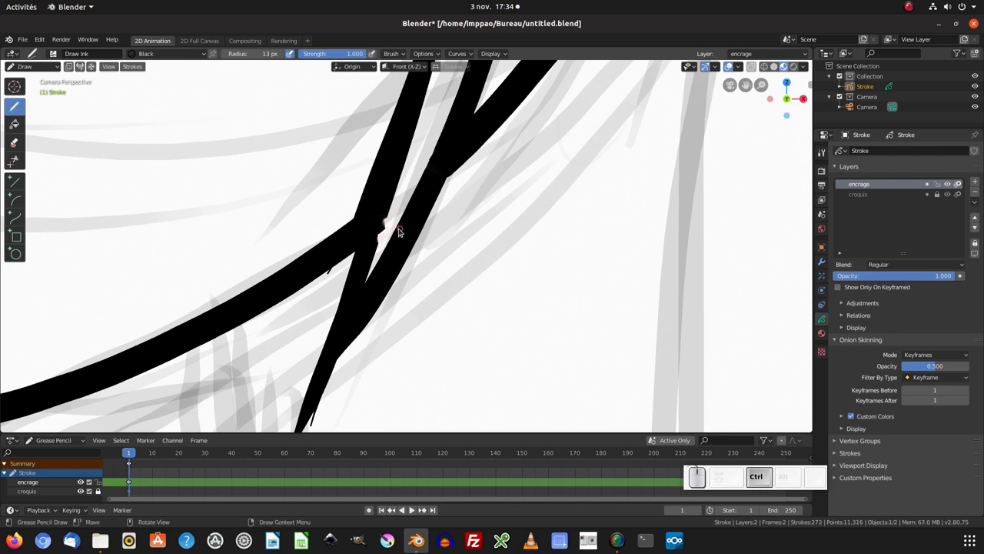
pyautogui.hotkey('ctrl', 'z')
pyautogui.moveTo(399, 226)
pyautogui.keyDown('ctrl'); pyautogui.mouseDown()
pyautogui.moveTo(413, 172)
pyautogui.moveTo(392, 220)
pyautogui.mouseUp(); pyautogui.keyUp('ctrl')
pyautogui.scroll(-1, 411, 193)
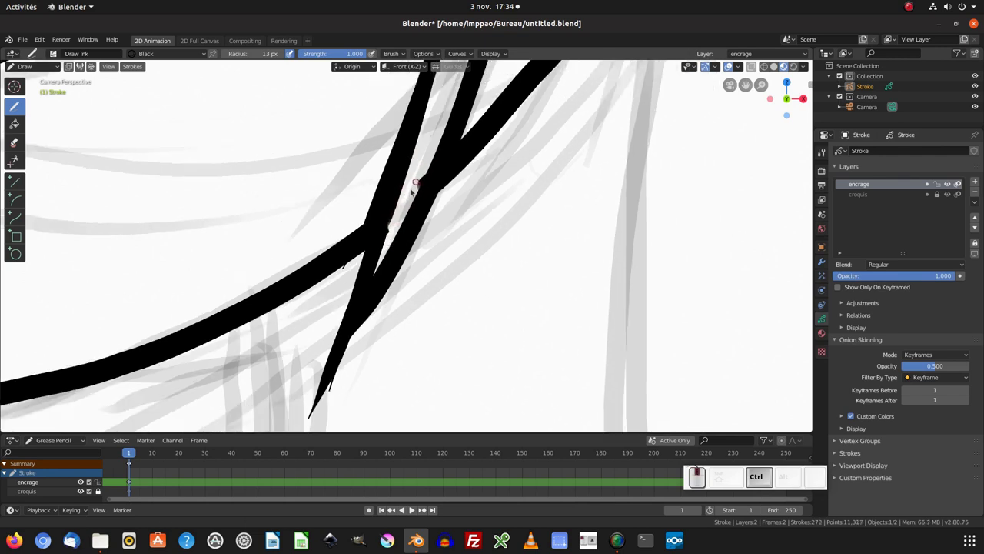
pyautogui.scroll(-10, 413, 191)
pyautogui.scroll(1, 415, 192)
pyautogui.scroll(2, 419, 194)
pyautogui.scroll(1, 424, 197)
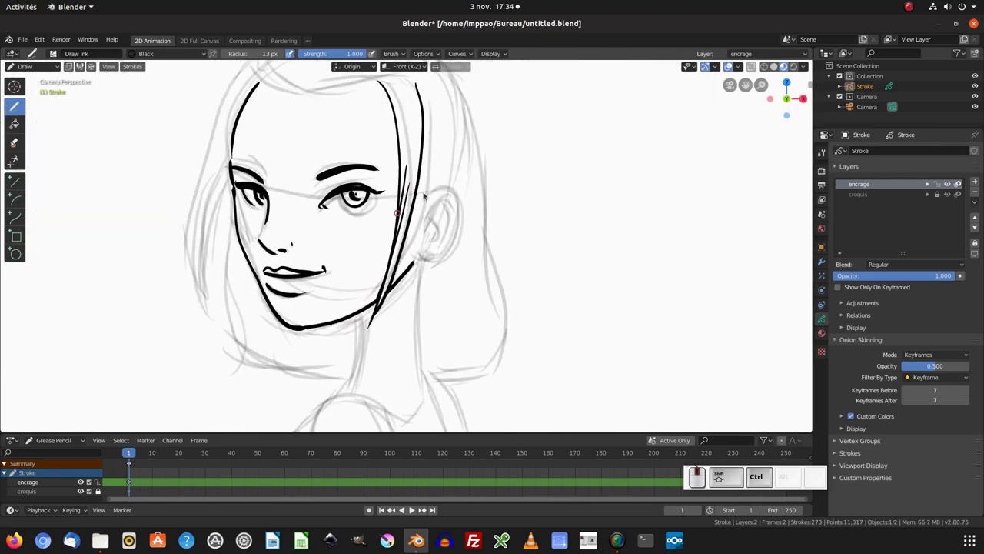
pyautogui.scroll(1, 427, 204)
pyautogui.scroll(-1, 428, 205)
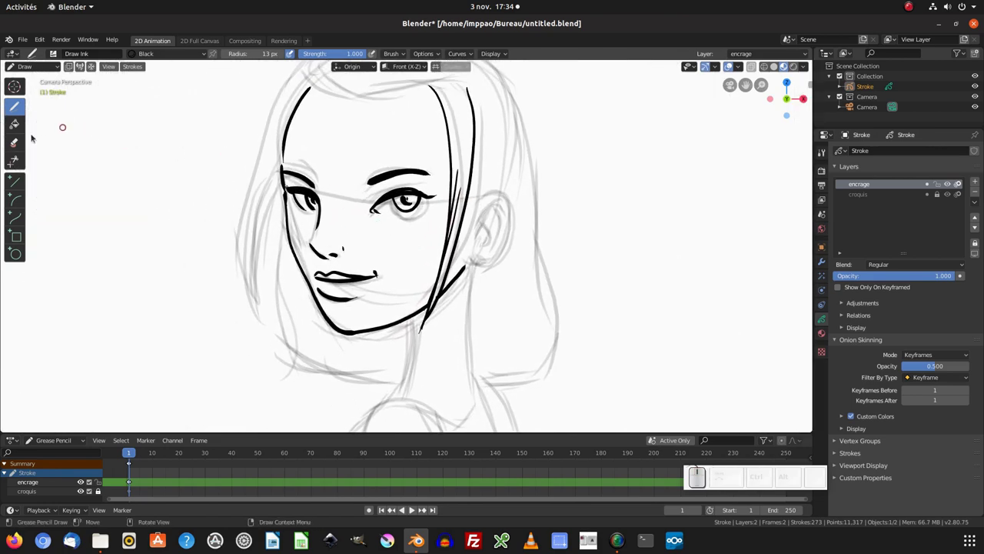
# Step: Switch to Sculpt Mode and push the ink strokes around the eye
pyautogui.click(31, 66)
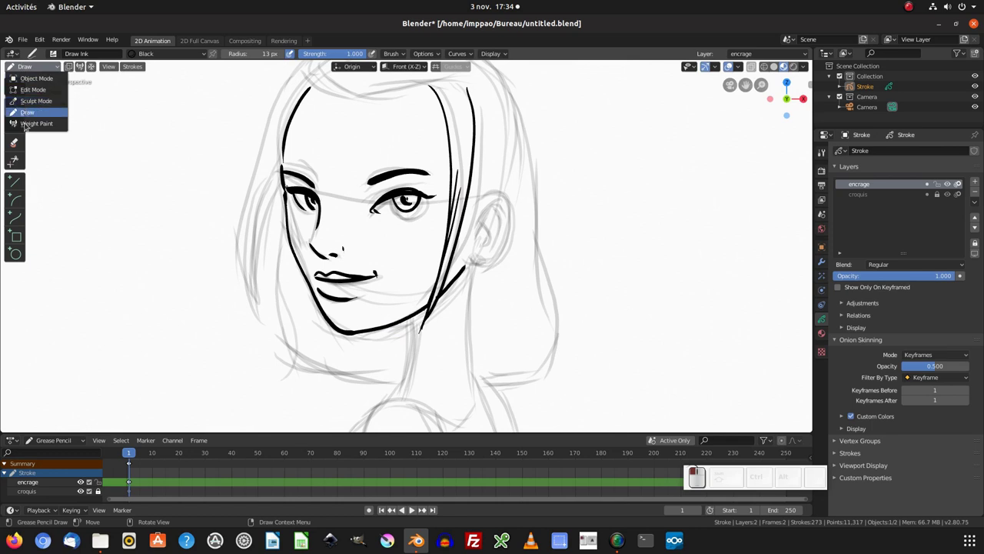
pyautogui.click(31, 98)
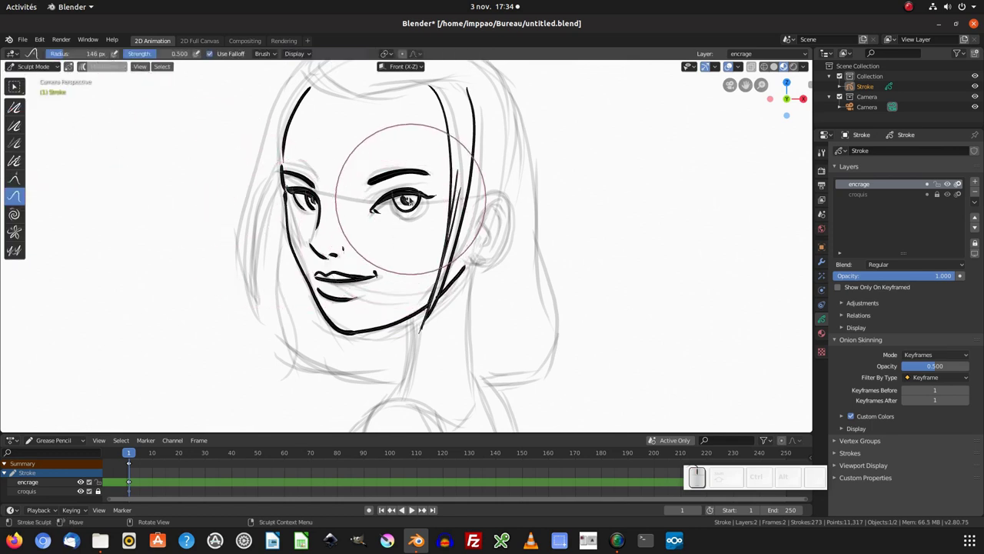
pyautogui.moveTo(407, 209)
pyautogui.mouseDown()
pyautogui.moveTo(381, 212)
pyautogui.moveTo(382, 194)
pyautogui.mouseUp()
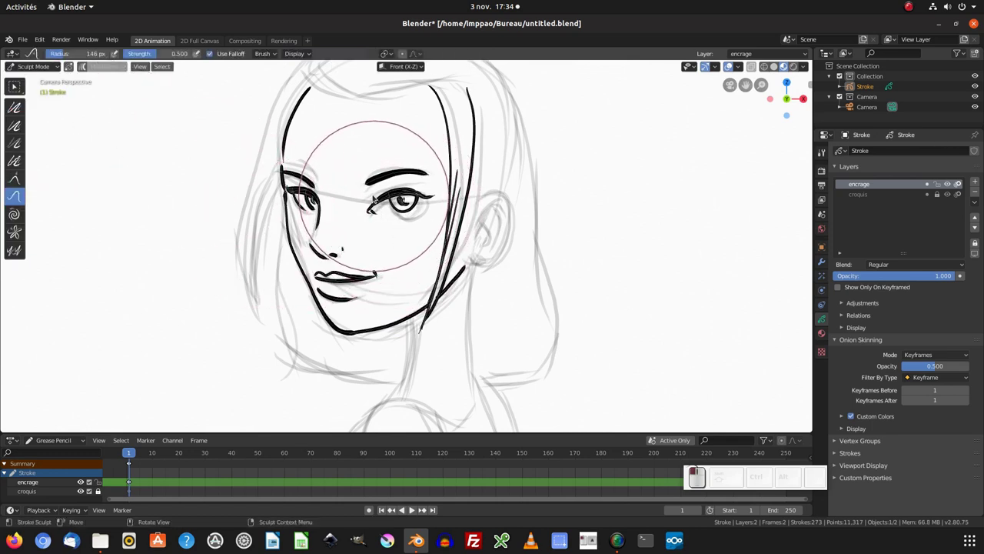
# Step: Hide and re-show the croquis sketch layer to check the line art, then return to Draw mode
pyautogui.click(948, 194)
pyautogui.click(948, 195)
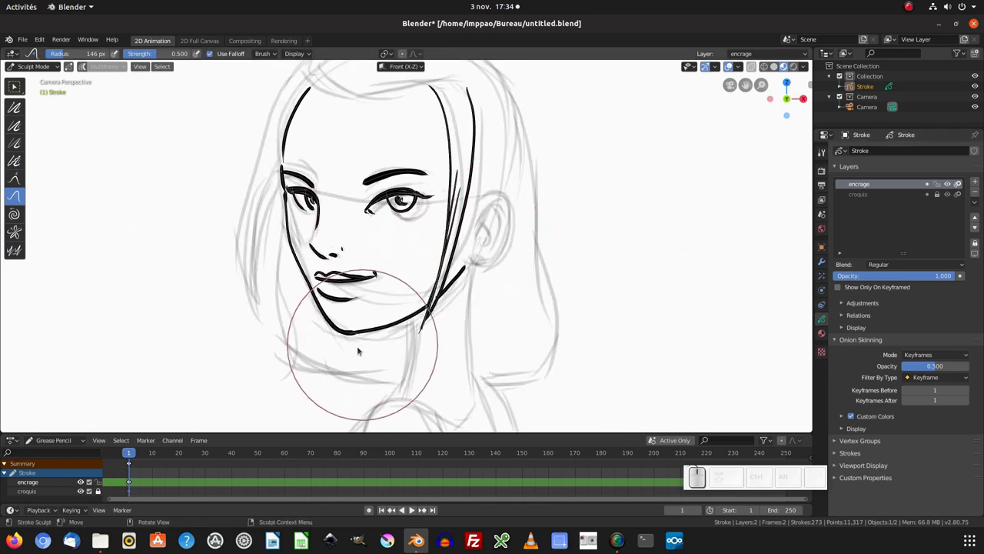
pyautogui.click(33, 66)
pyautogui.click(43, 110)
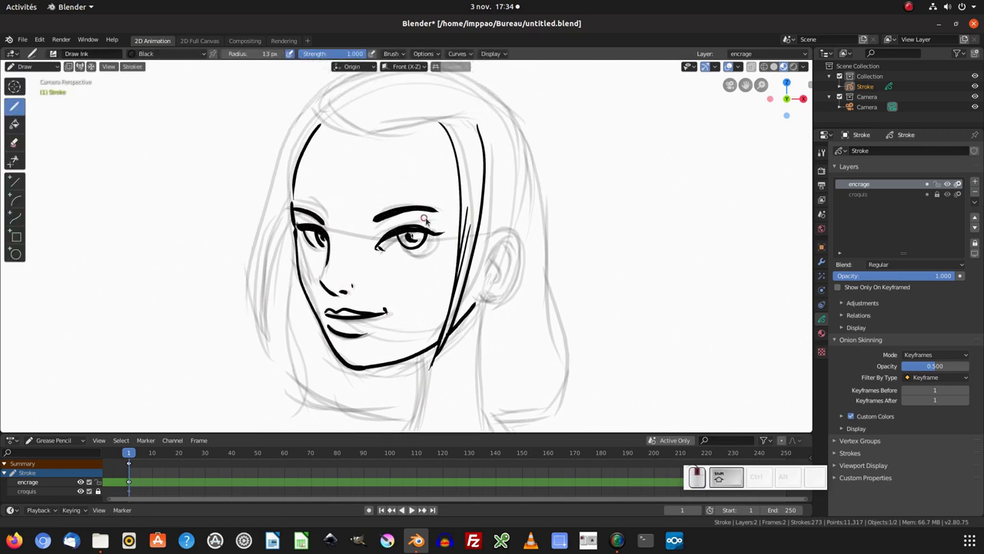
# Step: Ink the top hairline, redrawing the outer hairline arc further left
pyautogui.keyDown('shift'); pyautogui.moveTo(425, 221); pyautogui.dragTo(426, 223, button='middle'); pyautogui.keyUp('shift')
pyautogui.moveTo(387, 137); pyautogui.dragTo(462, 120)
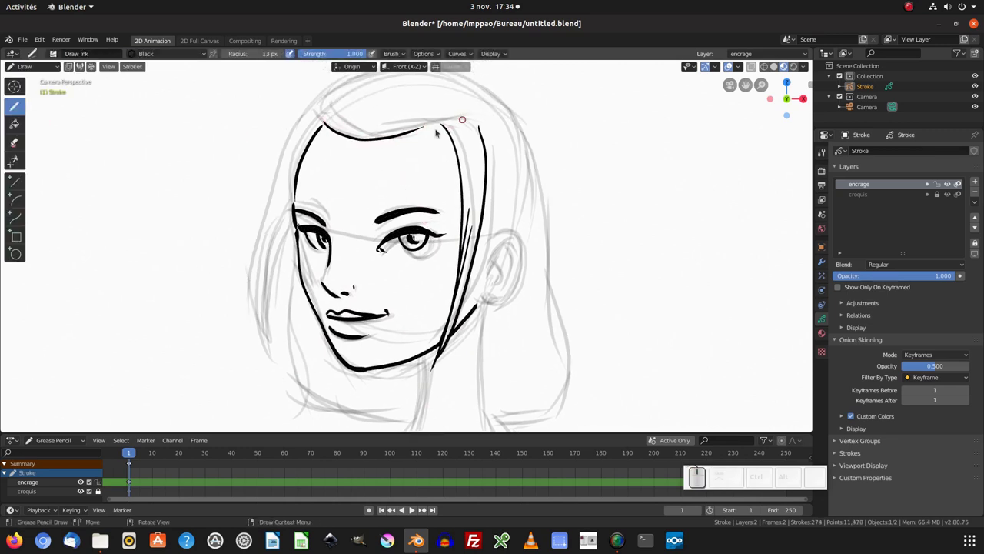
pyautogui.keyDown('shift'); pyautogui.moveTo(365, 117); pyautogui.dragTo(369, 160, button='middle'); pyautogui.keyUp('shift')
pyautogui.moveTo(335, 137); pyautogui.dragTo(328, 164)
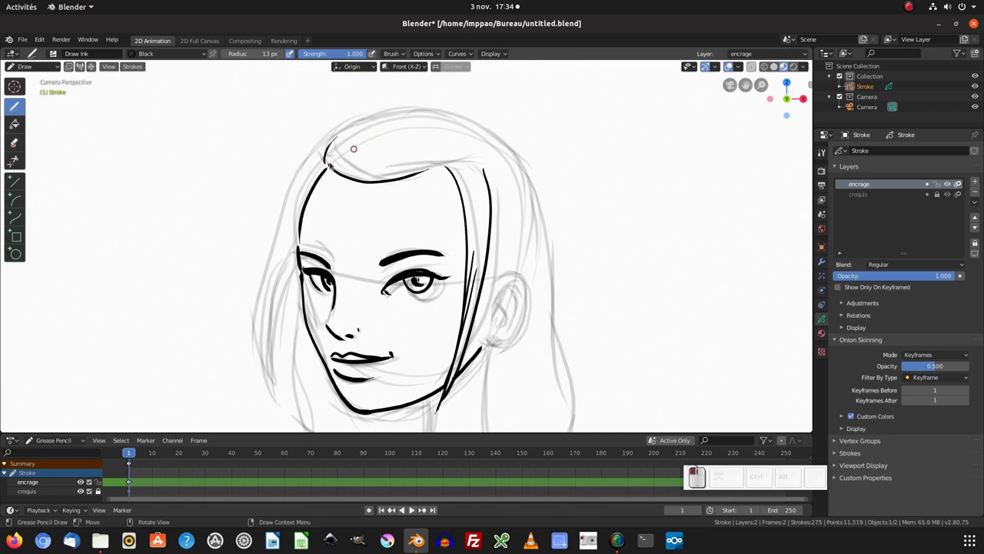
pyautogui.hotkey('ctrl', 'z')
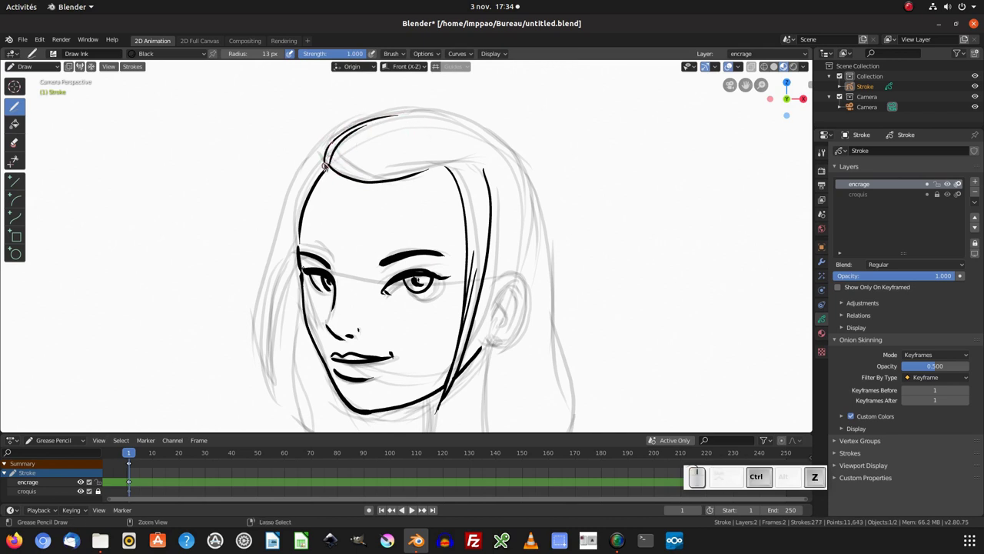
pyautogui.moveTo(360, 121); pyautogui.dragTo(302, 171)
# Step: Ink the long left hair outline and the left cheek outline
pyautogui.keyDown('shift'); pyautogui.moveTo(301, 184); pyautogui.dragTo(323, 139, button='middle'); pyautogui.keyUp('shift')
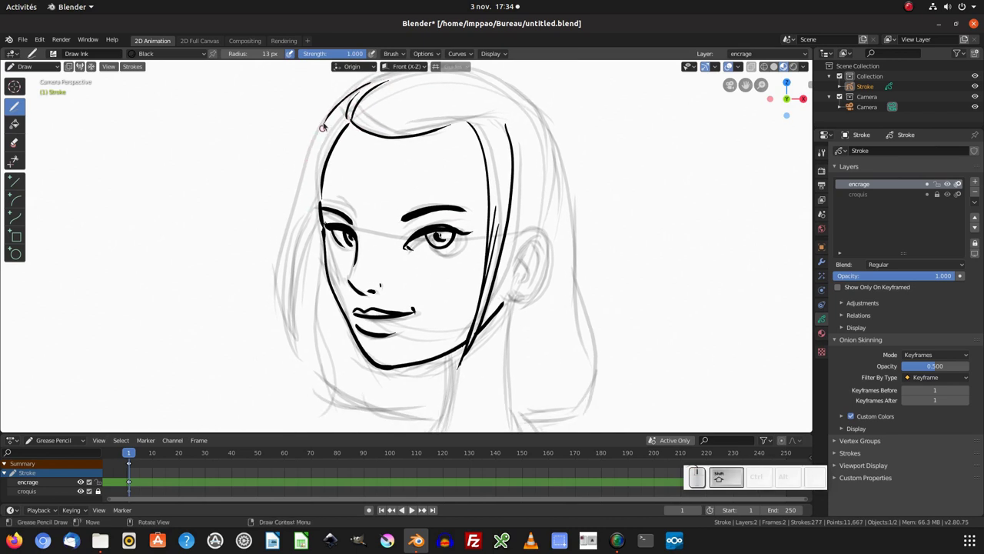
pyautogui.moveTo(325, 125); pyautogui.dragTo(289, 351)
pyautogui.moveTo(317, 208); pyautogui.dragTo(295, 360)
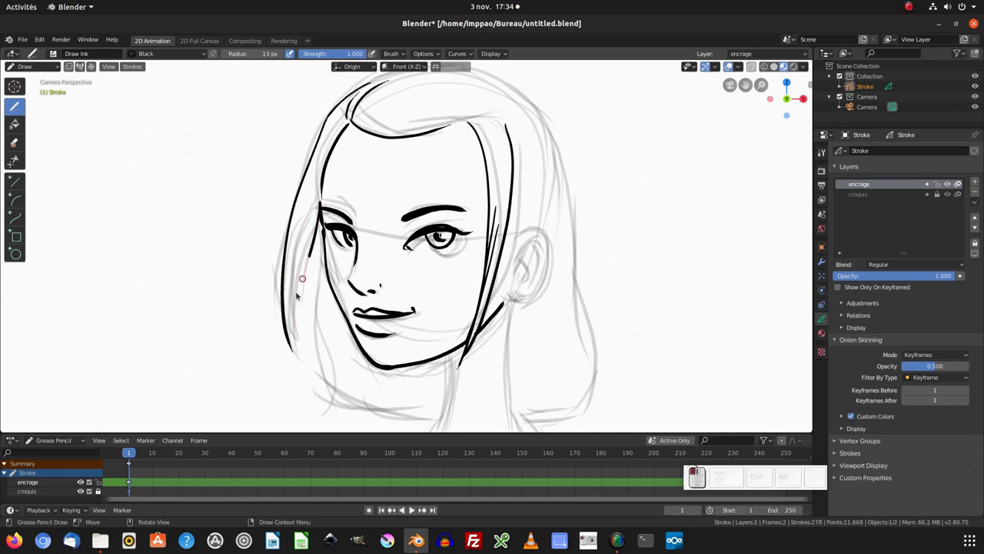
pyautogui.moveTo(316, 163); pyautogui.dragTo(288, 346)
# Step: Ink the ear with a stroke across its top and a longer inner-ear curve
pyautogui.keyDown('shift'); pyautogui.moveTo(273, 283); pyautogui.dragTo(271, 185, button='middle'); pyautogui.keyUp('shift')
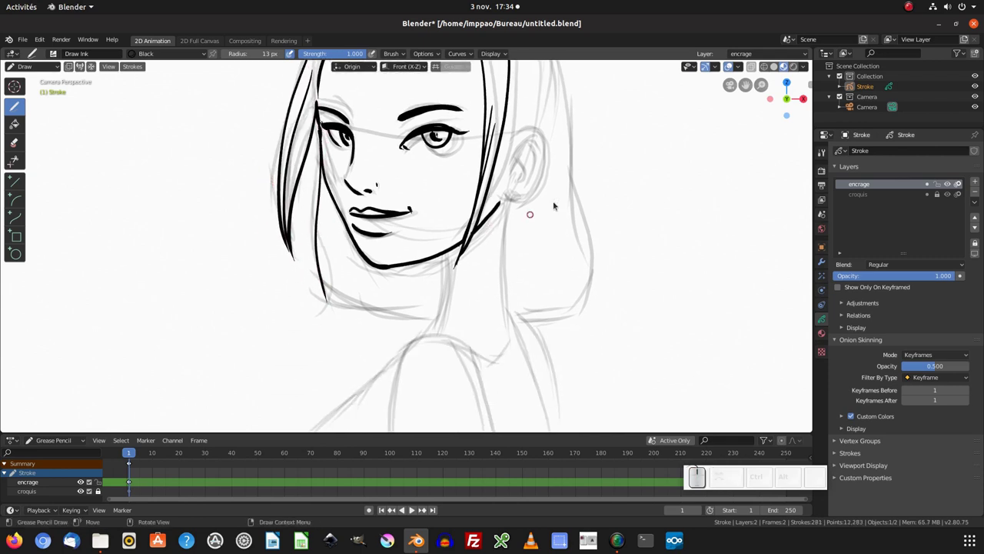
pyautogui.keyDown('shift'); pyautogui.moveTo(523, 163); pyautogui.dragTo(508, 240, button='middle'); pyautogui.keyUp('shift')
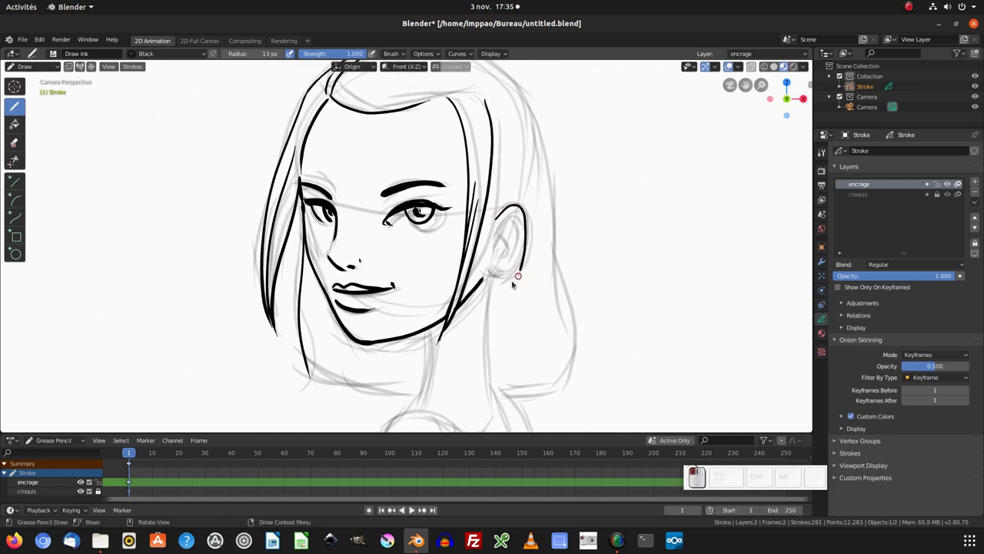
pyautogui.hotkey('ctrl', 'z')
pyautogui.moveTo(497, 225); pyautogui.dragTo(527, 223)
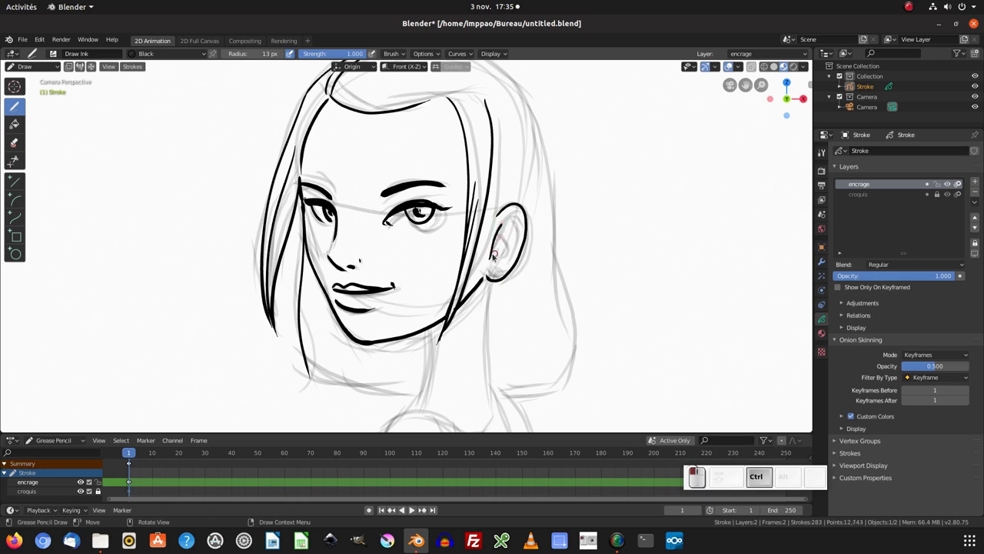
pyautogui.hotkey('ctrl', 'z')
pyautogui.moveTo(493, 264); pyautogui.dragTo(515, 213)
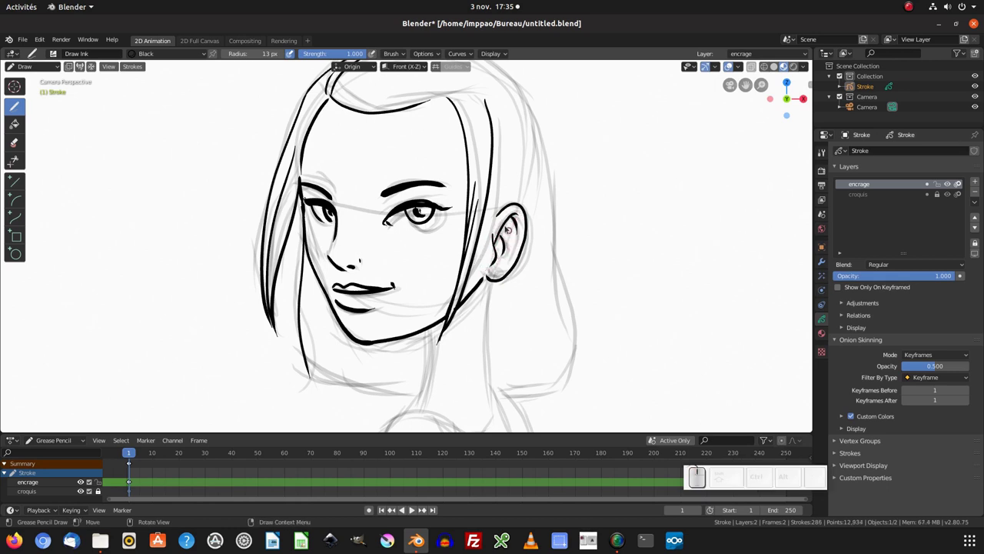
# Step: Ink the top outline of the hair and down the right hair edge
pyautogui.keyDown('shift'); pyautogui.moveTo(508, 285); pyautogui.dragTo(488, 339, button='middle'); pyautogui.keyUp('shift')
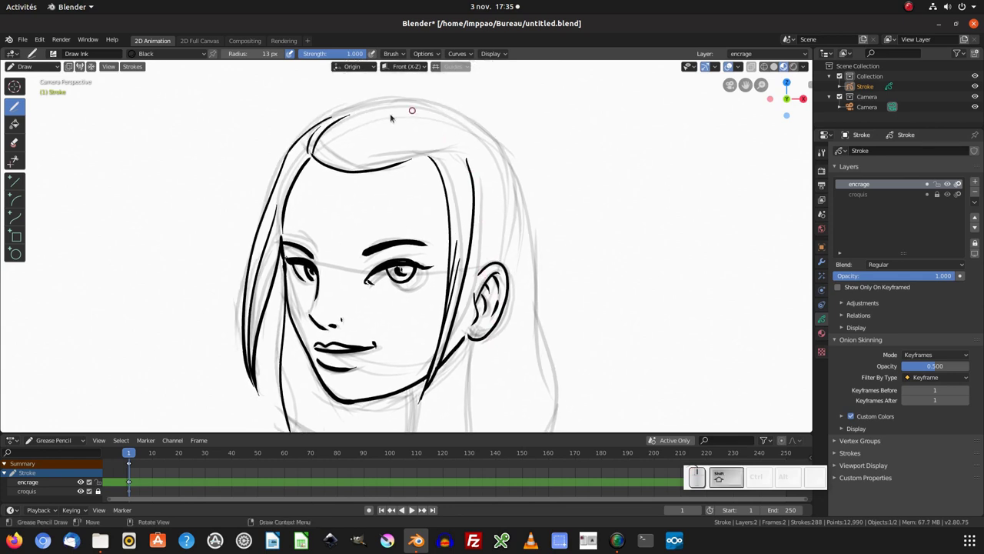
pyautogui.moveTo(494, 140); pyautogui.dragTo(508, 172)
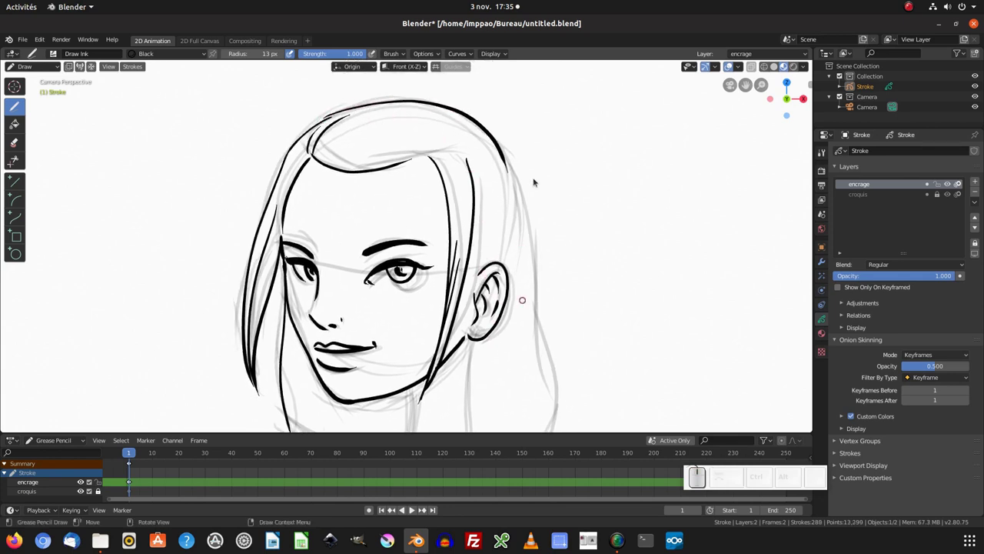
pyautogui.keyDown('shift'); pyautogui.moveTo(527, 192); pyautogui.dragTo(497, 181, button='middle'); pyautogui.keyUp('shift')
pyautogui.moveTo(474, 146); pyautogui.dragTo(520, 392)
pyautogui.moveTo(514, 176); pyautogui.dragTo(500, 204, button='middle')
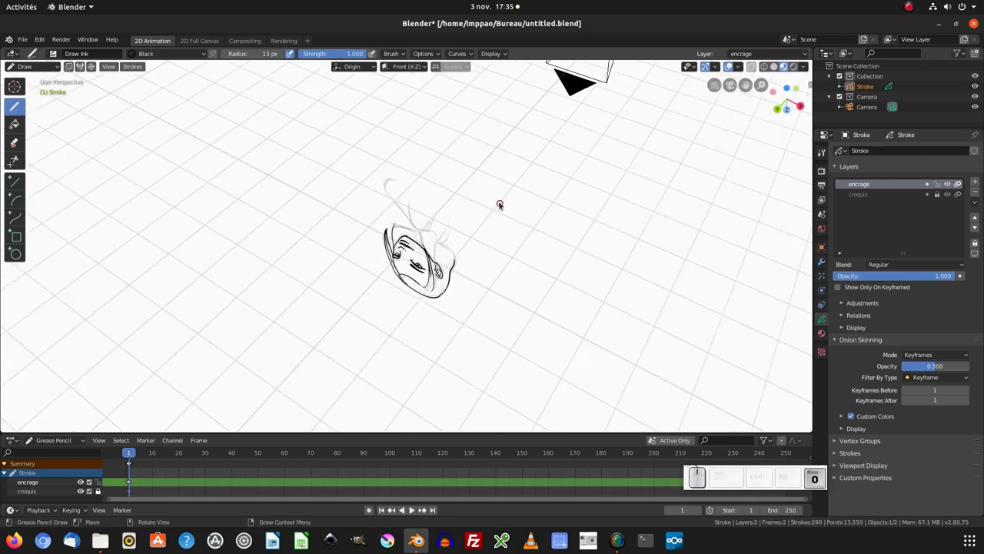
# Step: Return to camera view and ink the neck line from below the ear
pyautogui.press('KP_0')
pyautogui.keyDown('shift'); pyautogui.moveTo(457, 347); pyautogui.dragTo(457, 228, button='middle'); pyautogui.keyUp('shift')
pyautogui.moveTo(440, 202); pyautogui.dragTo(432, 297)
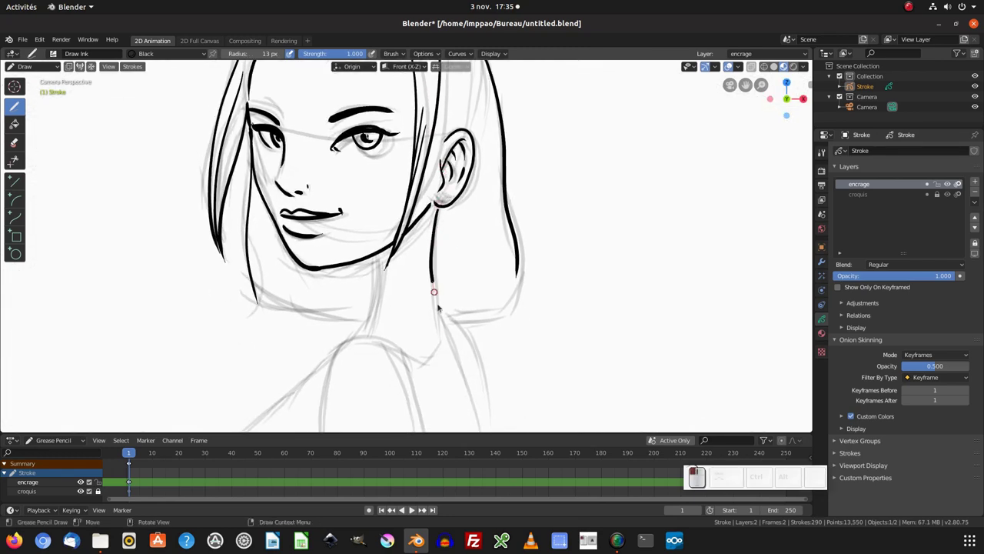
pyautogui.hotkey('ctrl', 'z')
pyautogui.moveTo(438, 206); pyautogui.dragTo(460, 364)
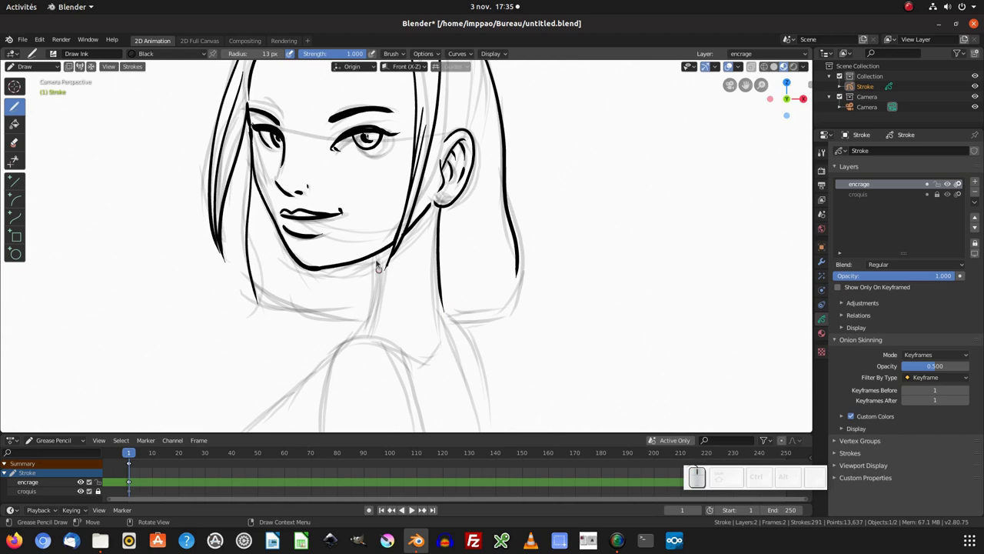
# Step: Ink the left shoulder and the right shoulder line from the neck
pyautogui.keyDown('shift'); pyautogui.moveTo(341, 361); pyautogui.dragTo(368, 258, button='middle'); pyautogui.keyUp('shift')
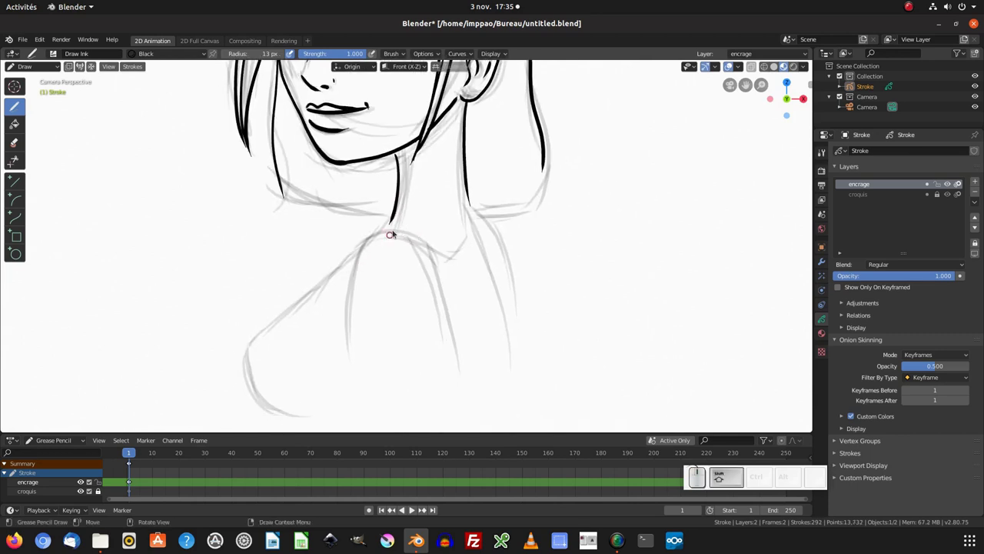
pyautogui.moveTo(396, 230)
pyautogui.mouseDown()
pyautogui.moveTo(352, 270)
pyautogui.moveTo(358, 394)
pyautogui.mouseUp()
pyautogui.moveTo(399, 233); pyautogui.dragTo(445, 377)
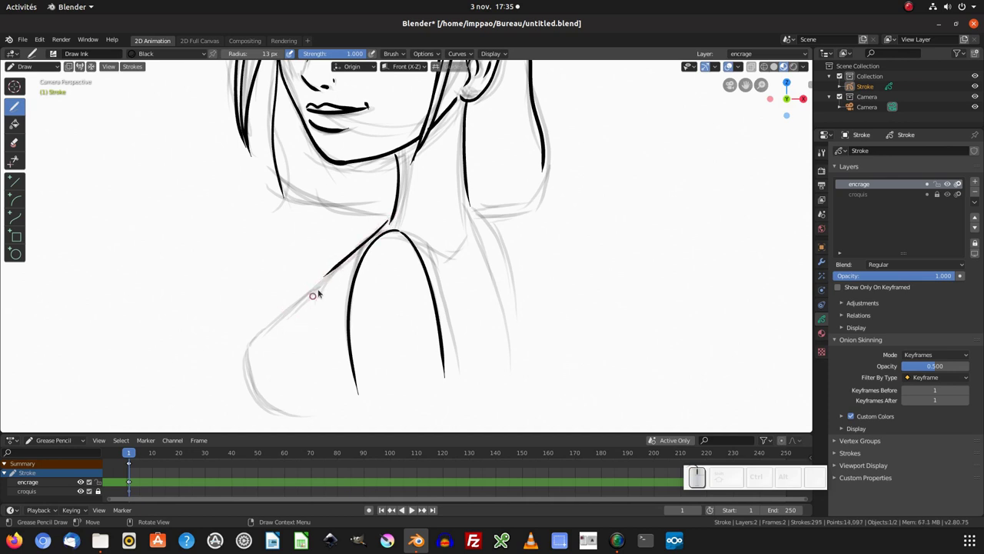
# Step: Ink the right edge of the figure down its side, redrawing it after one undo
pyautogui.keyDown('shift'); pyautogui.moveTo(318, 294); pyautogui.dragTo(373, 210, button='middle'); pyautogui.keyUp('shift')
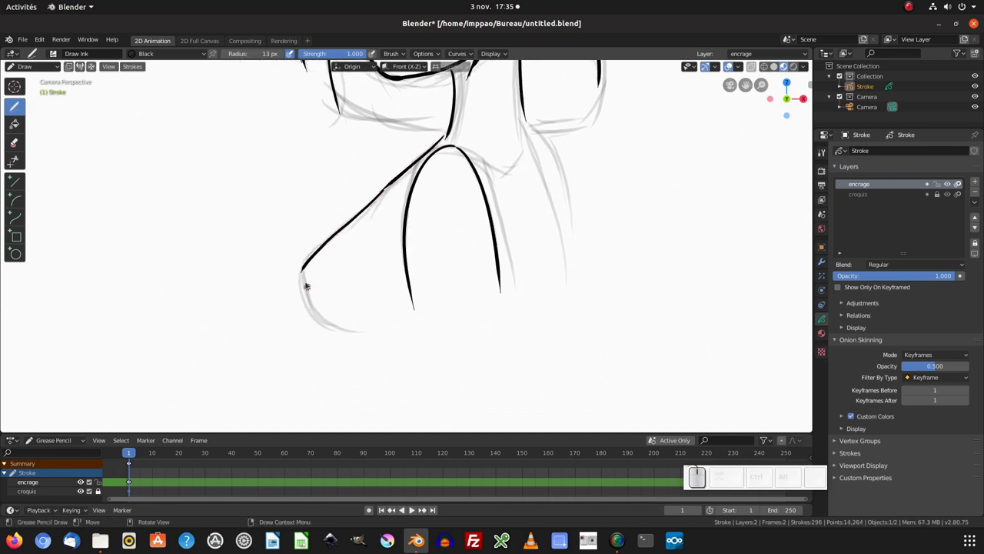
pyautogui.keyDown('shift'); pyautogui.moveTo(393, 338); pyautogui.dragTo(376, 399, button='middle'); pyautogui.keyUp('shift')
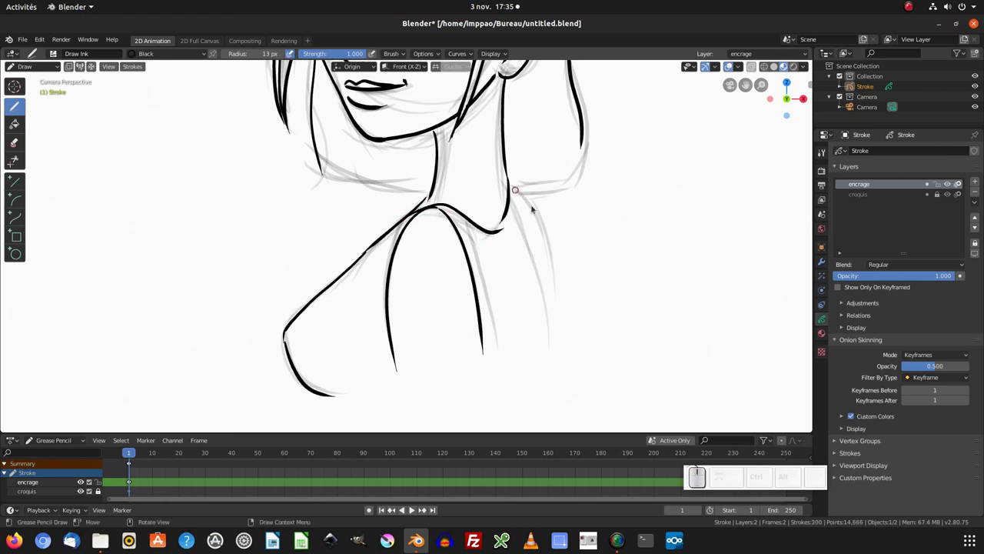
pyautogui.moveTo(530, 218); pyautogui.dragTo(546, 337)
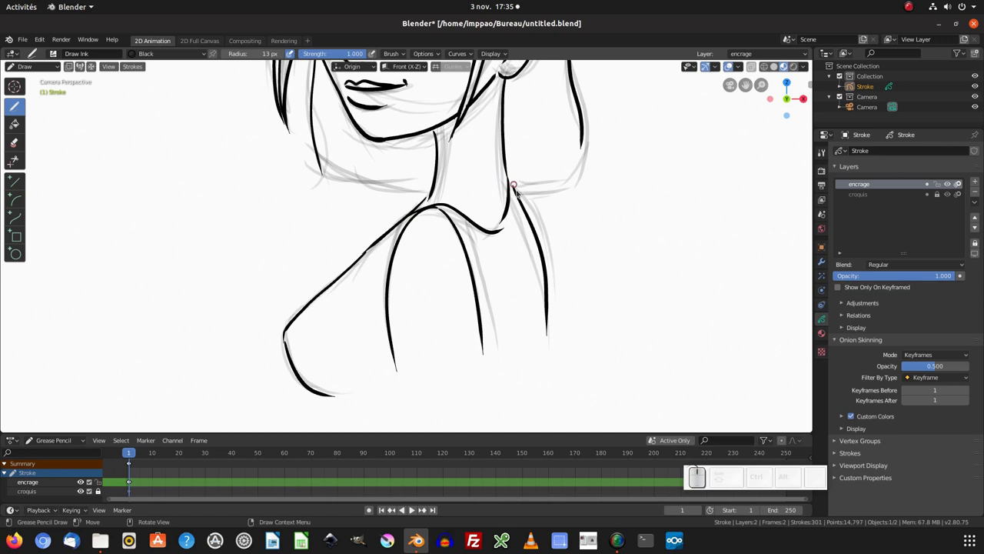
pyautogui.hotkey('ctrl', 'z')
pyautogui.moveTo(517, 200); pyautogui.dragTo(553, 338)
pyautogui.moveTo(509, 182)
pyautogui.mouseDown()
pyautogui.moveTo(560, 253)
pyautogui.moveTo(569, 346)
pyautogui.mouseUp()
pyautogui.keyDown('shift'); pyautogui.moveTo(380, 173); pyautogui.dragTo(365, 291, button='middle'); pyautogui.keyUp('shift')
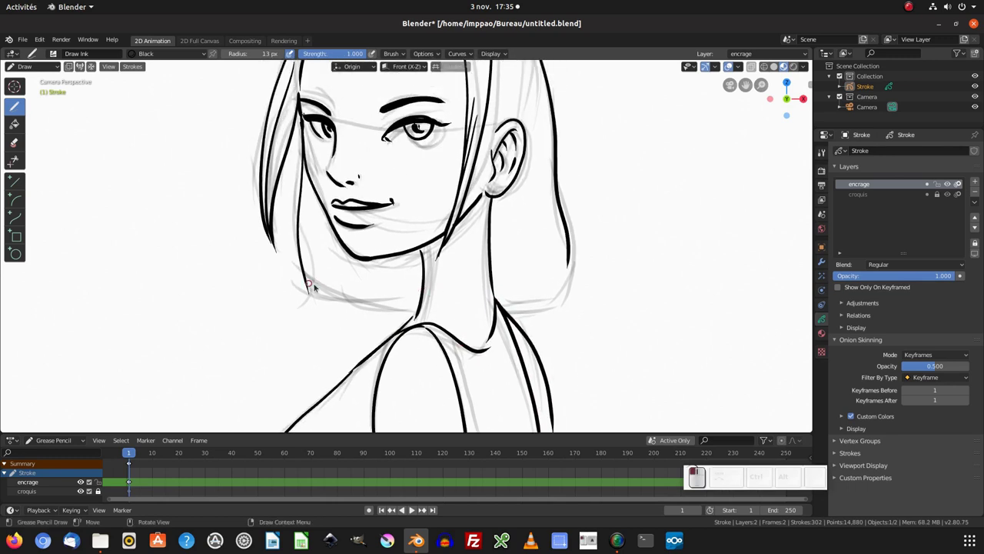
# Step: Ink the bottom edge and the lower right side of the hair
pyautogui.moveTo(308, 284); pyautogui.dragTo(416, 306)
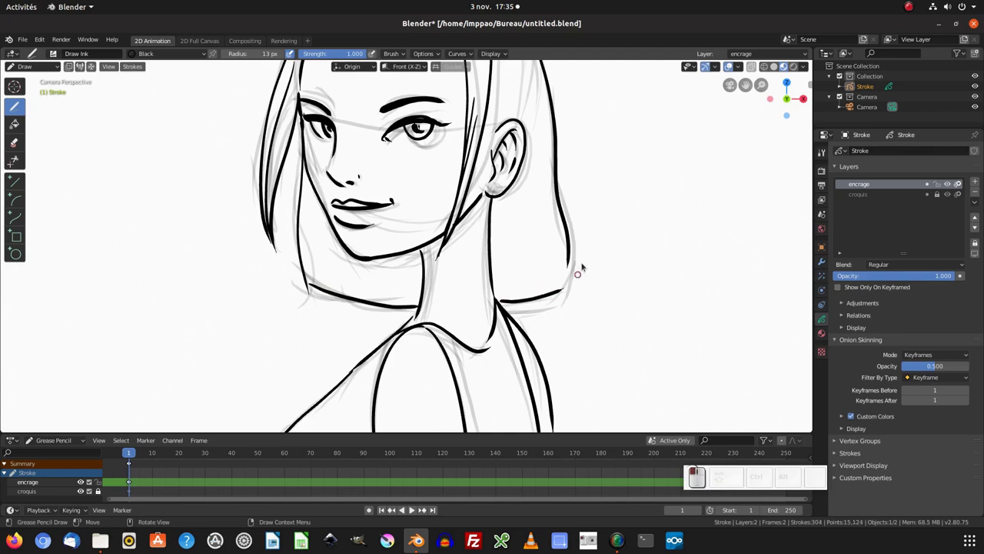
pyautogui.moveTo(559, 286); pyautogui.dragTo(562, 292)
pyautogui.keyDown('shift'); pyautogui.moveTo(528, 257); pyautogui.dragTo(530, 306, button='middle'); pyautogui.keyUp('shift')
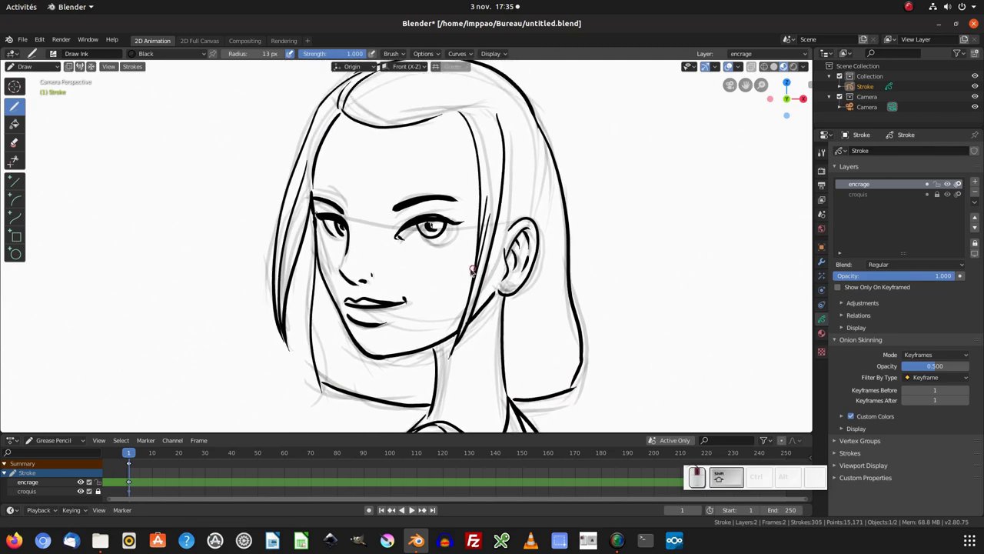
pyautogui.keyDown('shift'); pyautogui.moveTo(503, 230); pyautogui.dragTo(510, 270, button='middle'); pyautogui.keyUp('shift')
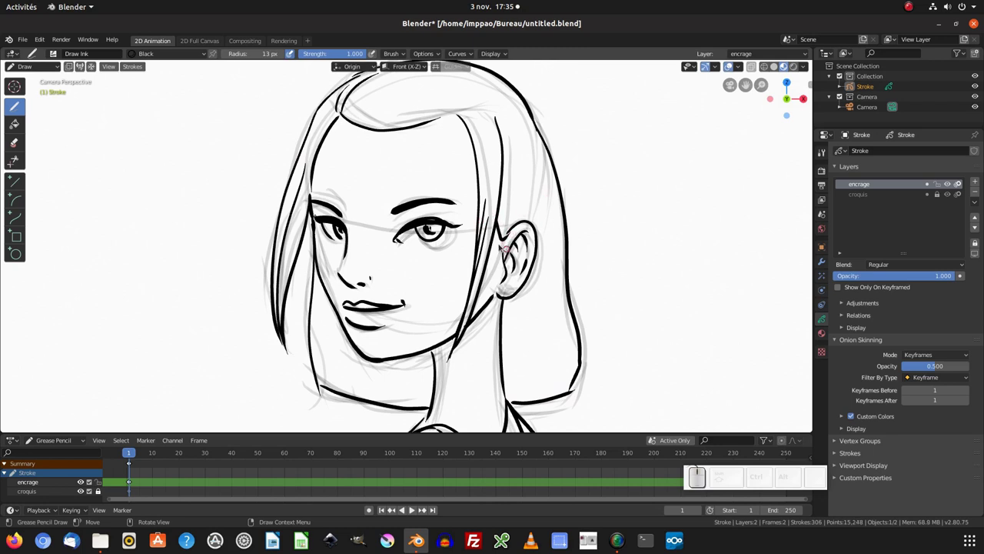
# Step: Replace the last hairline stroke with a cleaner one and zoom out to show the body
pyautogui.keyDown('shift'); pyautogui.moveTo(504, 246); pyautogui.dragTo(435, 135, button='middle'); pyautogui.keyUp('shift')
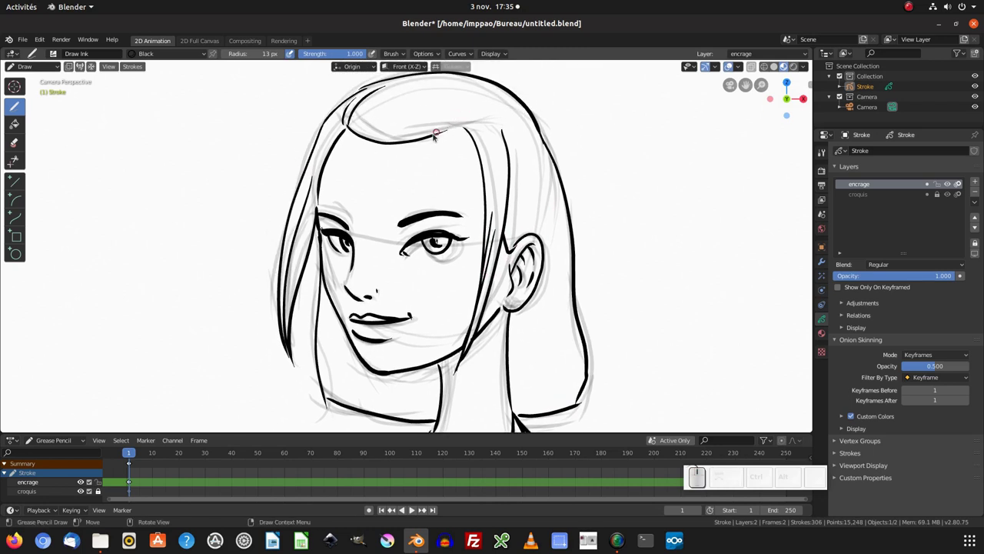
pyautogui.hotkey('ctrl', 'z')
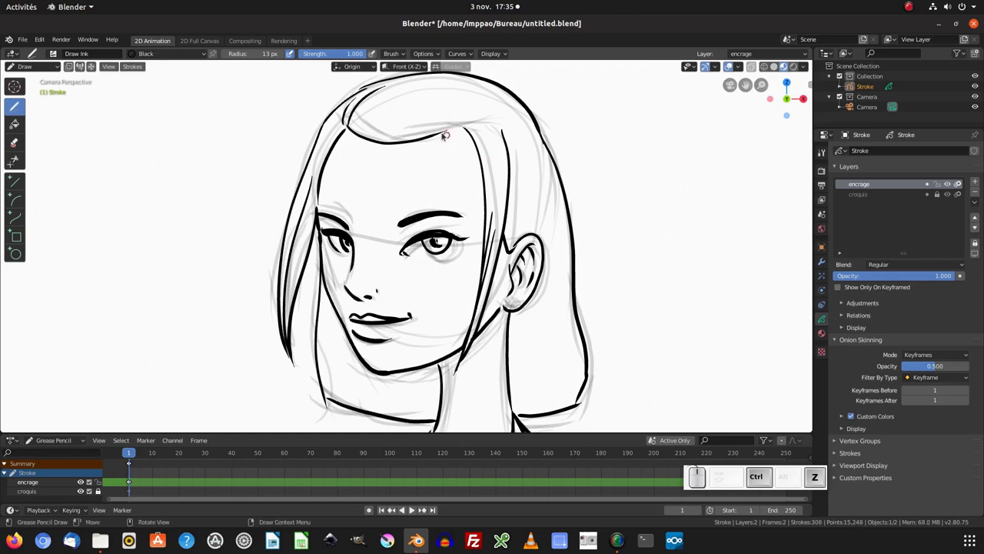
pyautogui.moveTo(440, 137); pyautogui.dragTo(454, 130)
pyautogui.moveTo(487, 170)
pyautogui.keyDown('ctrl'); pyautogui.mouseDown(button='middle')
pyautogui.moveTo(538, 231)
pyautogui.moveTo(692, 182)
pyautogui.mouseUp(button='middle'); pyautogui.keyUp('ctrl')
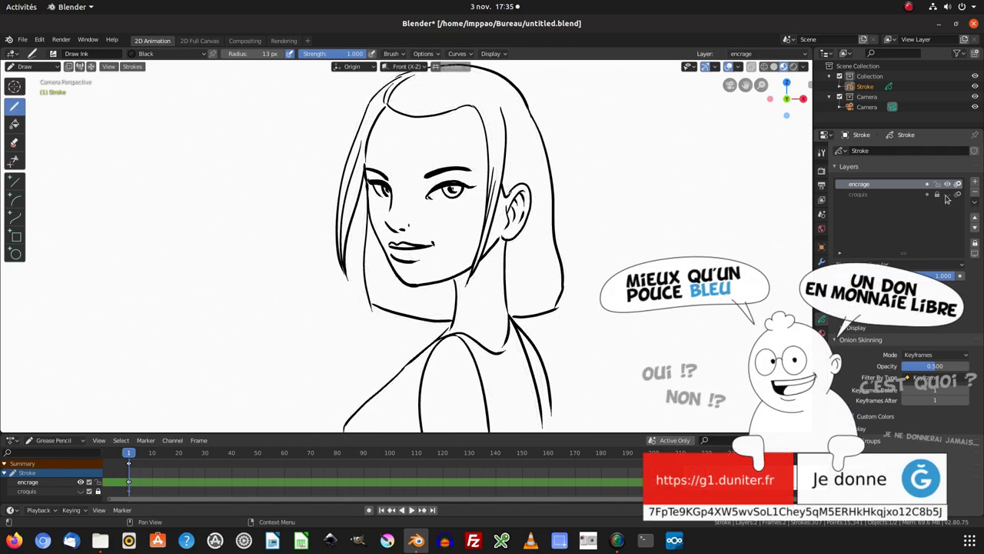
# Step: Hide the croquis layer to leave only the clean black ink portrait, then open the File menu
pyautogui.click(947, 195)
pyautogui.click(947, 194)
pyautogui.keyDown('shift'); pyautogui.moveTo(509, 256); pyautogui.dragTo(514, 268, button='middle'); pyautogui.keyUp('shift')
pyautogui.click(22, 39)
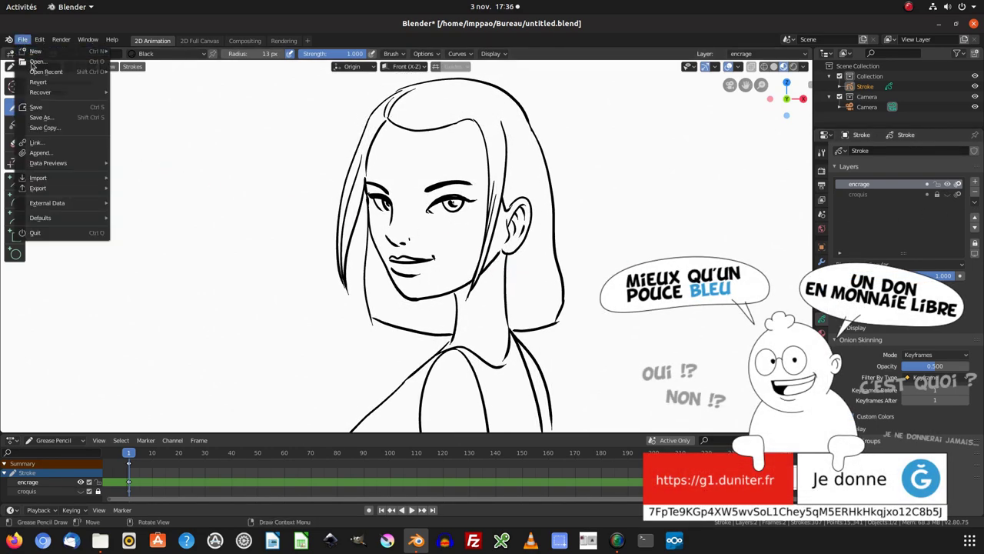